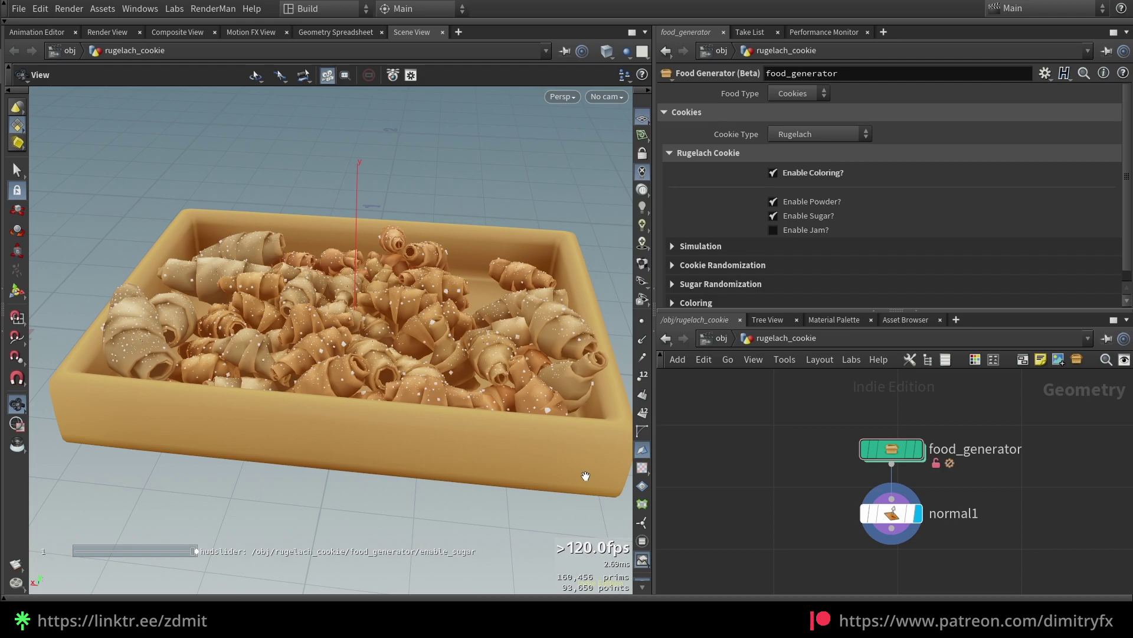
- Open the food_generator node's internal network, enlarge the network editor and inspect the main rugelach geometry group
{"action": "double_click", "coordinate": [902, 450]}
{"action": "middle_click_drag", "start_coordinate": [770, 504], "coordinate": [746, 460]}
{"action": "scroll", "coordinate": [748, 472], "scroll_direction": "down", "scroll_amount": 3}
{"action": "scroll", "coordinate": [721, 448], "scroll_direction": "up", "scroll_amount": 3}
{"action": "key", "text": "ctrl+b"}
{"action": "left_click_drag", "start_coordinate": [427, 193], "coordinate": [524, 596]}
{"action": "left_click", "coordinate": [396, 381]}
{"action": "middle_click_drag", "start_coordinate": [387, 357], "coordinate": [392, 385]}
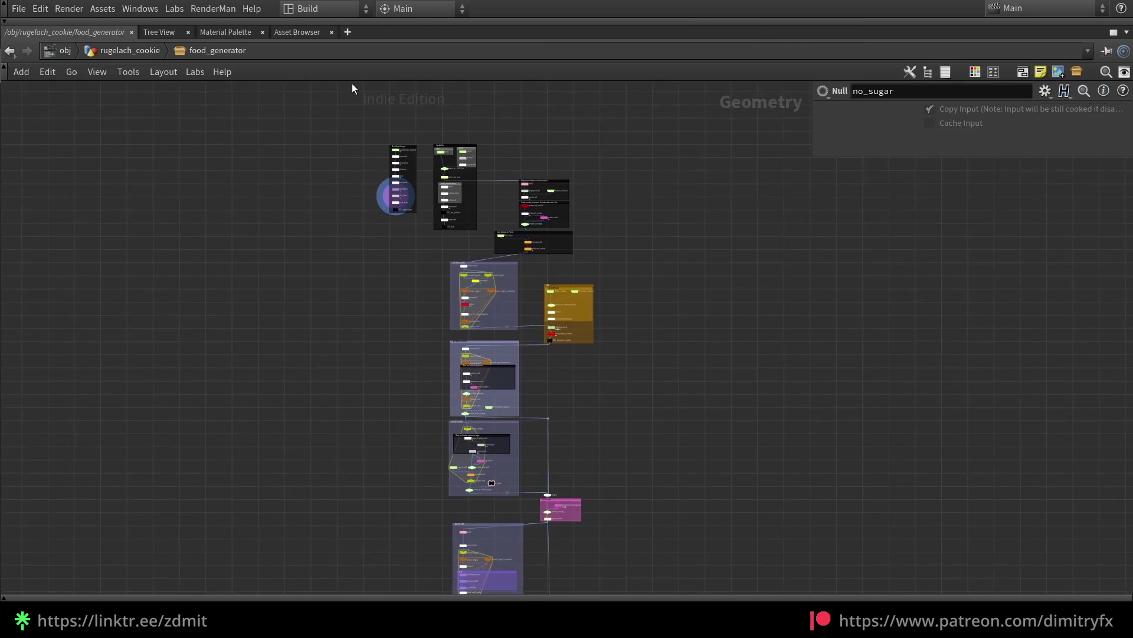
{"action": "left_click_drag", "start_coordinate": [352, 83], "coordinate": [433, 243]}
{"action": "scroll", "coordinate": [376, 158], "scroll_direction": "up", "scroll_amount": 3}
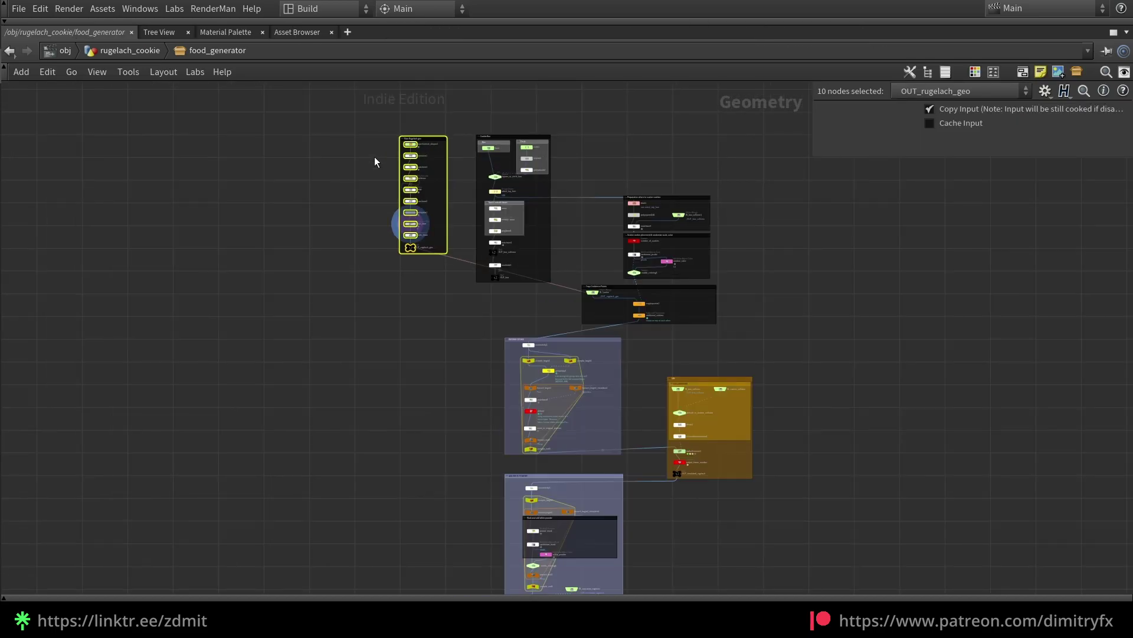
- Survey the remaining node groups of the rugelach network and return to the standard layout
{"action": "middle_click_drag", "start_coordinate": [800, 484], "coordinate": [726, 270]}
{"action": "left_click_drag", "start_coordinate": [726, 271], "coordinate": [584, 126]}
{"action": "scroll", "coordinate": [689, 336], "scroll_direction": "down", "scroll_amount": 4}
{"action": "middle_click_drag", "start_coordinate": [692, 369], "coordinate": [657, 291]}
{"action": "left_click", "coordinate": [658, 295]}
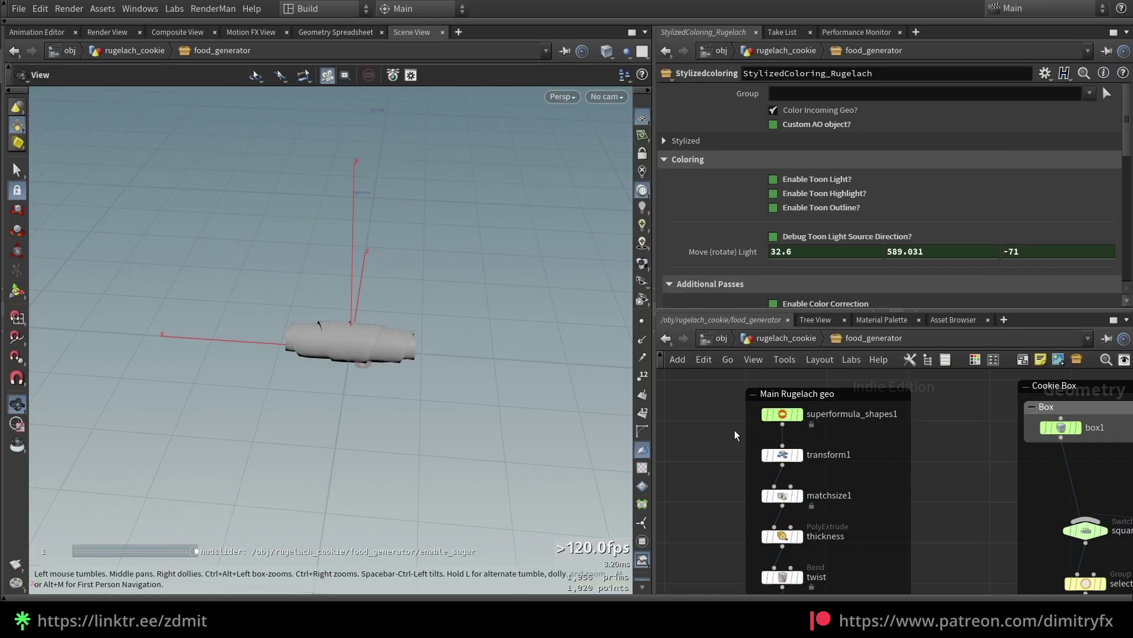
- Display the superformula_shapes1 node and view its Shape Selection options, keeping Triangle
{"action": "left_click", "coordinate": [782, 416]}
{"action": "left_click", "coordinate": [798, 414]}
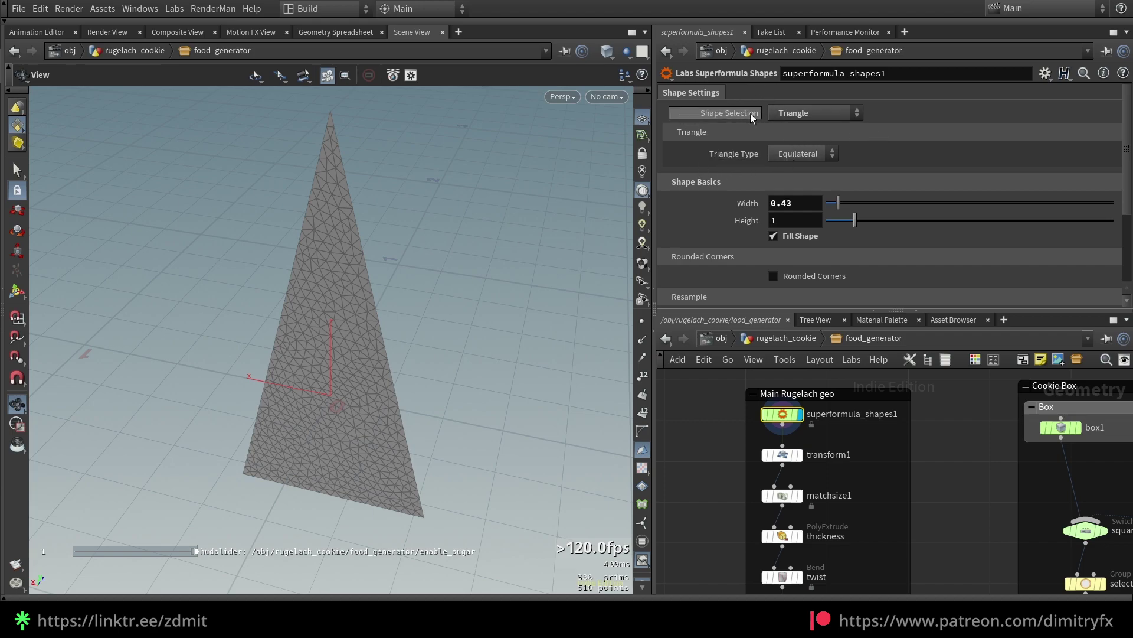
{"action": "left_click", "coordinate": [801, 112]}
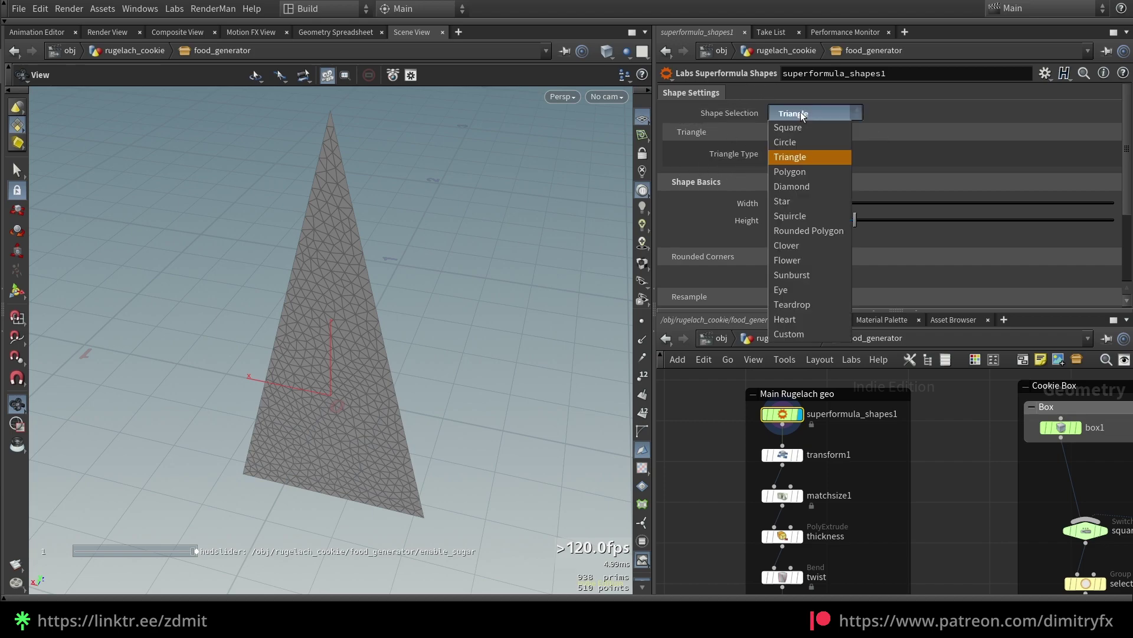
{"action": "left_click", "coordinate": [800, 112]}
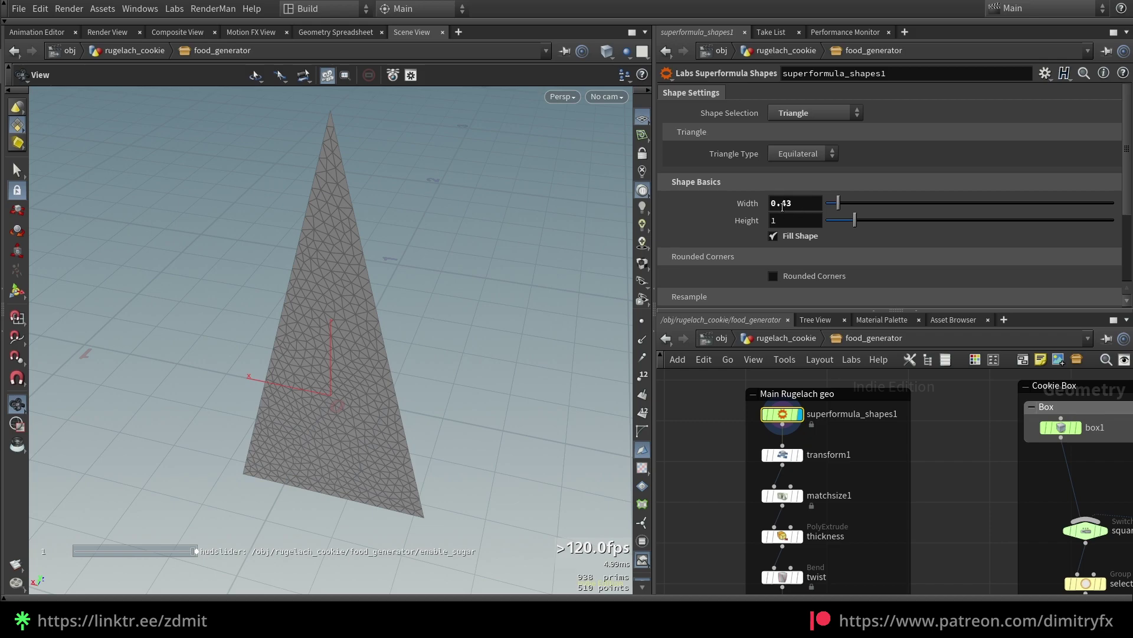
- Turn Fill Shape off and back on to compare the triangle's outline with its filled mesh
{"action": "left_click", "coordinate": [801, 237]}
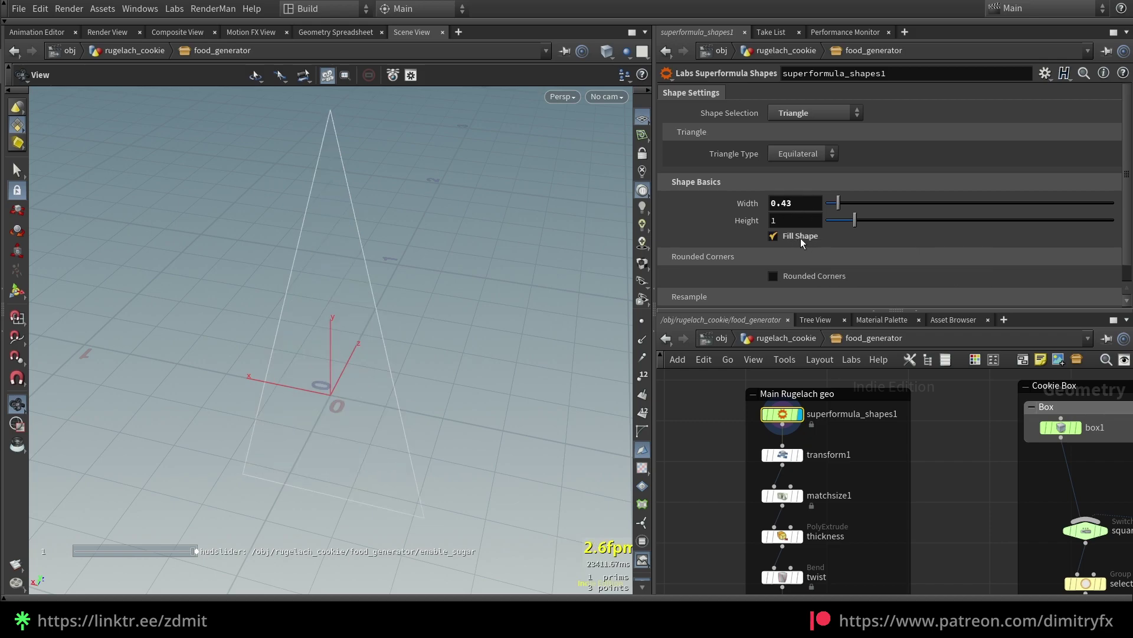
{"action": "left_click", "coordinate": [801, 237]}
{"action": "left_click", "coordinate": [801, 239]}
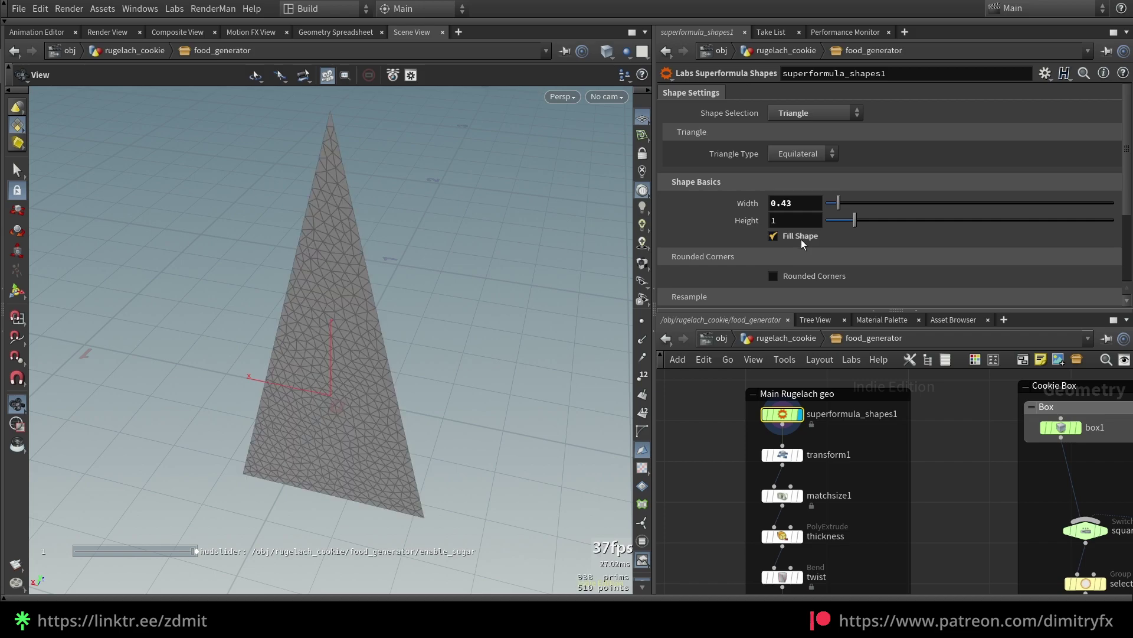
- Display transform1 and matchsize1 in turn to check how the triangle is laid flat and aligned
{"action": "left_click", "coordinate": [797, 454]}
{"action": "left_click_drag", "start_coordinate": [247, 425], "coordinate": [495, 338]}
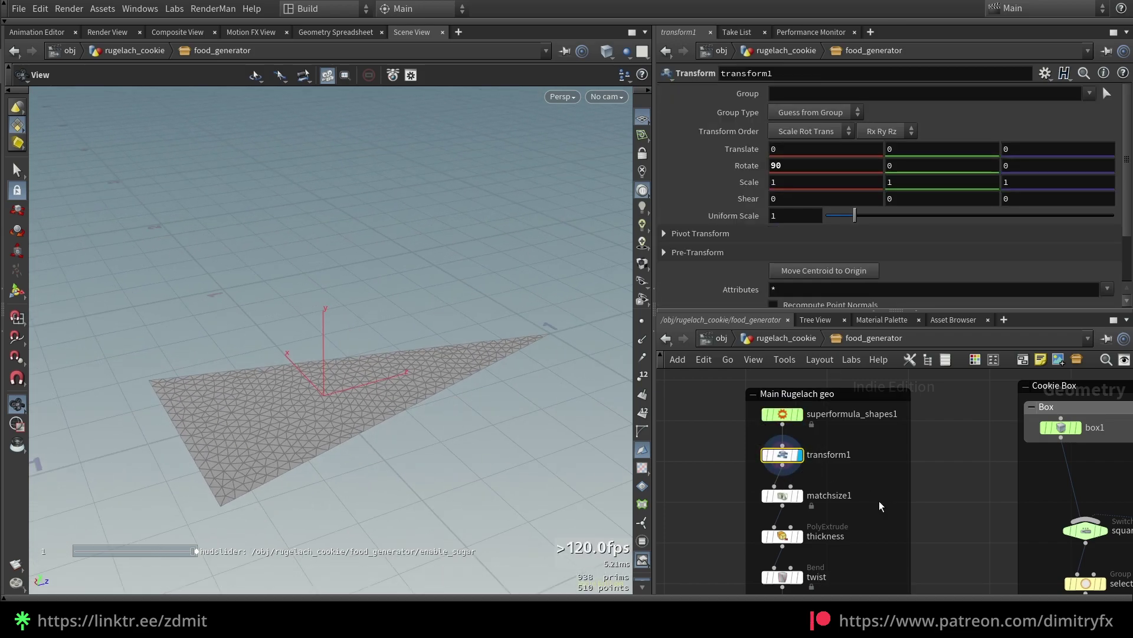
{"action": "left_click", "coordinate": [797, 495]}
{"action": "left_click_drag", "start_coordinate": [400, 417], "coordinate": [573, 433]}
- Display the thickness and twist nodes in turn and review the twist's bend, length scale, taper and capture settings
{"action": "left_click", "coordinate": [800, 536]}
{"action": "middle_click_drag", "start_coordinate": [874, 582], "coordinate": [906, 452]}
{"action": "left_click", "coordinate": [831, 447]}
{"action": "left_click_drag", "start_coordinate": [452, 430], "coordinate": [435, 424]}
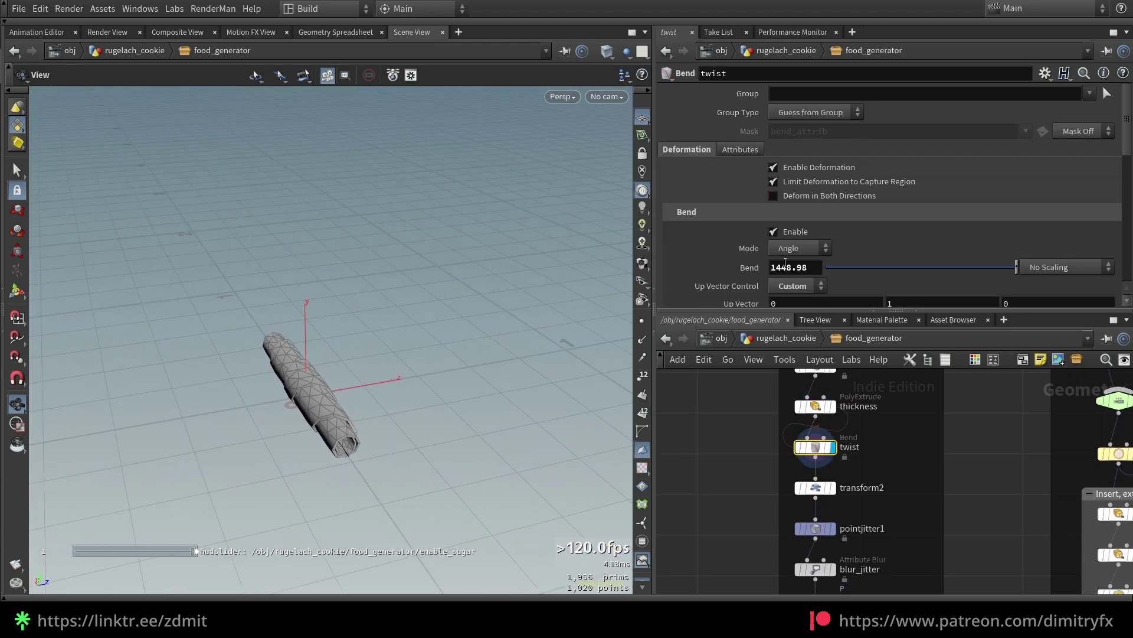
{"action": "scroll", "coordinate": [826, 248], "scroll_direction": "down", "scroll_amount": 6}
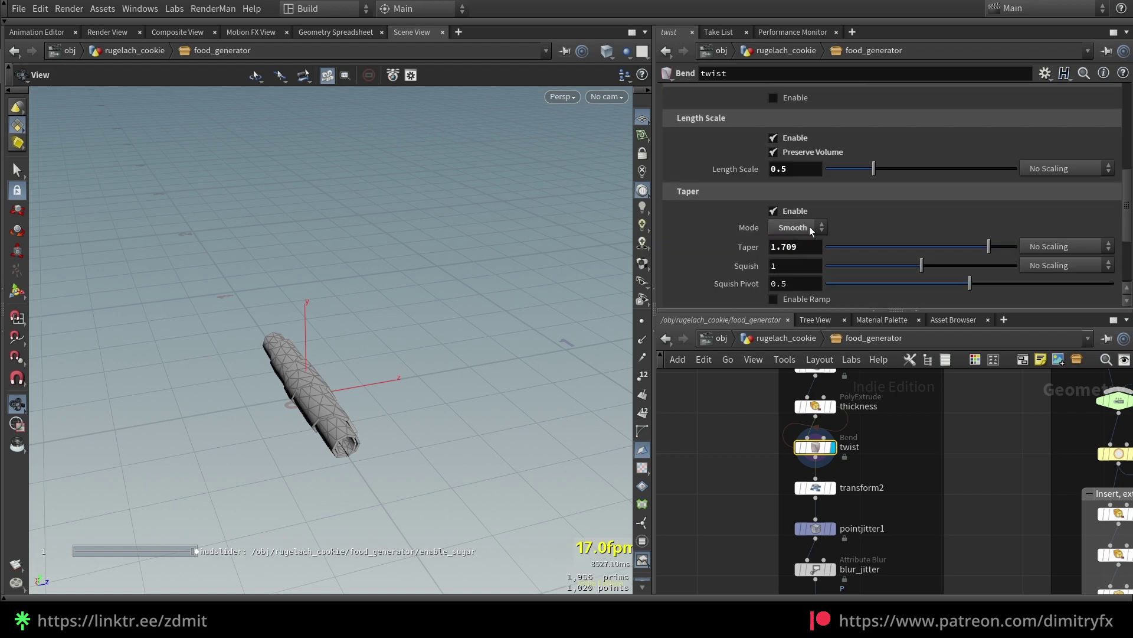
{"action": "scroll", "coordinate": [785, 230], "scroll_direction": "down", "scroll_amount": 5}
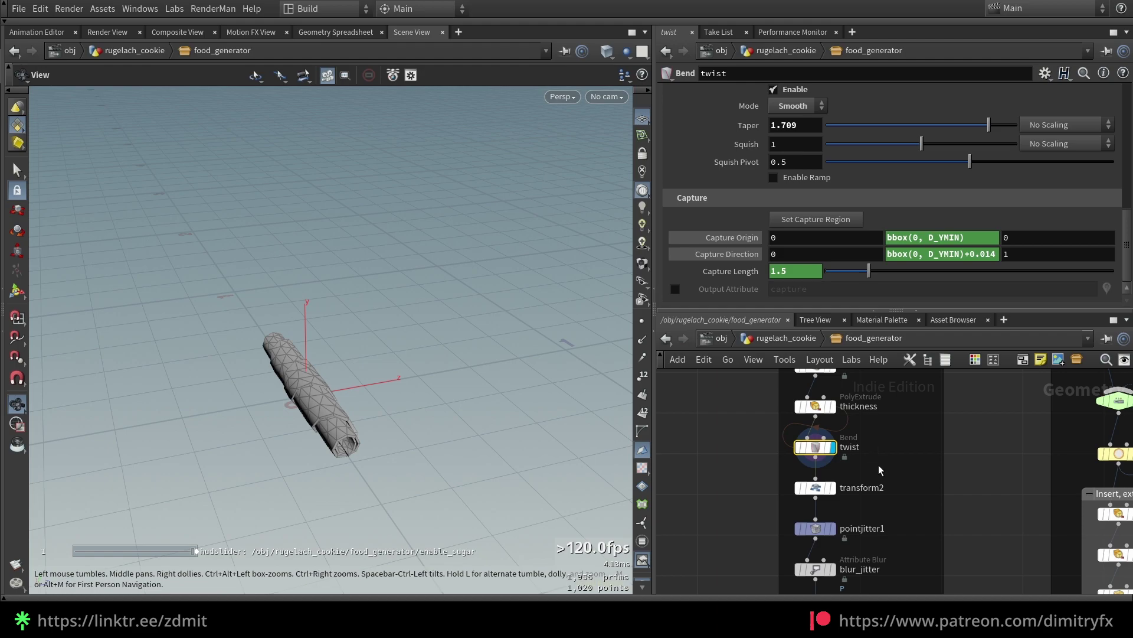
- Show the expression behind the twist node's Capture Length and relate it to the nodes above
{"action": "middle_click_drag", "start_coordinate": [849, 430], "coordinate": [830, 478]}
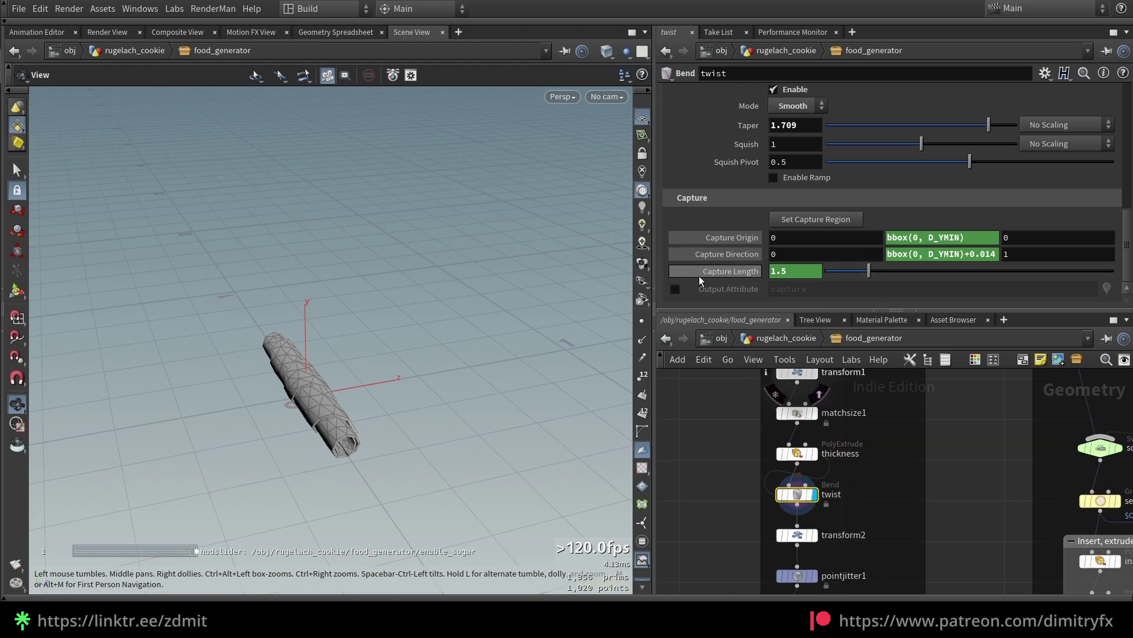
{"action": "left_click", "coordinate": [714, 273]}
{"action": "left_click", "coordinate": [713, 273]}
{"action": "middle_click_drag", "start_coordinate": [895, 435], "coordinate": [905, 529]}
{"action": "left_click", "coordinate": [807, 425]}
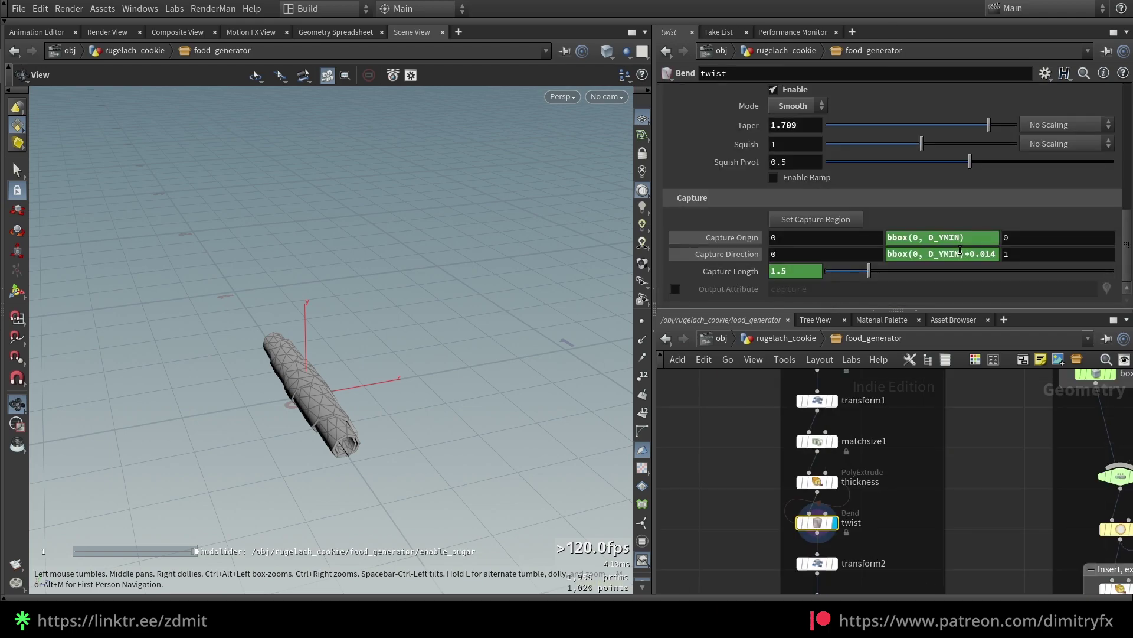
{"action": "left_click", "coordinate": [745, 272]}
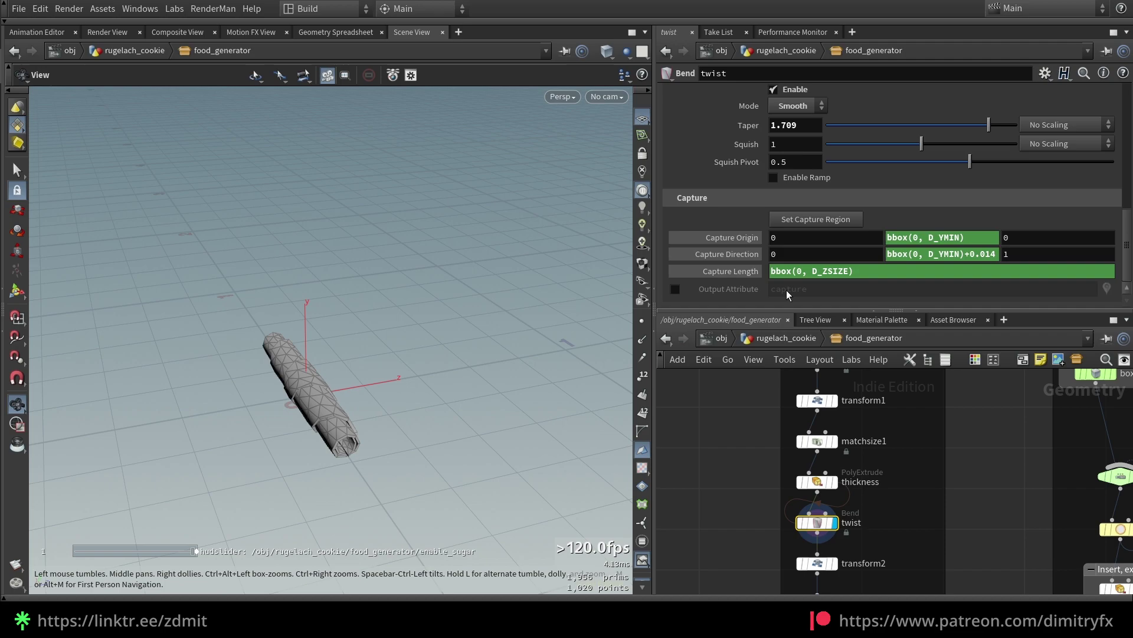
{"action": "left_click", "coordinate": [714, 273]}
{"action": "left_click", "coordinate": [742, 271]}
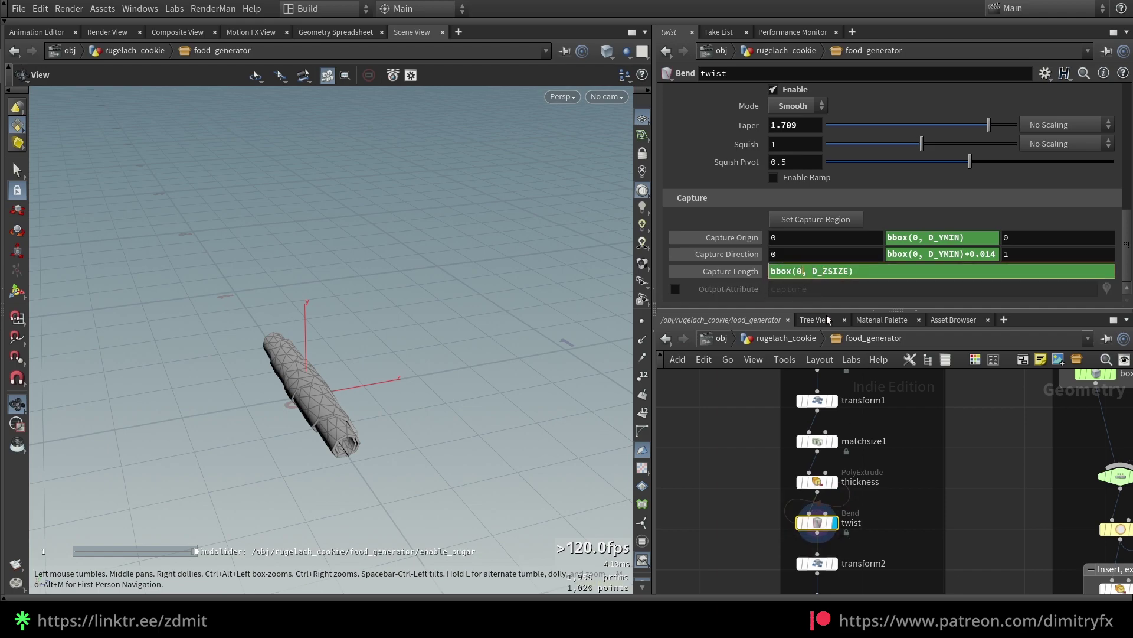
- Examine the bbox expressions in the twist's Capture Length, Origin and Direction, and display transform2
{"action": "mouse_move", "coordinate": [817, 515]}
{"action": "left_click_drag", "start_coordinate": [813, 269], "coordinate": [840, 267]}
{"action": "left_click", "coordinate": [831, 272]}
{"action": "left_click_drag", "start_coordinate": [913, 238], "coordinate": [863, 253]}
{"action": "left_click", "coordinate": [899, 256]}
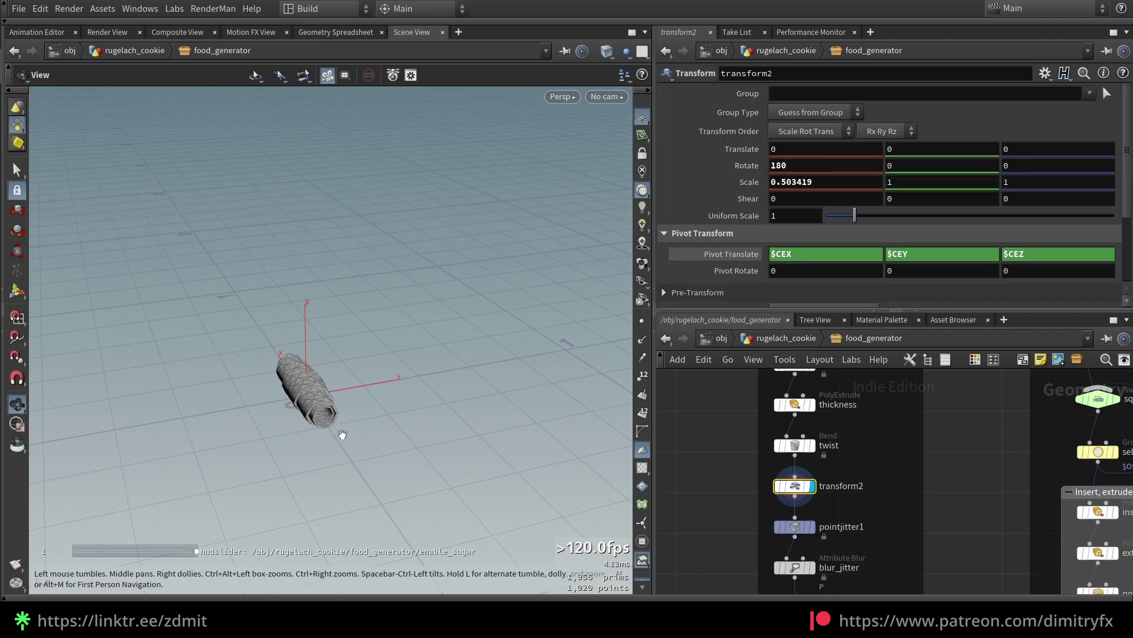
- Try resetting transform2's X rotation to its default and undo it, comparing the rolled shape
{"action": "left_click_drag", "start_coordinate": [342, 435], "coordinate": [346, 404]}
{"action": "middle_click", "coordinate": [788, 166], "text": "ctrl"}
{"action": "scroll", "coordinate": [308, 423], "scroll_direction": "up", "scroll_amount": 3}
{"action": "scroll", "coordinate": [377, 452], "scroll_direction": "up", "scroll_amount": 2}
{"action": "key", "text": "ctrl+z"}
{"action": "scroll", "coordinate": [347, 405], "scroll_direction": "up", "scroll_amount": 5}
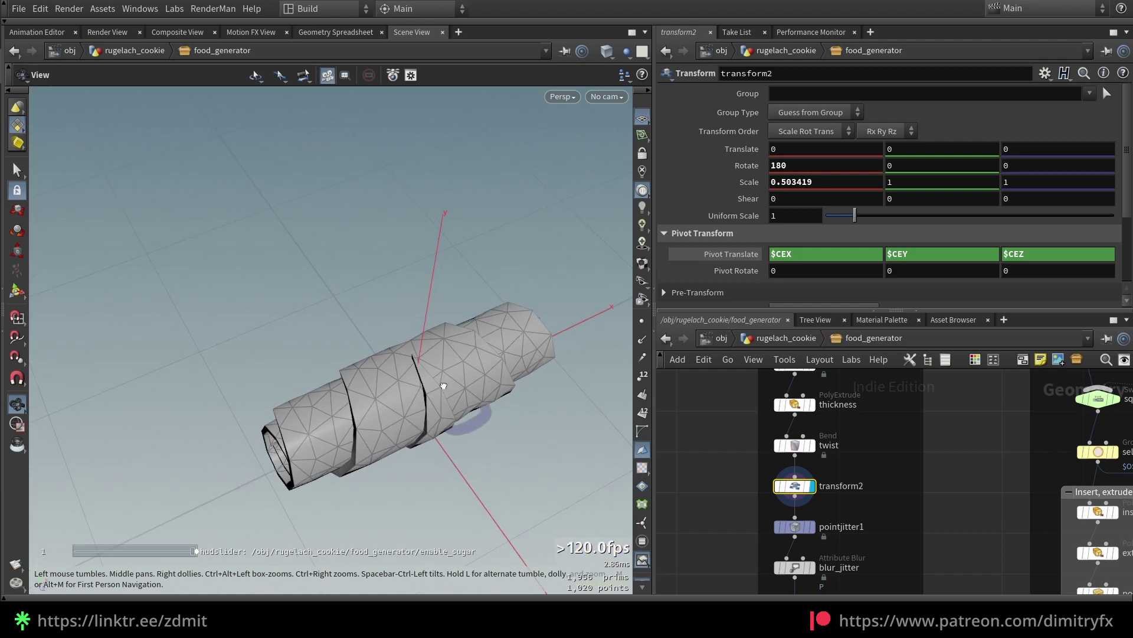
{"action": "scroll", "coordinate": [386, 330], "scroll_direction": "down", "scroll_amount": 8}
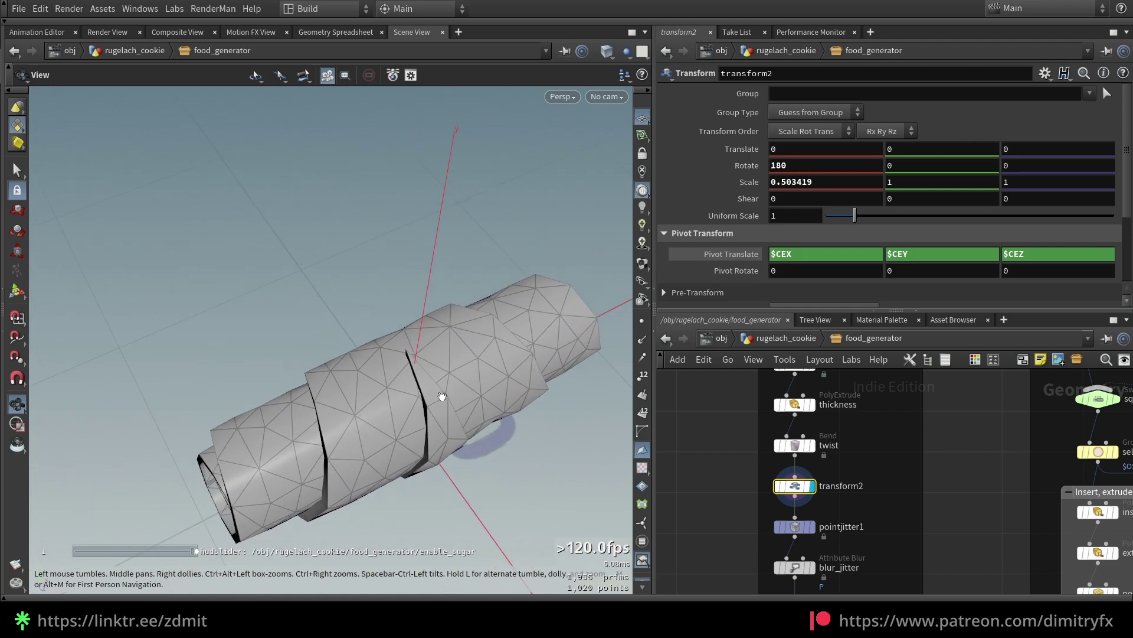
- Display pointjitter1 and blur_jitter in turn, and check which attribute the blur works on
{"action": "left_click", "coordinate": [785, 523]}
{"action": "left_click", "coordinate": [813, 526]}
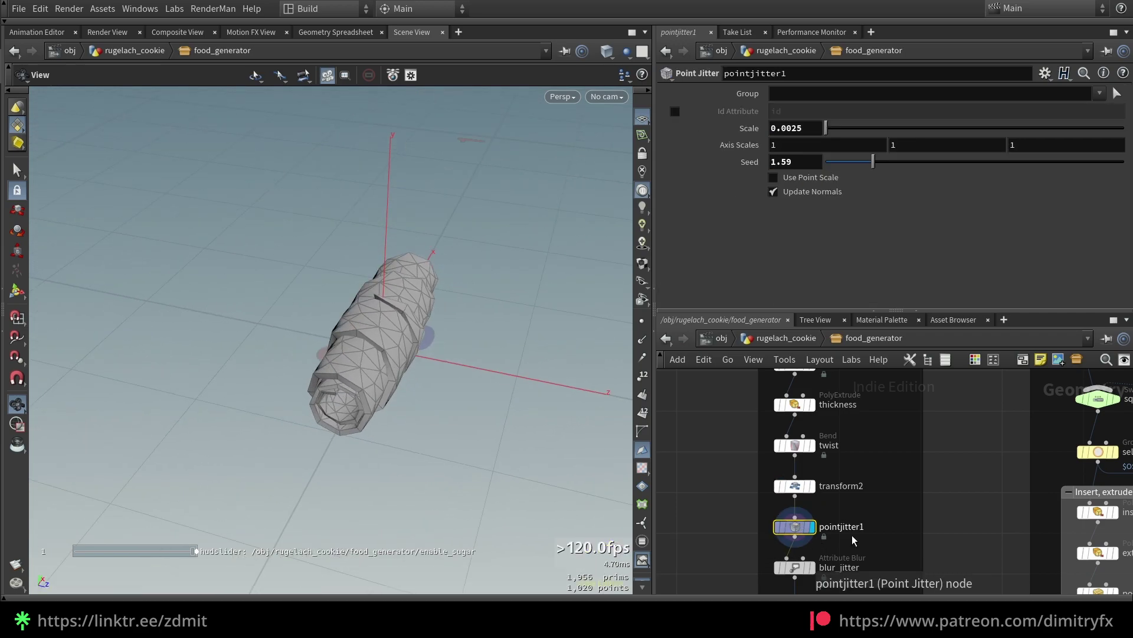
{"action": "middle_click_drag", "start_coordinate": [854, 536], "coordinate": [880, 468]}
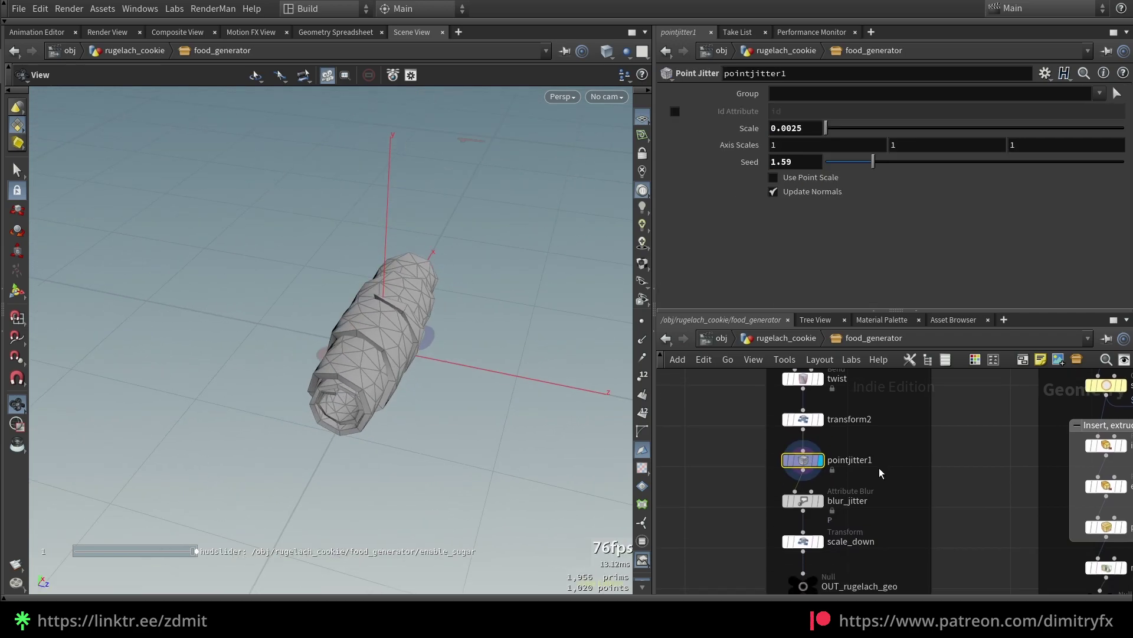
{"action": "left_click", "coordinate": [820, 500]}
{"action": "left_click", "coordinate": [784, 112]}
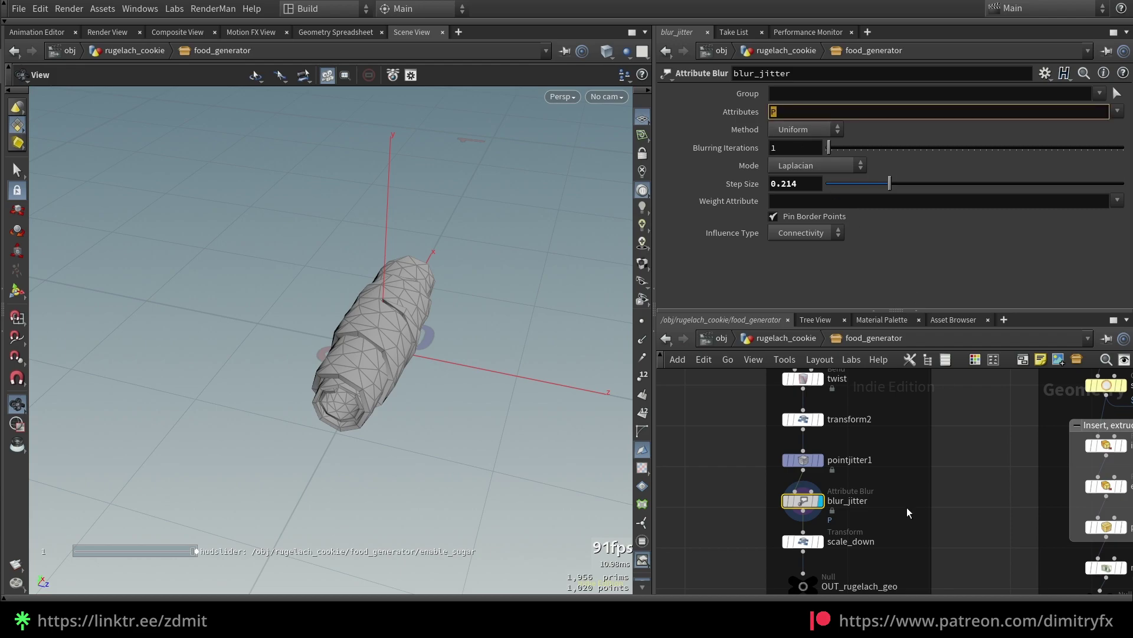
- Display the scale_down result and select the OUT_rugelach_geo null
{"action": "middle_click_drag", "start_coordinate": [903, 508], "coordinate": [903, 493]}
{"action": "left_click", "coordinate": [820, 526]}
{"action": "left_click_drag", "start_coordinate": [354, 344], "coordinate": [412, 333]}
{"action": "middle_click_drag", "start_coordinate": [827, 566], "coordinate": [807, 497]}
{"action": "left_click", "coordinate": [786, 502]}
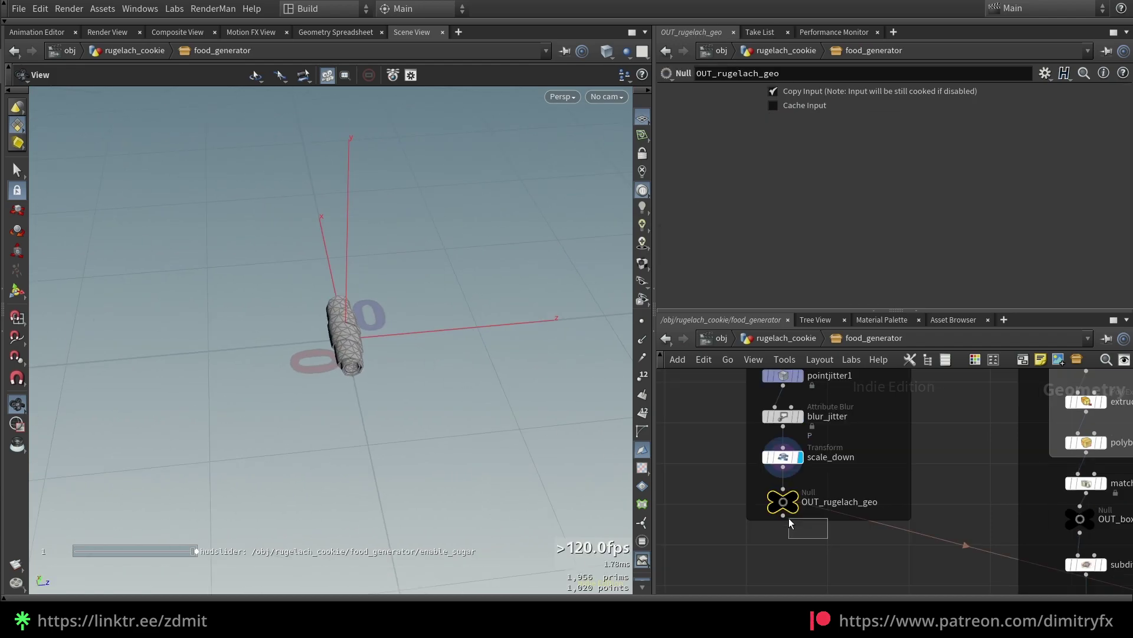
- Go to the Cookie Box group and display the square_or_circle_box switch
{"action": "scroll", "coordinate": [873, 535], "scroll_direction": "down", "scroll_amount": 5}
{"action": "scroll", "coordinate": [863, 476], "scroll_direction": "up", "scroll_amount": 4}
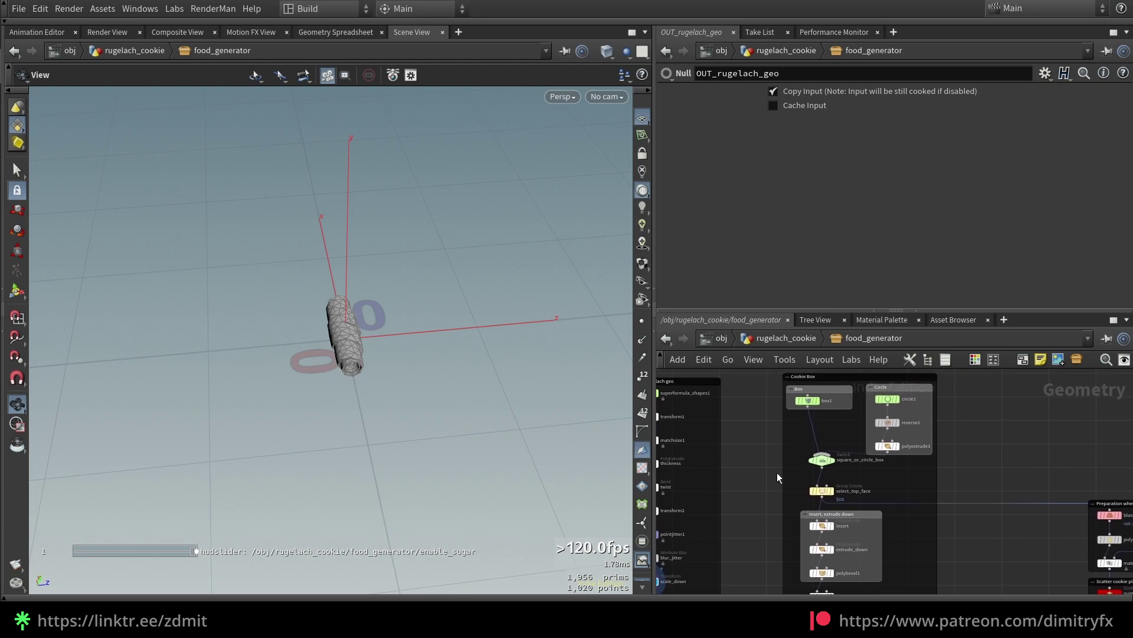
{"action": "left_click", "coordinate": [822, 460]}
{"action": "scroll", "coordinate": [842, 481], "scroll_direction": "up", "scroll_amount": 2}
{"action": "left_click", "coordinate": [815, 464]}
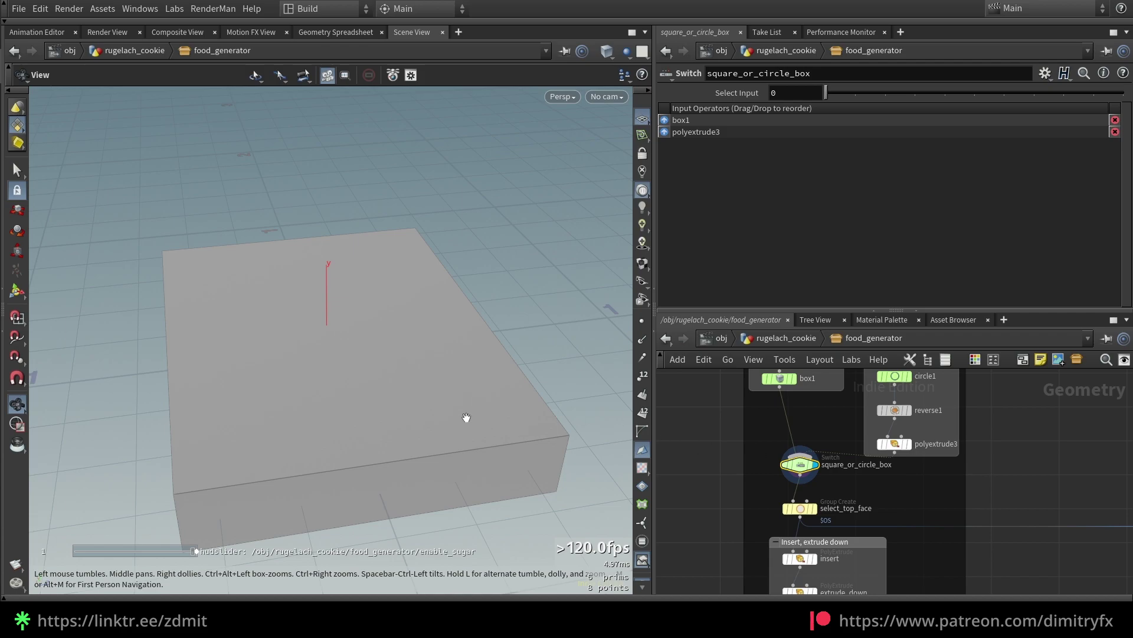
- Display select_top_face and examine its Keep by Normals direction and spread angle settings
{"action": "middle_click_drag", "start_coordinate": [883, 504], "coordinate": [893, 478]}
{"action": "left_click", "coordinate": [825, 484]}
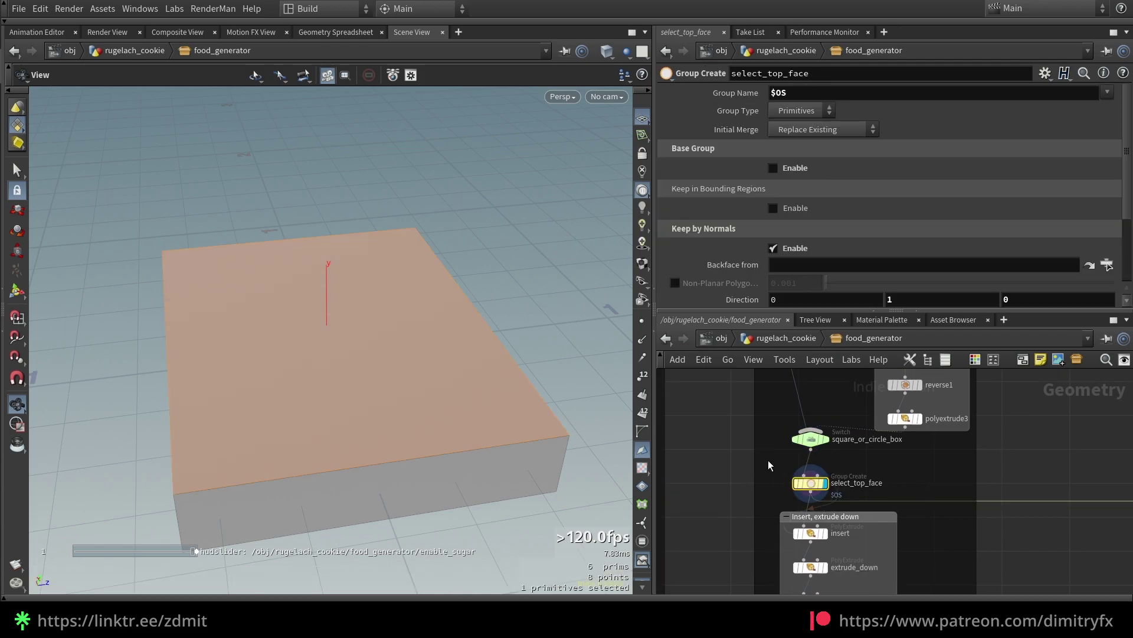
{"action": "scroll", "coordinate": [290, 401], "scroll_direction": "down", "scroll_amount": 2}
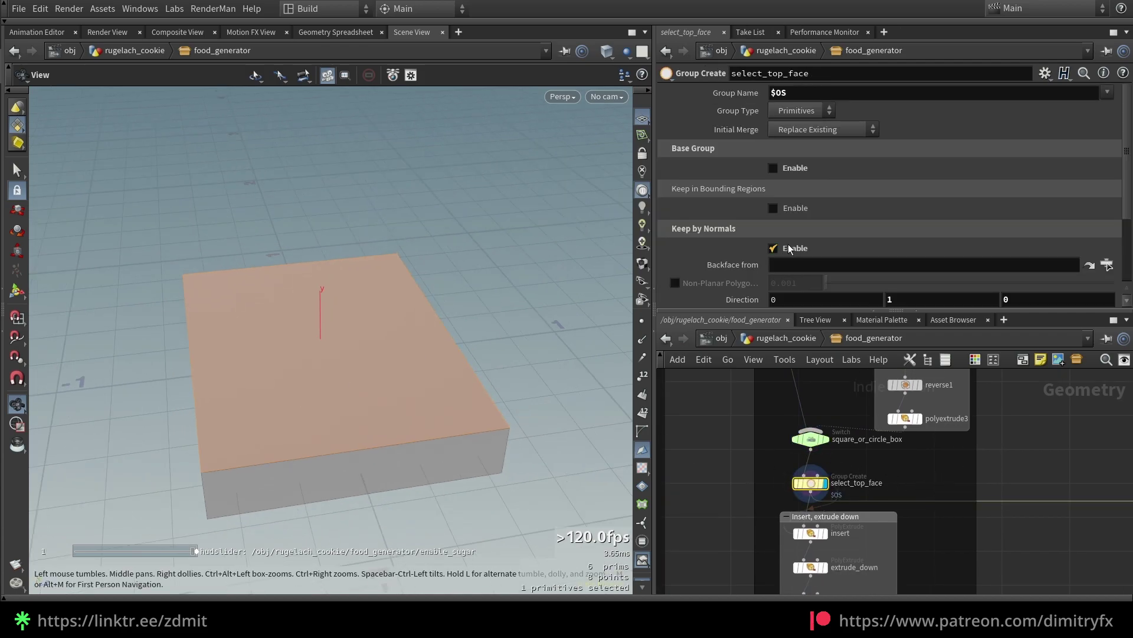
{"action": "scroll", "coordinate": [884, 176], "scroll_direction": "down", "scroll_amount": 3}
{"action": "scroll", "coordinate": [726, 148], "scroll_direction": "up", "scroll_amount": 1}
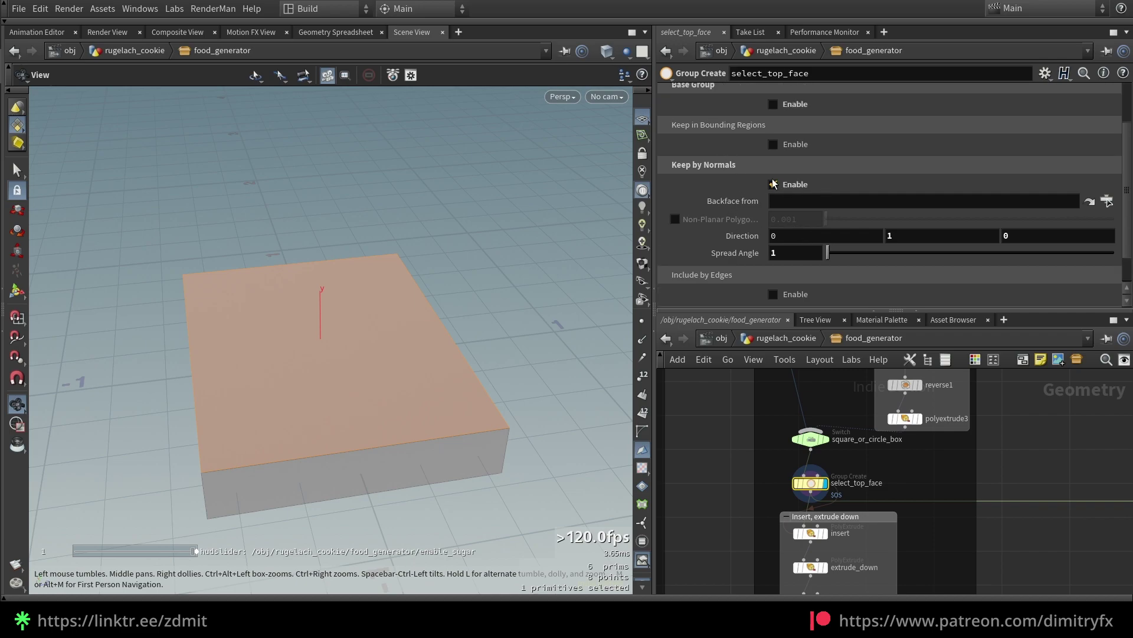
{"action": "left_click", "coordinate": [774, 185]}
{"action": "scroll", "coordinate": [866, 151], "scroll_direction": "up", "scroll_amount": 2}
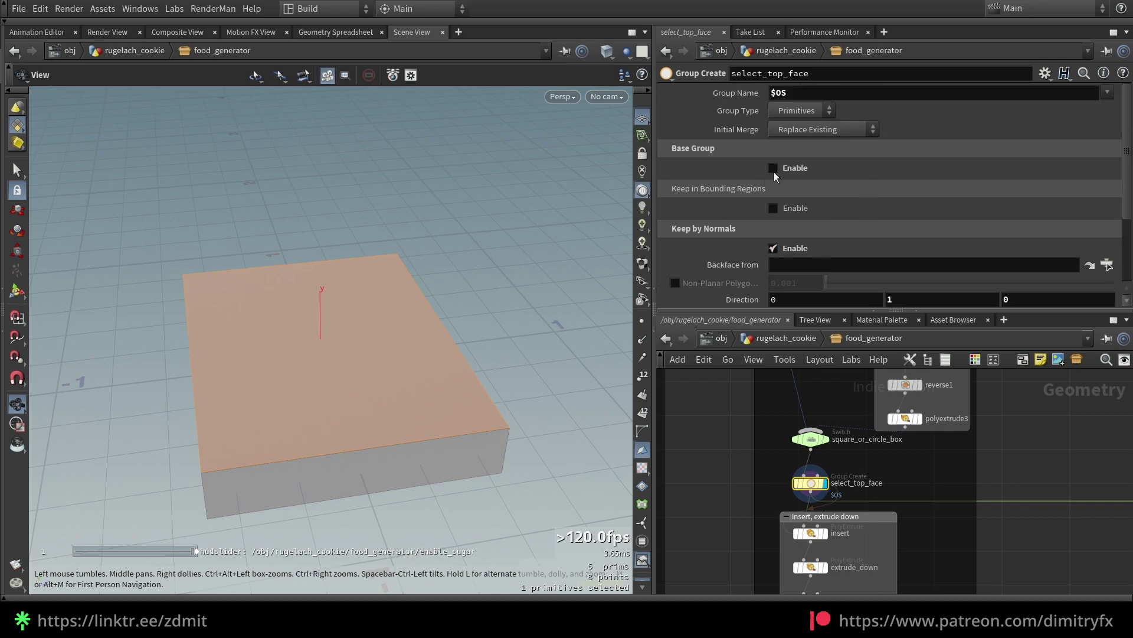
{"action": "scroll", "coordinate": [876, 216], "scroll_direction": "down", "scroll_amount": 2}
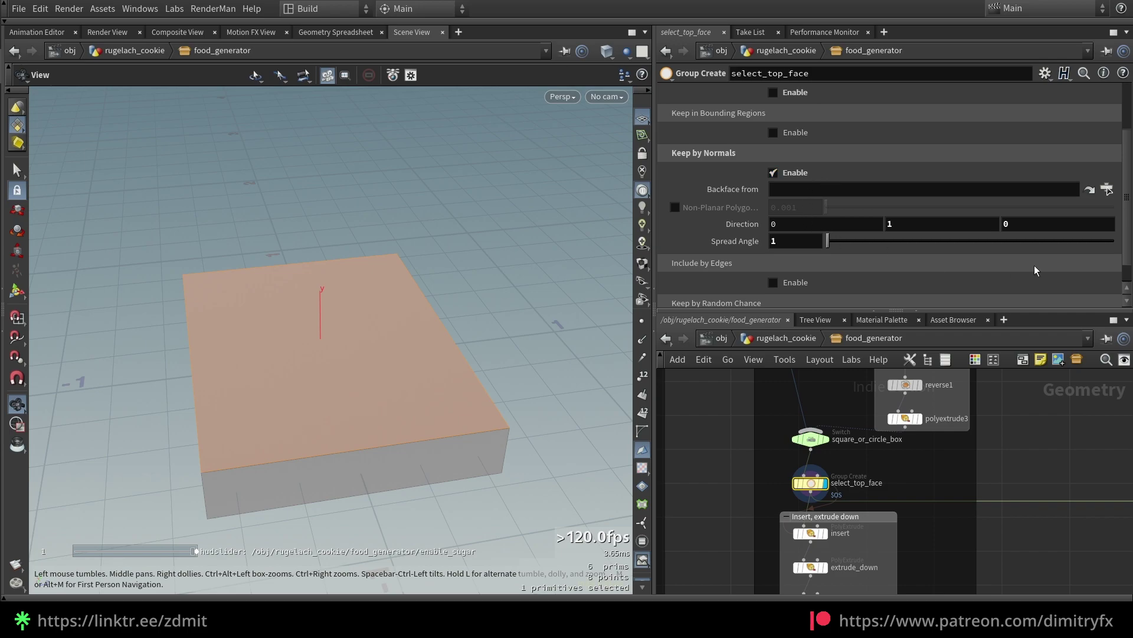
- Try a larger Spread Angle on select_top_face and undo the change
{"action": "left_click_drag", "start_coordinate": [914, 225], "coordinate": [812, 252]}
{"action": "key", "text": "Tab"}
{"action": "key", "text": "Tab"}
{"action": "left_click_drag", "start_coordinate": [828, 240], "coordinate": [896, 239]}
{"action": "key", "text": "ctrl+z"}
- Display the insert PolyExtrude, review its inset and front group output, and compare them with the extrude_down node's settings
{"action": "middle_click_drag", "start_coordinate": [982, 483], "coordinate": [1005, 402]}
{"action": "left_click", "coordinate": [865, 454]}
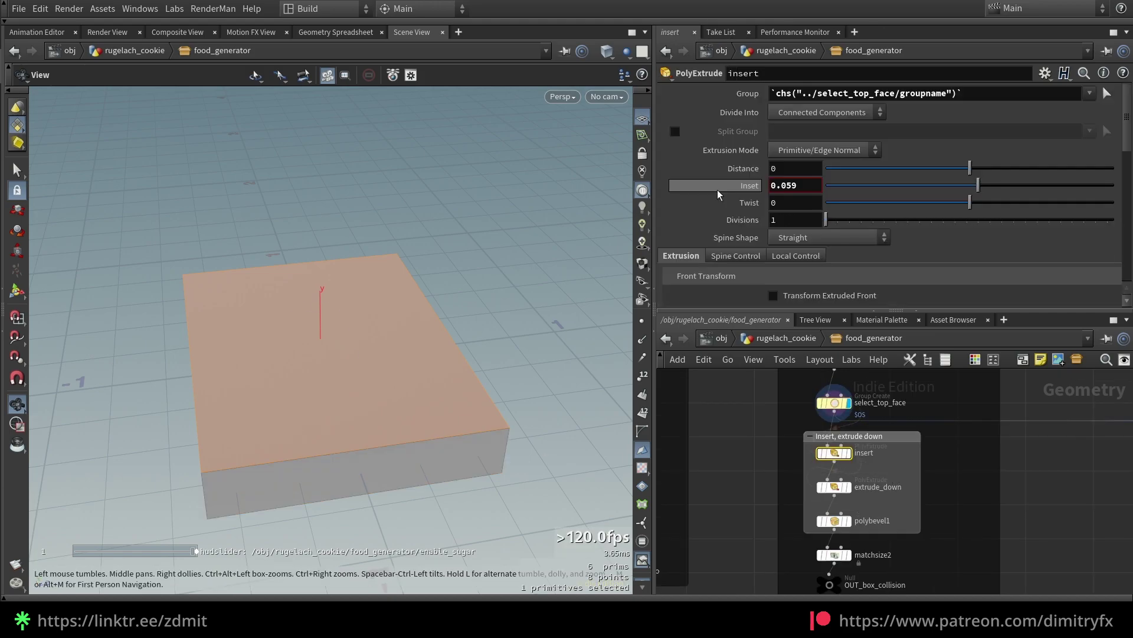
{"action": "scroll", "coordinate": [869, 470], "scroll_direction": "up", "scroll_amount": 1}
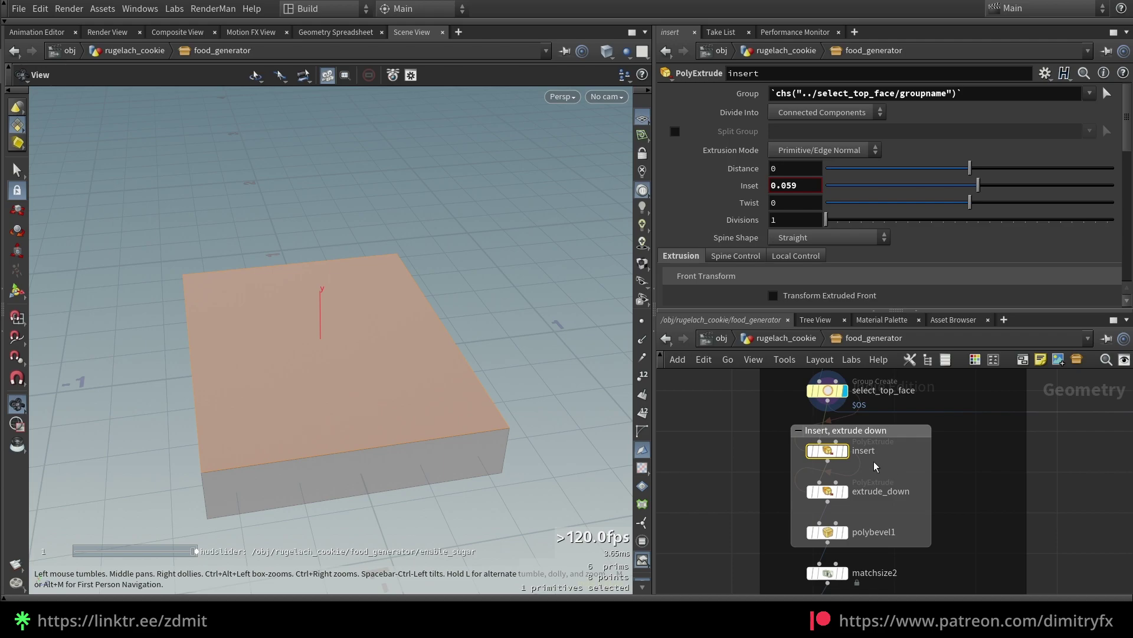
{"action": "left_click", "coordinate": [845, 450]}
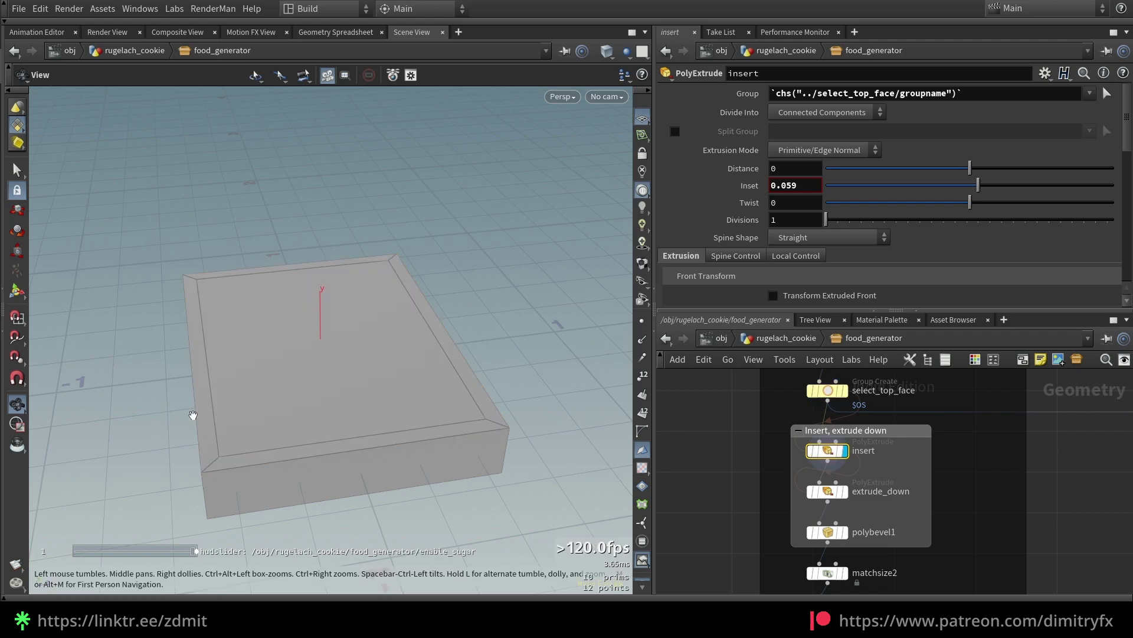
{"action": "scroll", "coordinate": [689, 264], "scroll_direction": "down", "scroll_amount": 3}
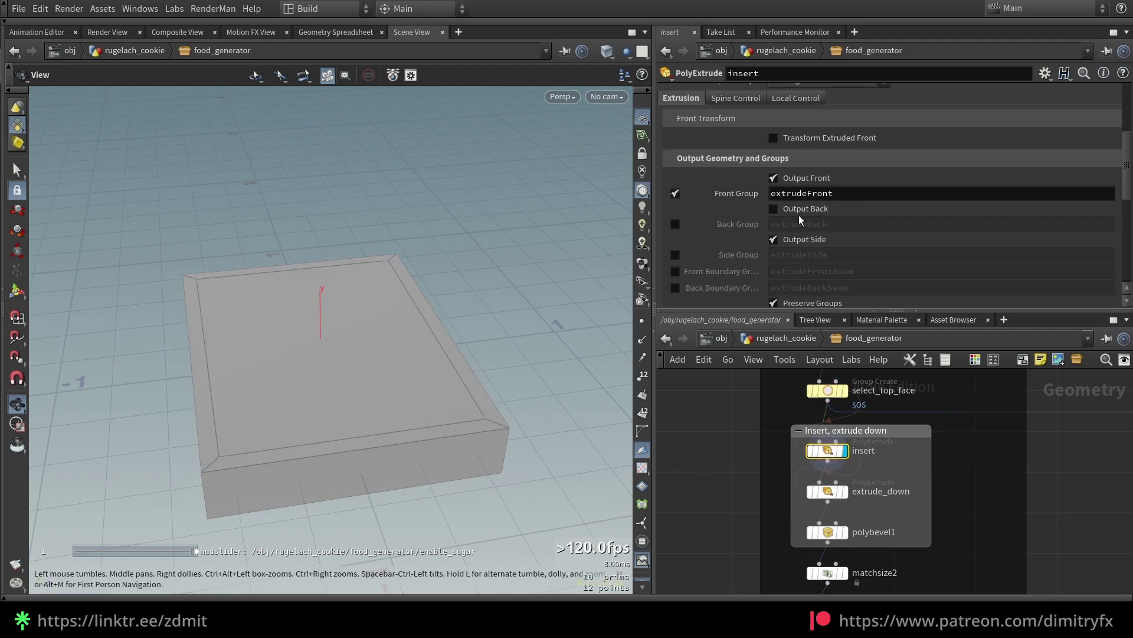
{"action": "left_click", "coordinate": [836, 494]}
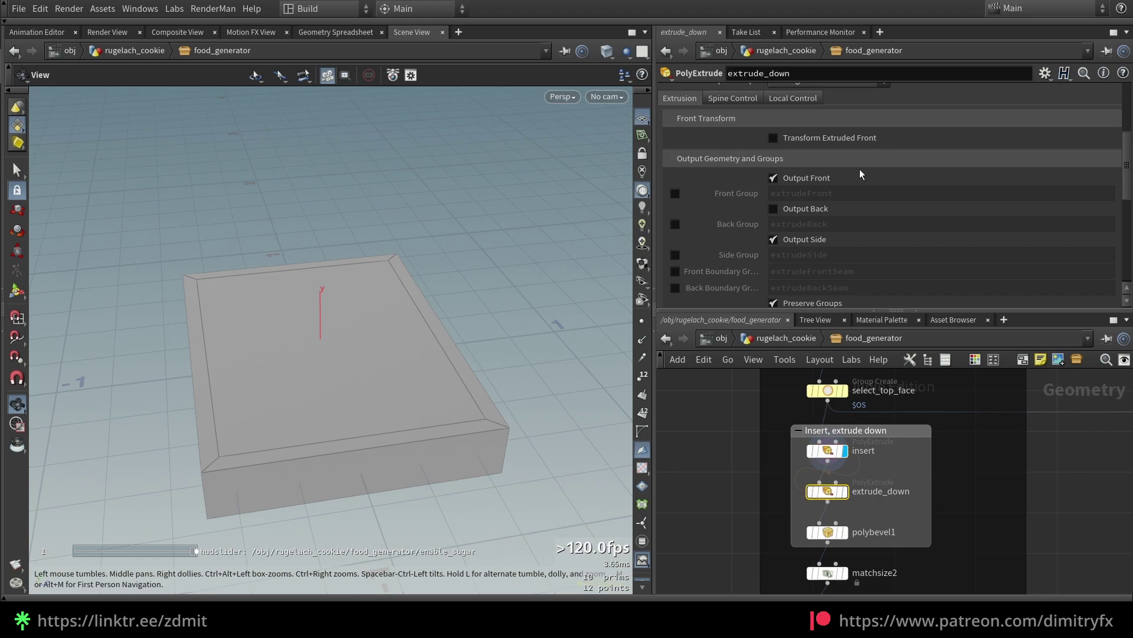
- Display the extrude_down PolyExtrude and examine its Group and Distance expressions
{"action": "left_click", "coordinate": [845, 491]}
{"action": "scroll", "coordinate": [909, 218], "scroll_direction": "up", "scroll_amount": 3}
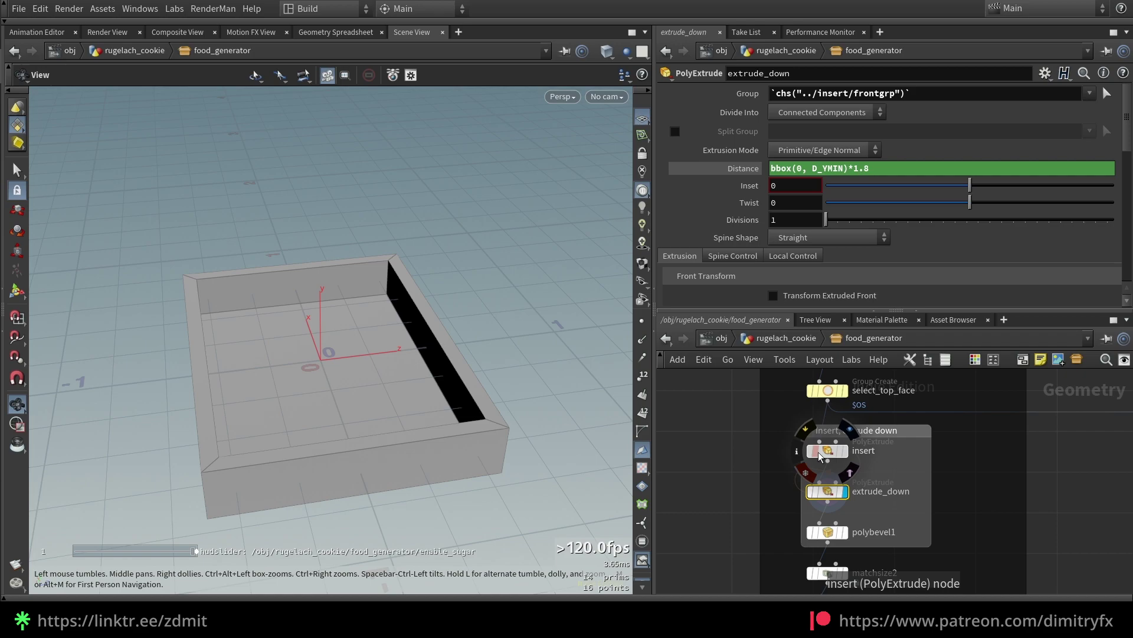
{"action": "left_click_drag", "start_coordinate": [775, 458], "coordinate": [828, 452]}
{"action": "left_click_drag", "start_coordinate": [909, 497], "coordinate": [806, 471]}
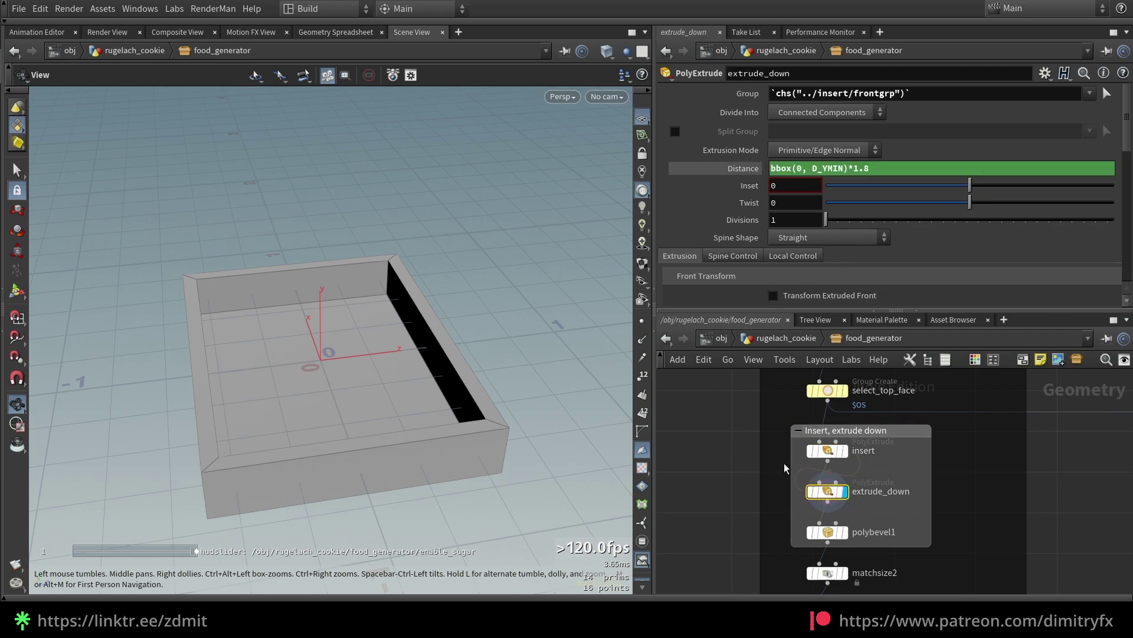
- Reference insert's Front Group in extrude_down's Group with the expression `chs("../insert/frontgrp")`
{"action": "left_click", "coordinate": [828, 450]}
{"action": "right_click", "coordinate": [803, 225]}
{"action": "left_click", "coordinate": [832, 332]}
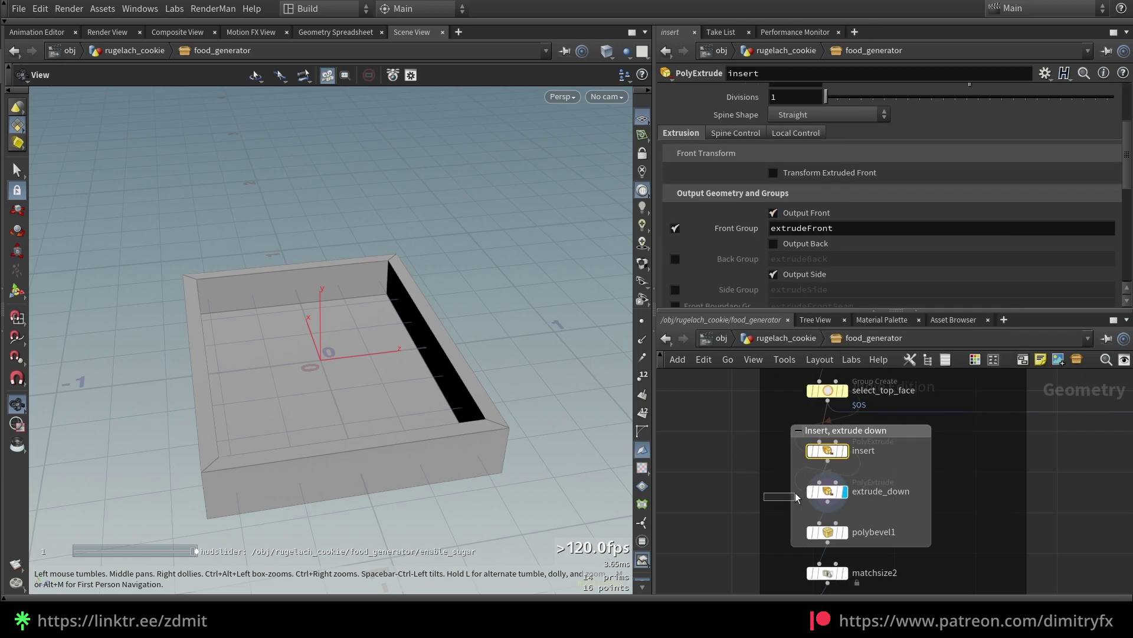
{"action": "left_click_drag", "start_coordinate": [795, 493], "coordinate": [825, 485]}
{"action": "scroll", "coordinate": [820, 233], "scroll_direction": "up", "scroll_amount": 3}
{"action": "right_click", "coordinate": [863, 97]}
{"action": "left_click", "coordinate": [933, 248]}
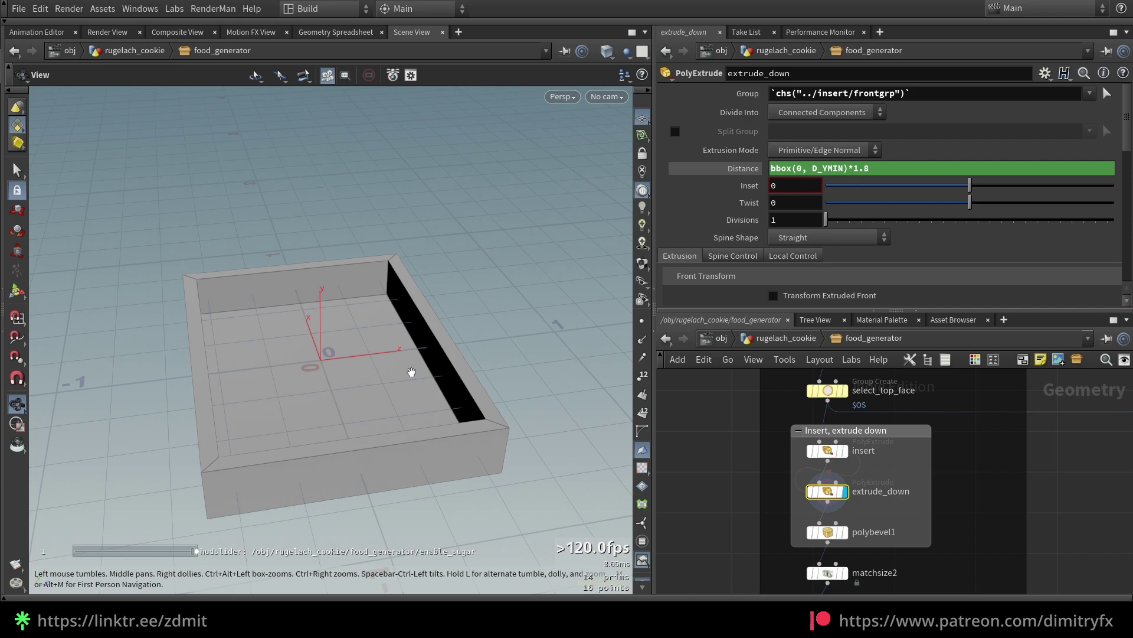
- Inspect the recessed box in the viewport, shaded and in wireframe, against extrude_down's Distance expression
{"action": "left_click_drag", "start_coordinate": [411, 372], "coordinate": [405, 430]}
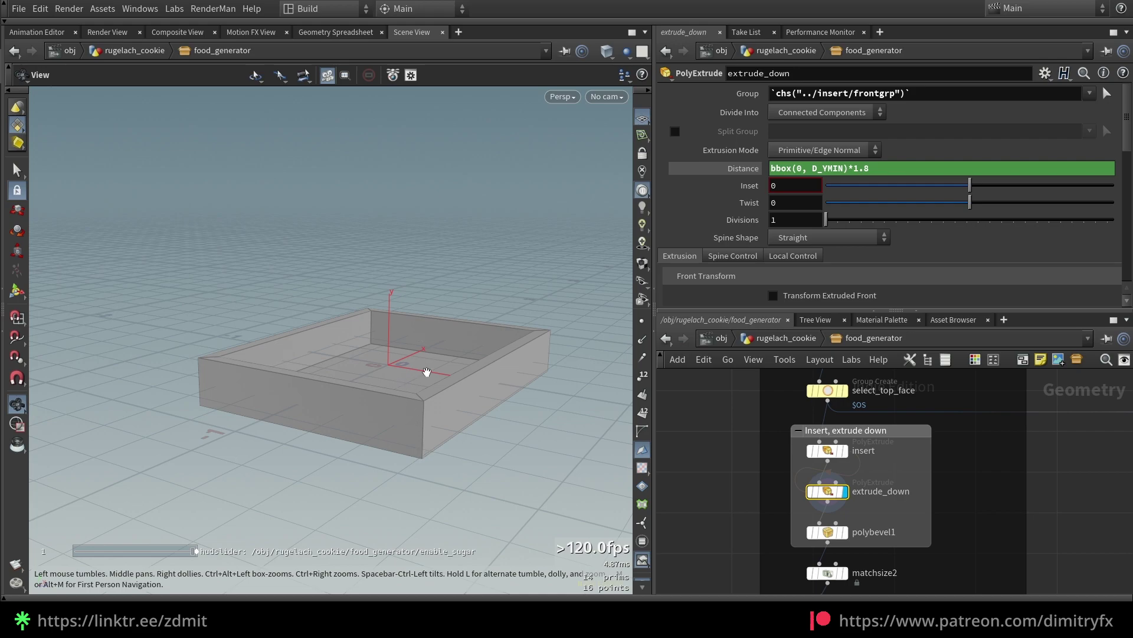
{"action": "left_click_drag", "start_coordinate": [427, 372], "coordinate": [445, 410]}
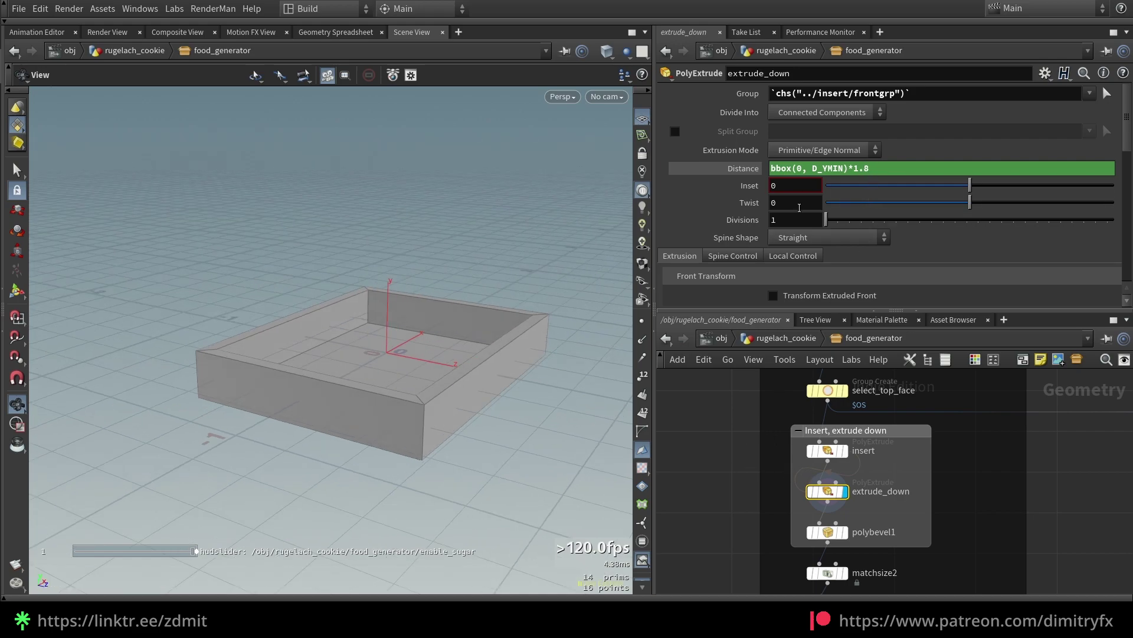
{"action": "left_click", "coordinate": [864, 172]}
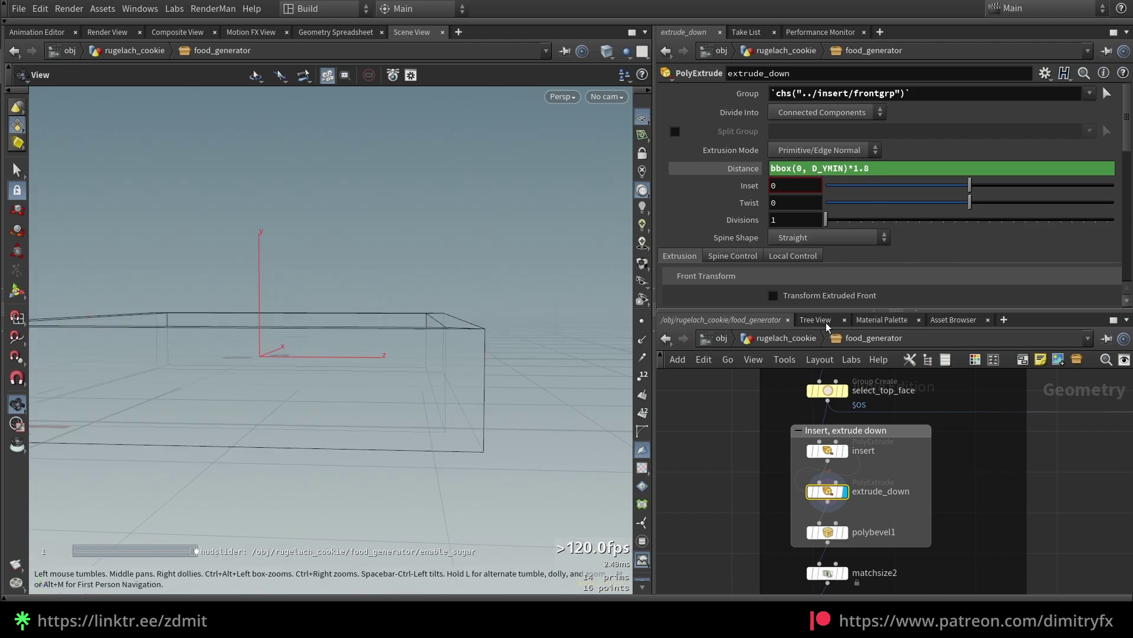
- Go to box1 in the Cookie Box group and compare its Size values with the box height in the wireframe view
{"action": "scroll", "coordinate": [896, 560], "scroll_direction": "down", "scroll_amount": 5}
{"action": "middle_click_drag", "start_coordinate": [860, 438], "coordinate": [861, 513]}
{"action": "scroll", "coordinate": [850, 502], "scroll_direction": "up", "scroll_amount": 4}
{"action": "left_click", "coordinate": [864, 476]}
{"action": "scroll", "coordinate": [360, 337], "scroll_direction": "down", "scroll_amount": 2}
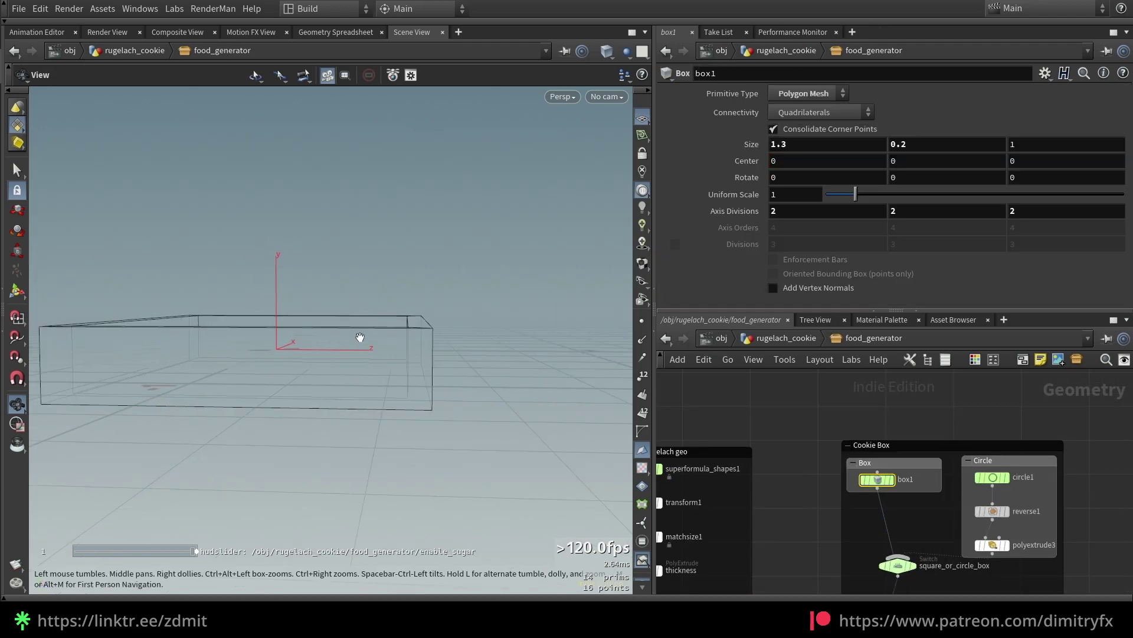
{"action": "left_click_drag", "start_coordinate": [360, 337], "coordinate": [387, 335]}
{"action": "middle_click_drag", "start_coordinate": [918, 146], "coordinate": [919, 175]}
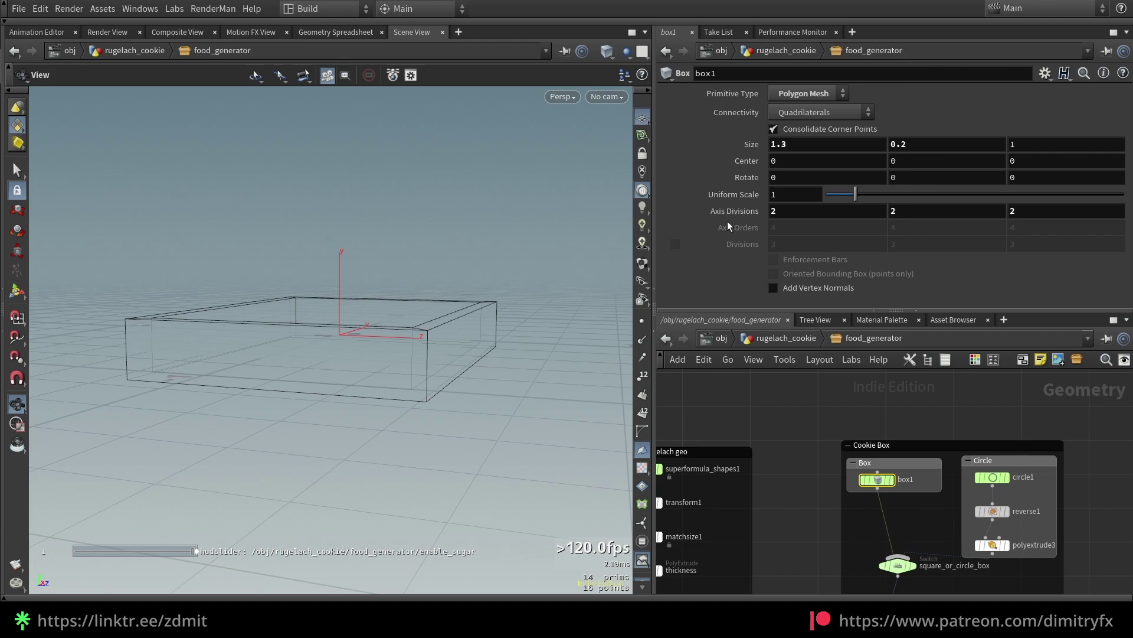
{"action": "scroll", "coordinate": [379, 395], "scroll_direction": "up", "scroll_amount": 2}
{"action": "mouse_move", "coordinate": [379, 396]}
{"action": "left_mouse_down"}
{"action": "mouse_move", "coordinate": [413, 405]}
{"action": "mouse_move", "coordinate": [390, 389]}
{"action": "left_mouse_up"}
{"action": "left_click_drag", "start_coordinate": [485, 337], "coordinate": [458, 355]}
{"action": "mouse_move", "coordinate": [916, 158]}
{"action": "middle_mouse_down"}
{"action": "mouse_move", "coordinate": [957, 155]}
{"action": "mouse_move", "coordinate": [888, 149]}
{"action": "mouse_move", "coordinate": [939, 146]}
{"action": "mouse_move", "coordinate": [921, 146]}
{"action": "middle_mouse_up"}
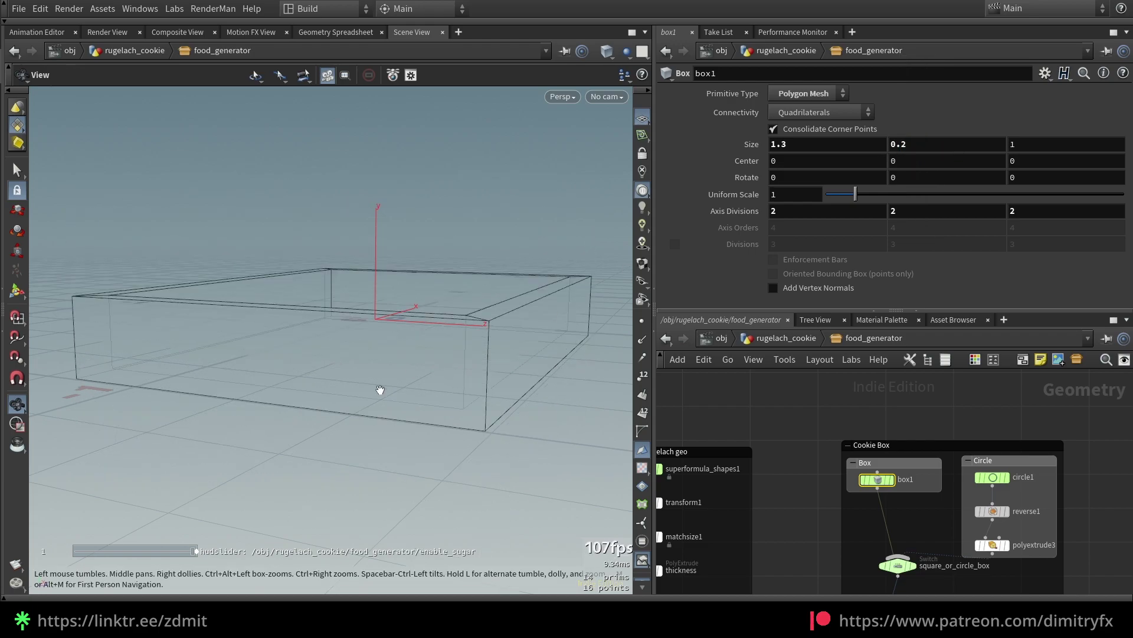
- Return to extrude_down and review the Distance expression that sets the extrusion depth from the bounding box
{"action": "middle_click", "coordinate": [993, 511]}
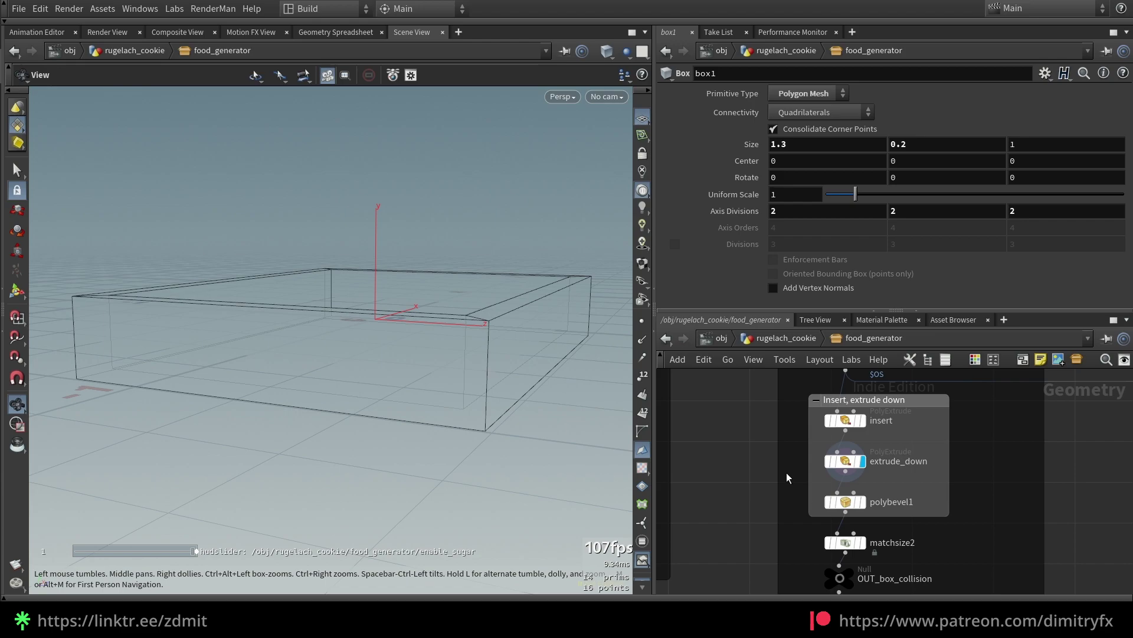
{"action": "left_click", "coordinate": [845, 461]}
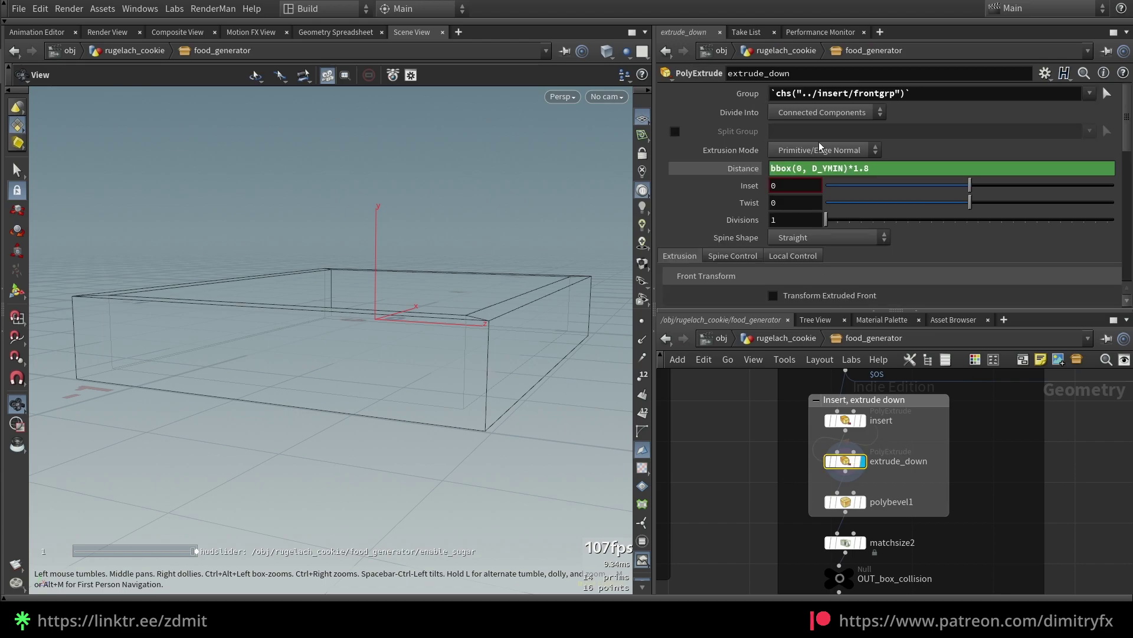
{"action": "left_click", "coordinate": [784, 168]}
- Display the polybevel1 and matchsize2 results and inspect the box's rounded edges and ground alignment
{"action": "left_click_drag", "start_coordinate": [751, 512], "coordinate": [903, 497]}
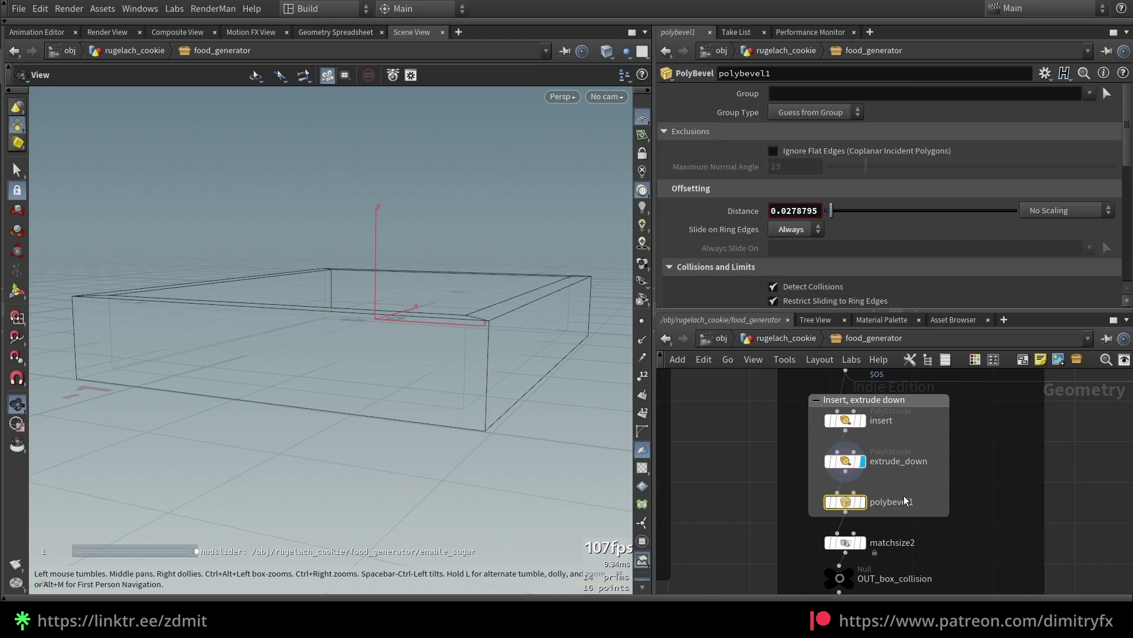
{"action": "key", "text": "r"}
{"action": "mouse_move", "coordinate": [452, 319]}
{"action": "left_mouse_down"}
{"action": "mouse_move", "coordinate": [462, 391]}
{"action": "mouse_move", "coordinate": [488, 324]}
{"action": "left_mouse_up"}
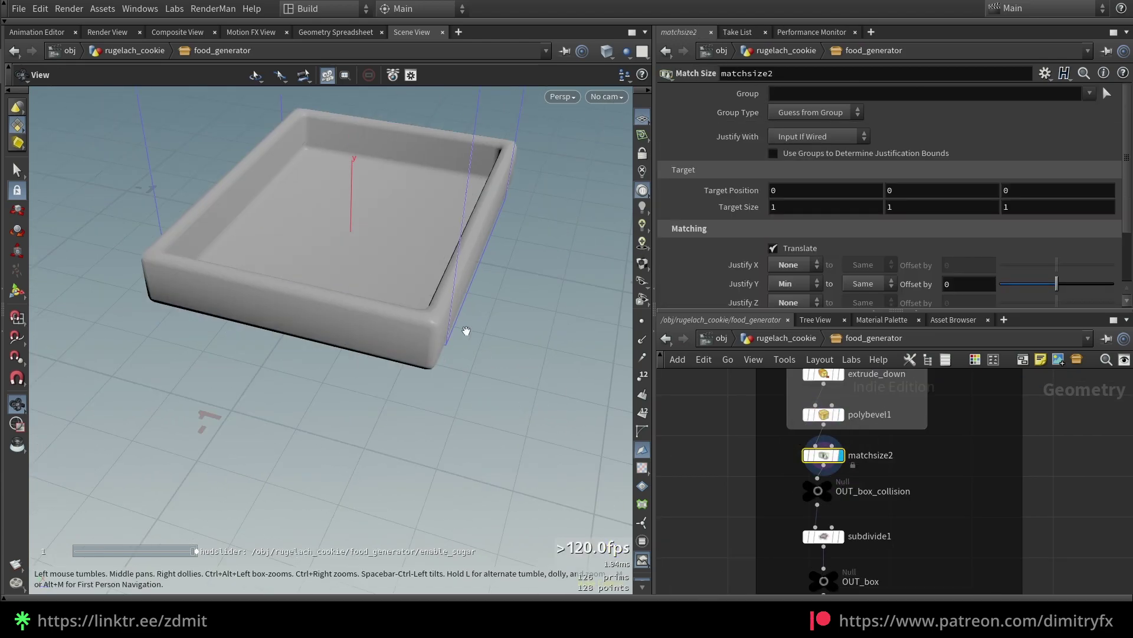
{"action": "left_click_drag", "start_coordinate": [348, 210], "coordinate": [413, 309]}
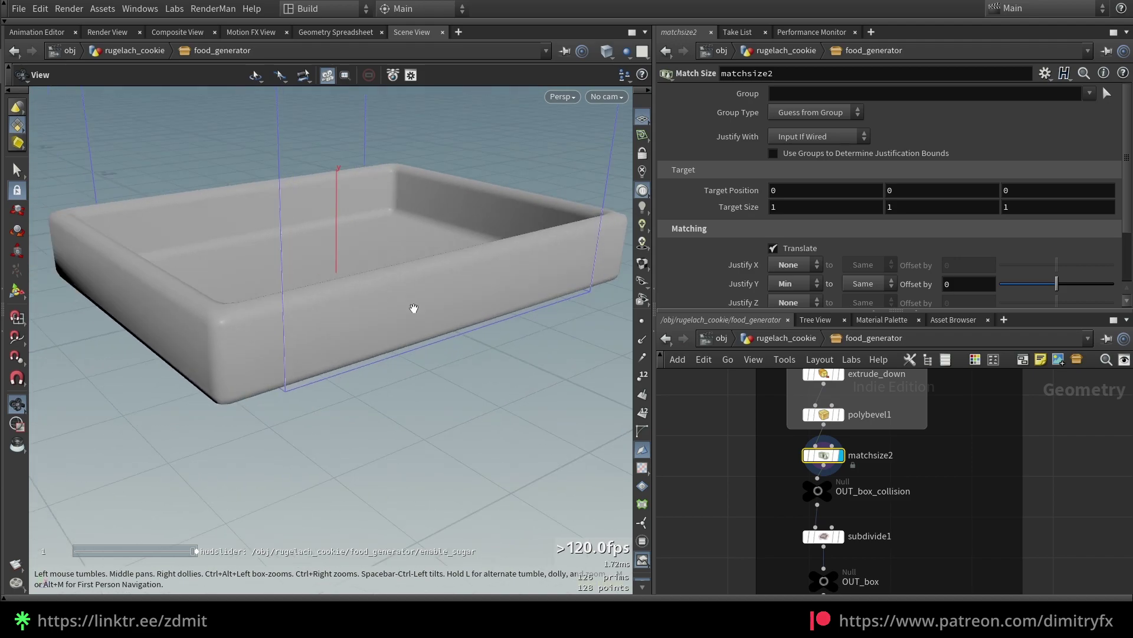
- Display the OUT_box_collision null and inspect the collision box with its wireframe overlaid on the shading
{"action": "left_click_drag", "start_coordinate": [760, 526], "coordinate": [874, 492]}
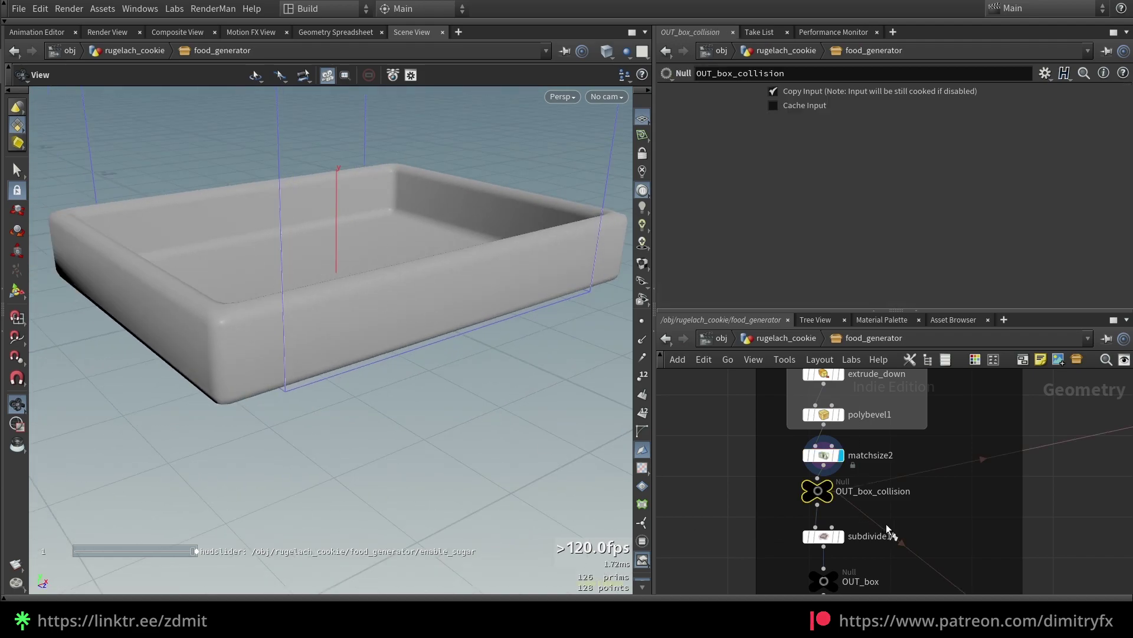
{"action": "key", "text": "r"}
{"action": "middle_click_drag", "start_coordinate": [942, 519], "coordinate": [947, 473]}
{"action": "key", "text": "Down"}
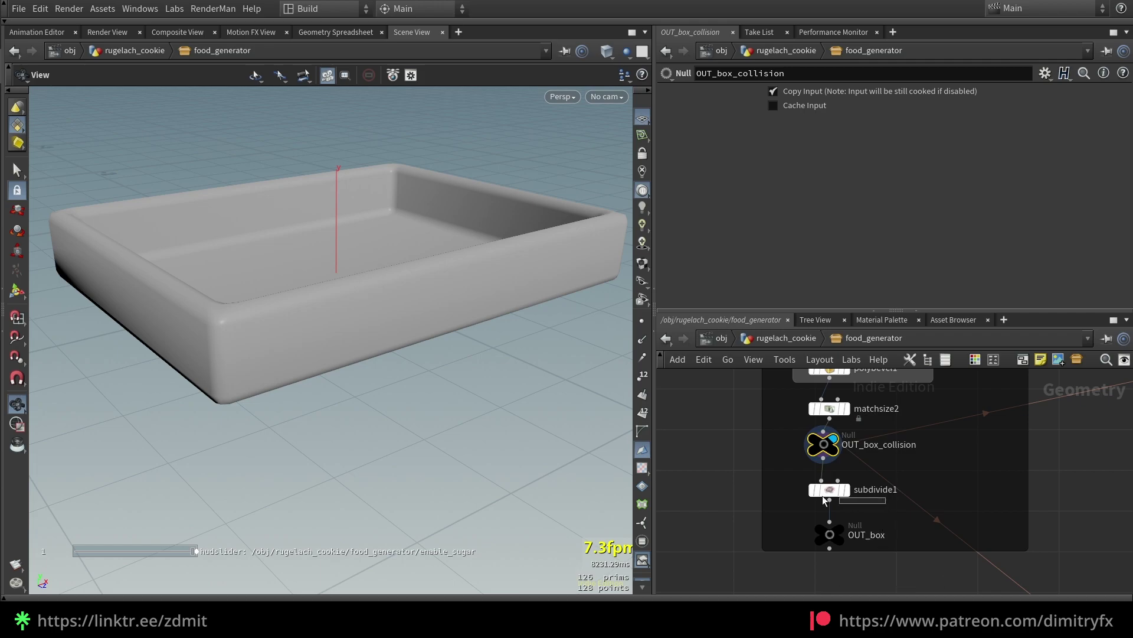
{"action": "left_click_drag", "start_coordinate": [291, 295], "coordinate": [296, 333]}
{"action": "key", "text": "shift+w"}
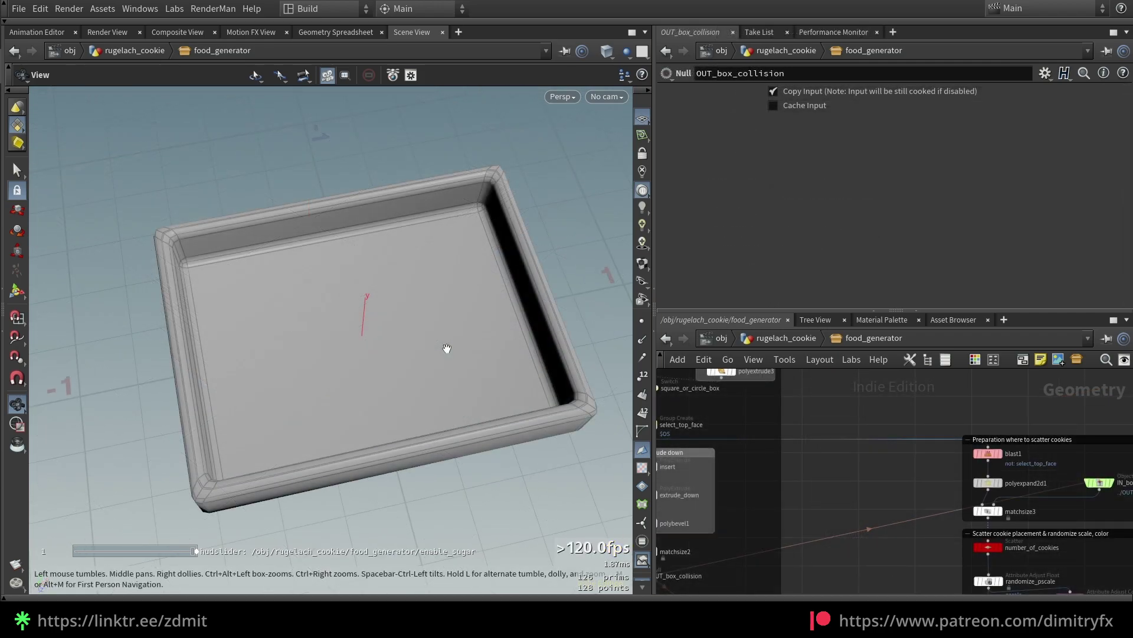
{"action": "left_click_drag", "start_coordinate": [448, 349], "coordinate": [407, 288]}
{"action": "left_click_drag", "start_coordinate": [418, 443], "coordinate": [436, 221]}
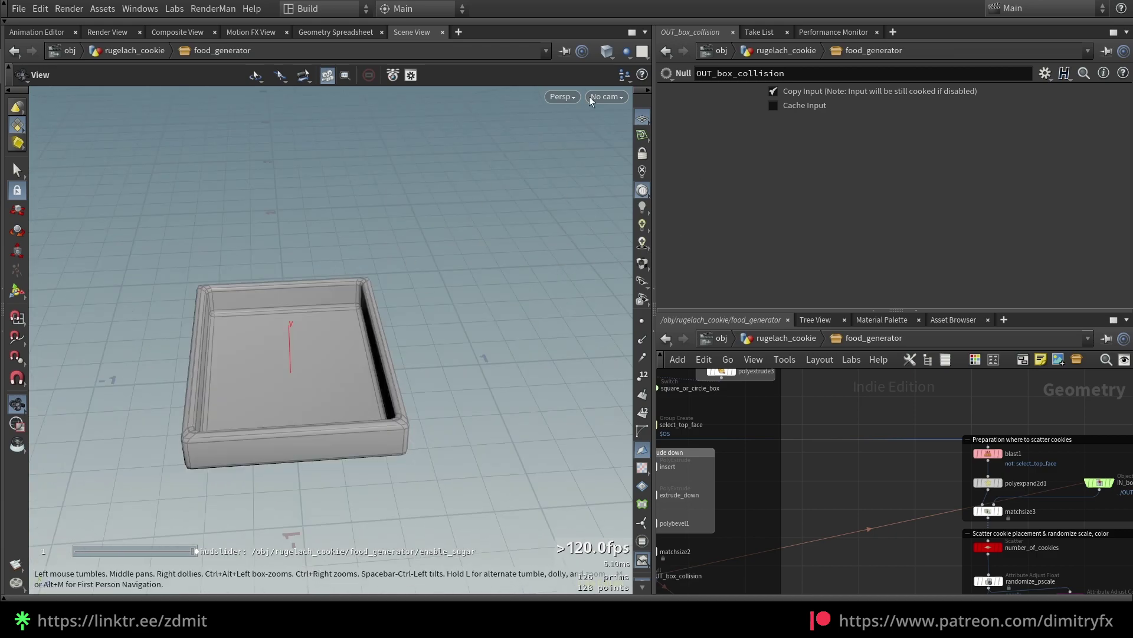
- Display select_top_face again, inspect the grouped top face, and follow its output toward the scatter preparation nodes
{"action": "left_click_drag", "start_coordinate": [340, 291], "coordinate": [245, 321]}
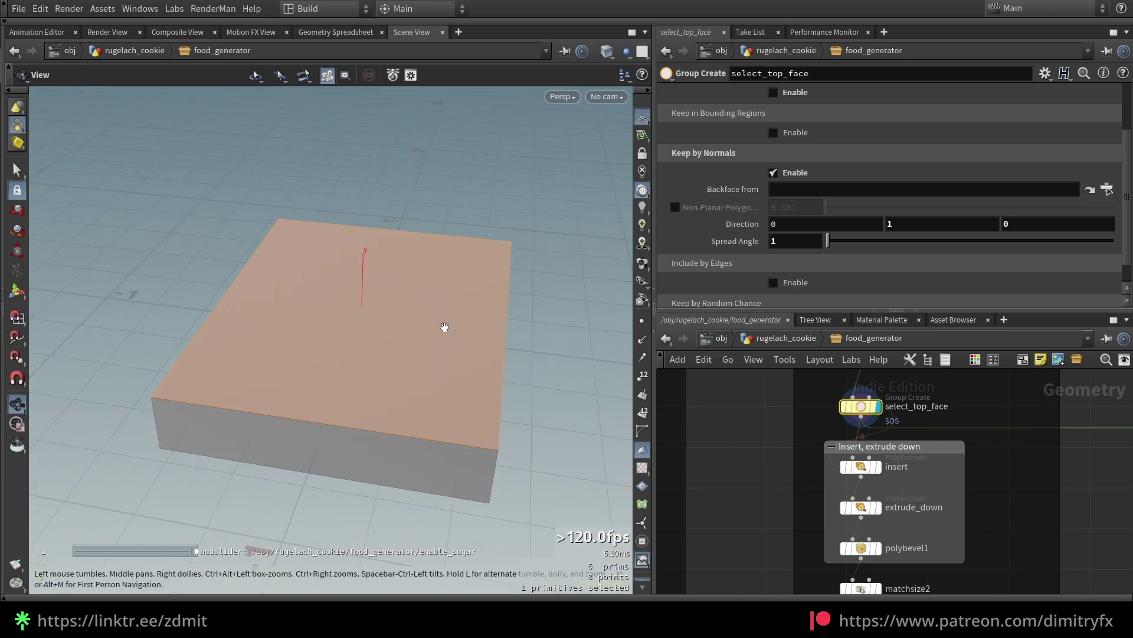
{"action": "scroll", "coordinate": [1029, 443], "scroll_direction": "down", "scroll_amount": 4}
{"action": "middle_click_drag", "start_coordinate": [1029, 443], "coordinate": [797, 452]}
{"action": "scroll", "coordinate": [724, 445], "scroll_direction": "up", "scroll_amount": 5}
{"action": "middle_click_drag", "start_coordinate": [724, 445], "coordinate": [809, 431]}
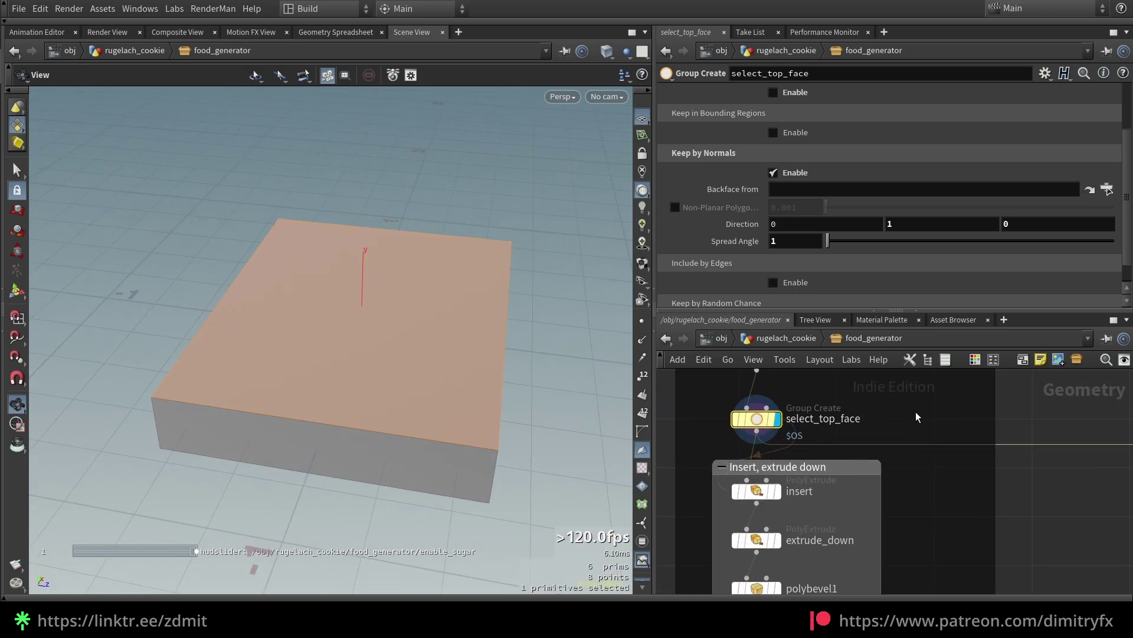
- Display blast1 in the scatter preparation group and examine its select_top_face group and Delete Non Selected option
{"action": "scroll", "coordinate": [918, 417], "scroll_direction": "down", "scroll_amount": 2}
{"action": "left_click", "coordinate": [914, 477]}
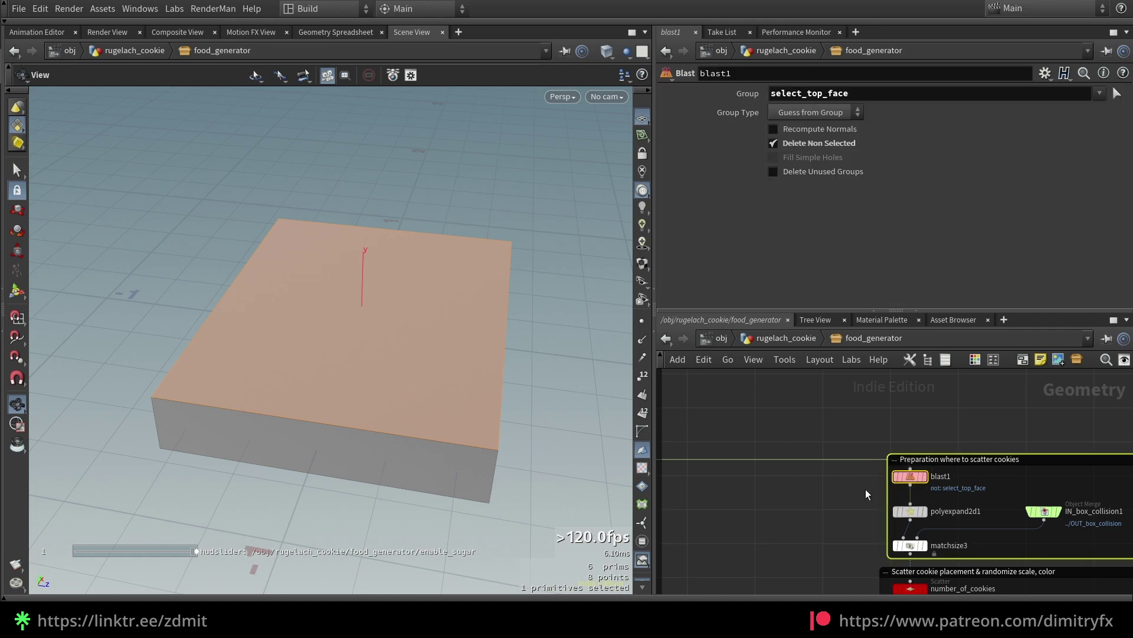
{"action": "key", "text": "r"}
{"action": "left_click_drag", "start_coordinate": [413, 381], "coordinate": [501, 377]}
{"action": "middle_click_drag", "start_coordinate": [868, 519], "coordinate": [811, 506]}
{"action": "scroll", "coordinate": [810, 507], "scroll_direction": "up", "scroll_amount": 3}
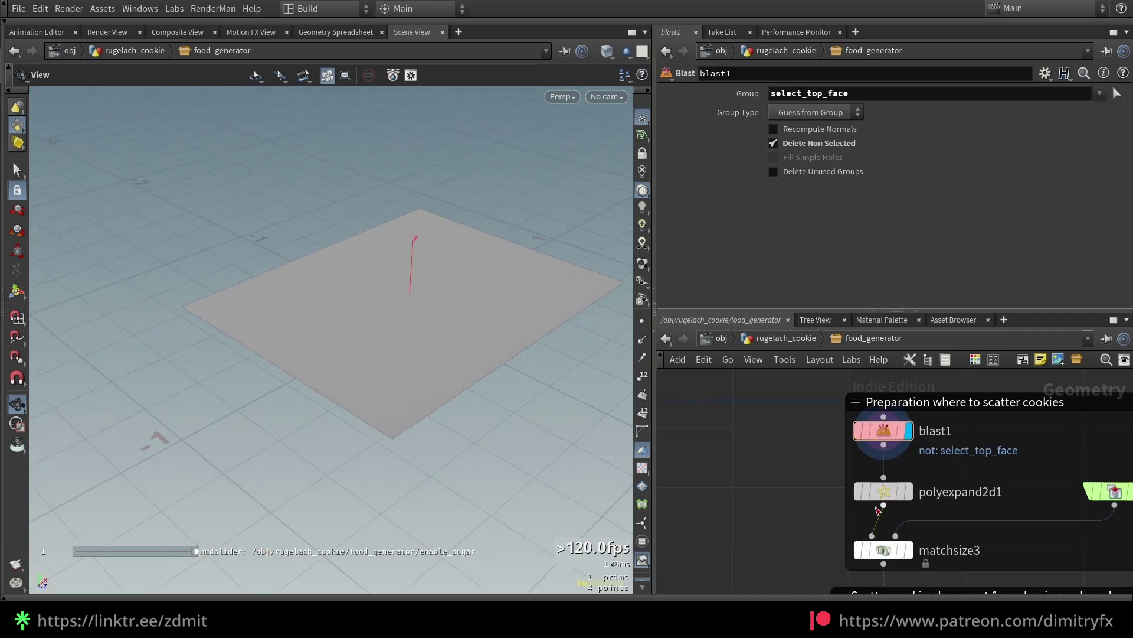
- Display polyexpand2d1, examine its Offset and Output Inside settings, and compare the shrunken face with blast1's output
{"action": "left_click", "coordinate": [875, 489]}
{"action": "key", "text": "r"}
{"action": "left_click", "coordinate": [801, 199]}
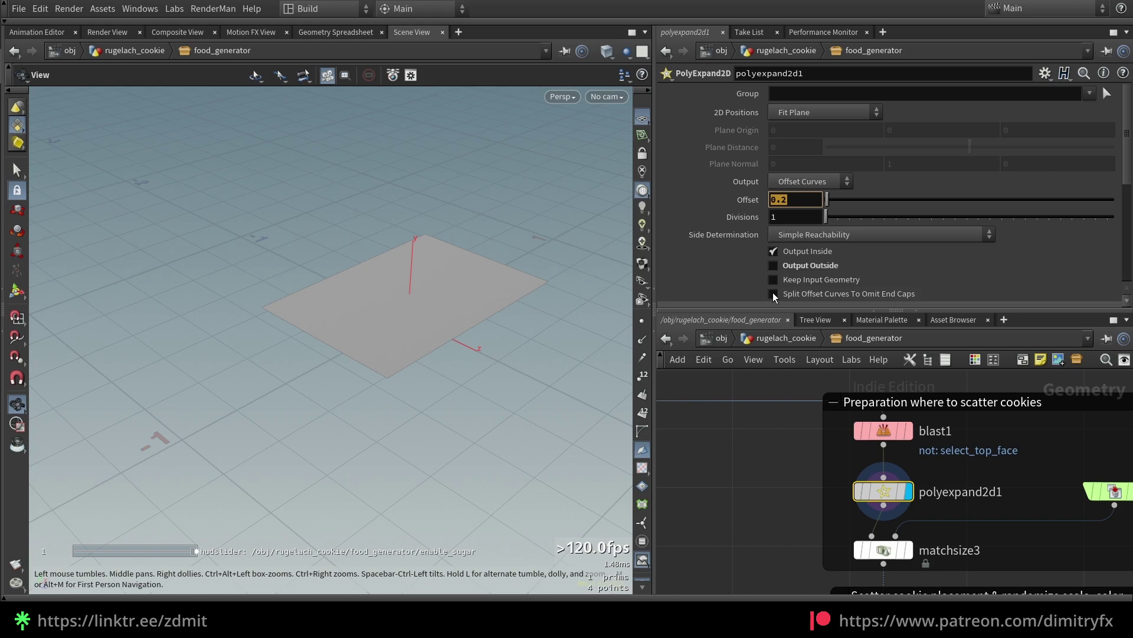
{"action": "left_click_drag", "start_coordinate": [818, 409], "coordinate": [915, 436]}
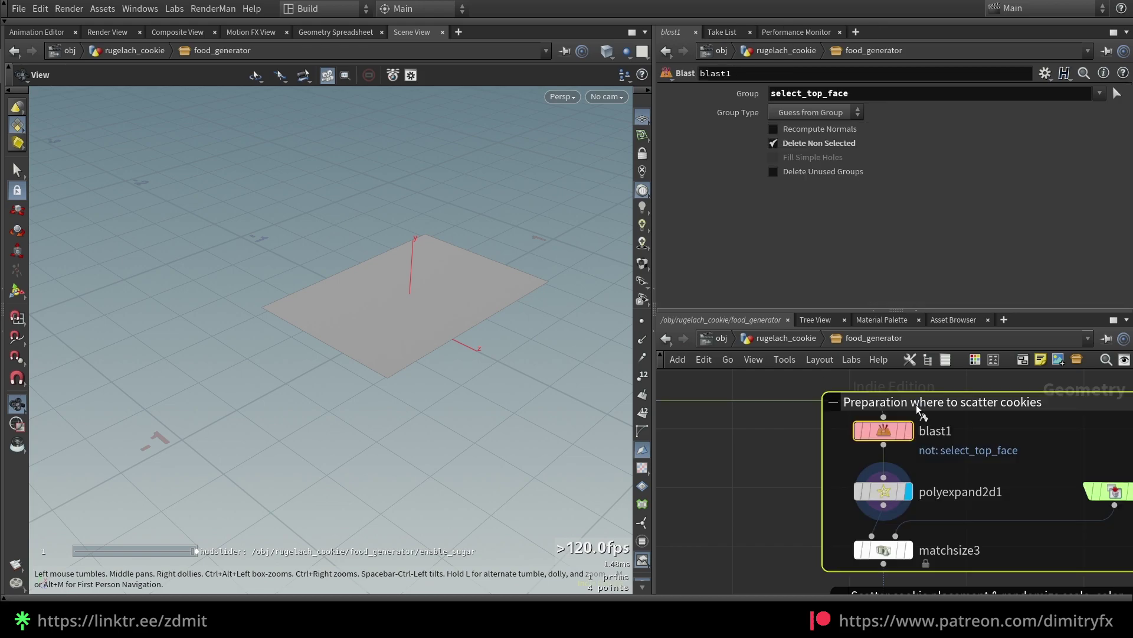
{"action": "key", "text": "e"}
{"action": "left_click", "coordinate": [881, 490]}
{"action": "left_click_drag", "start_coordinate": [562, 268], "coordinate": [527, 318]}
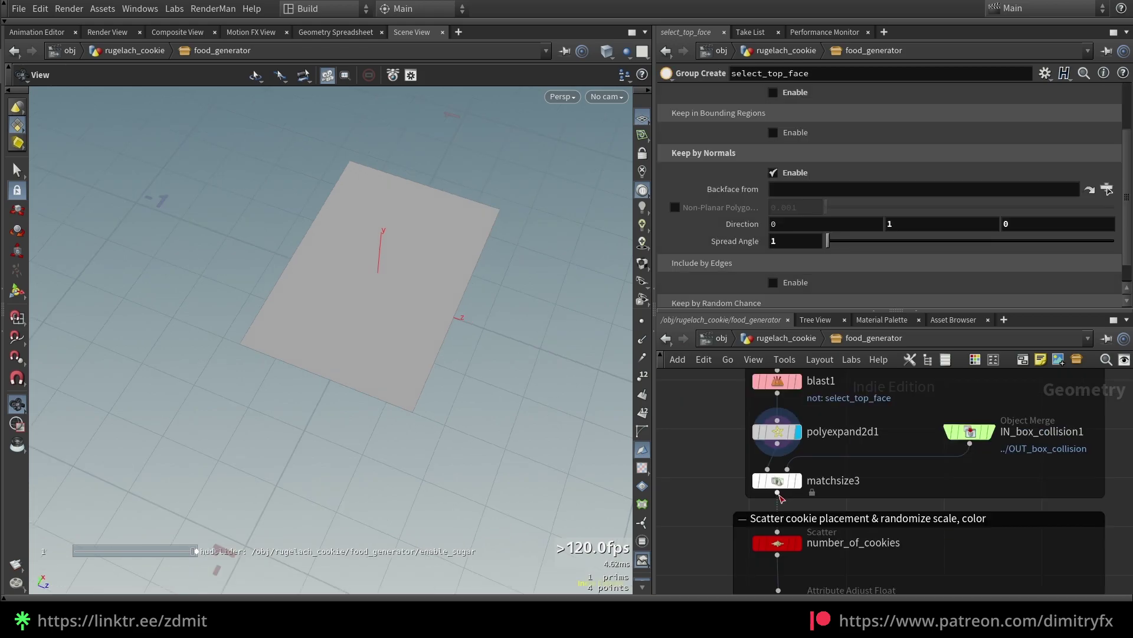
- Display matchsize3, check the IN_box_collision1 object merge, and trace it back to the OUT_box_collision null
{"action": "left_click", "coordinate": [819, 485]}
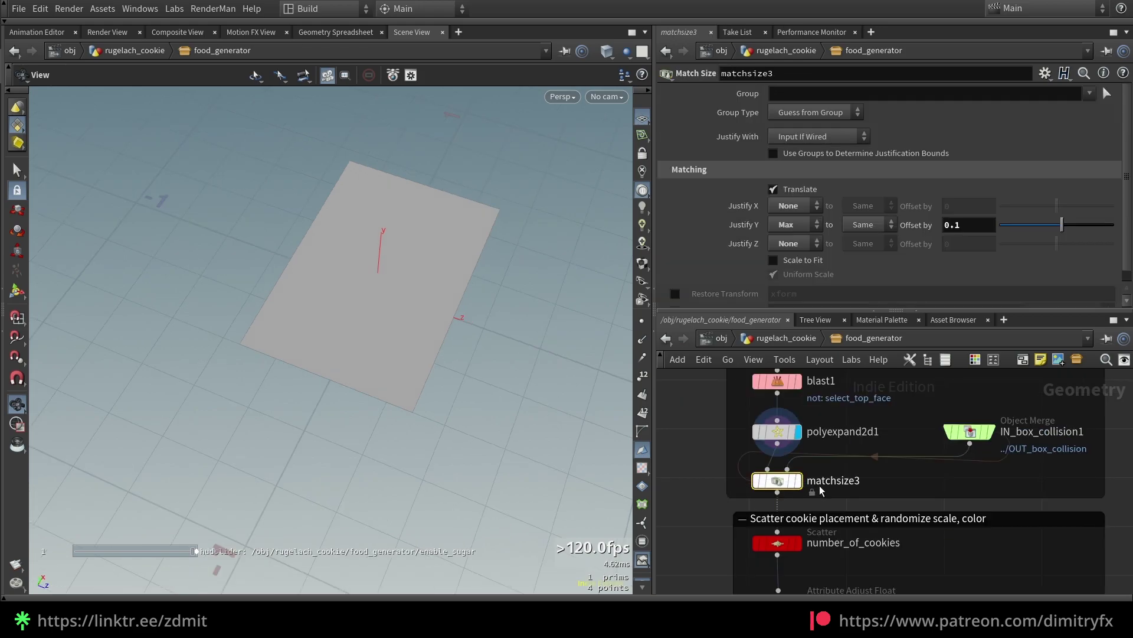
{"action": "key", "text": "r"}
{"action": "left_click_drag", "start_coordinate": [1011, 449], "coordinate": [983, 434]}
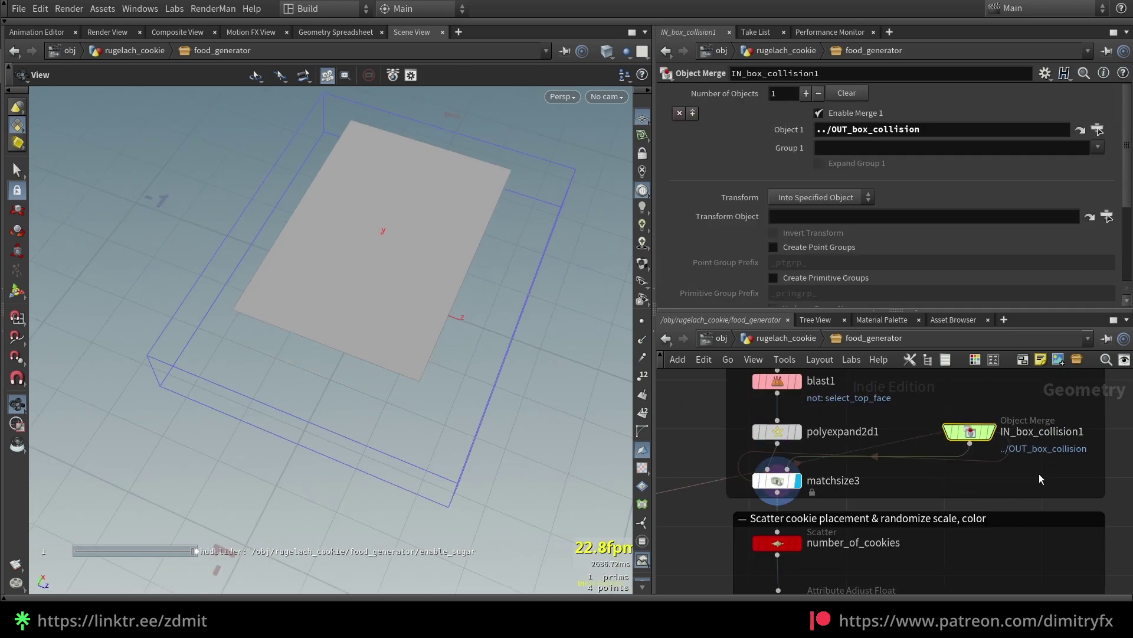
{"action": "scroll", "coordinate": [1039, 469], "scroll_direction": "down", "scroll_amount": 3}
{"action": "middle_click_drag", "start_coordinate": [785, 495], "coordinate": [1020, 498]}
{"action": "scroll", "coordinate": [850, 523], "scroll_direction": "up", "scroll_amount": 3}
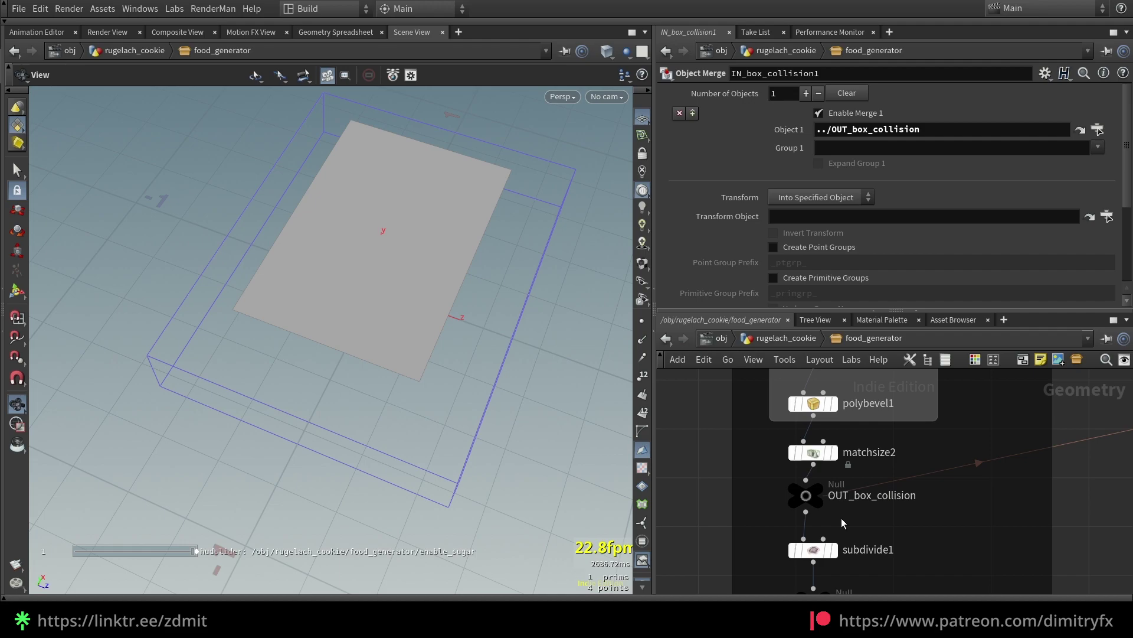
{"action": "left_click_drag", "start_coordinate": [861, 520], "coordinate": [803, 490]}
{"action": "scroll", "coordinate": [923, 476], "scroll_direction": "down", "scroll_amount": 3}
{"action": "middle_click_drag", "start_coordinate": [923, 476], "coordinate": [736, 529]}
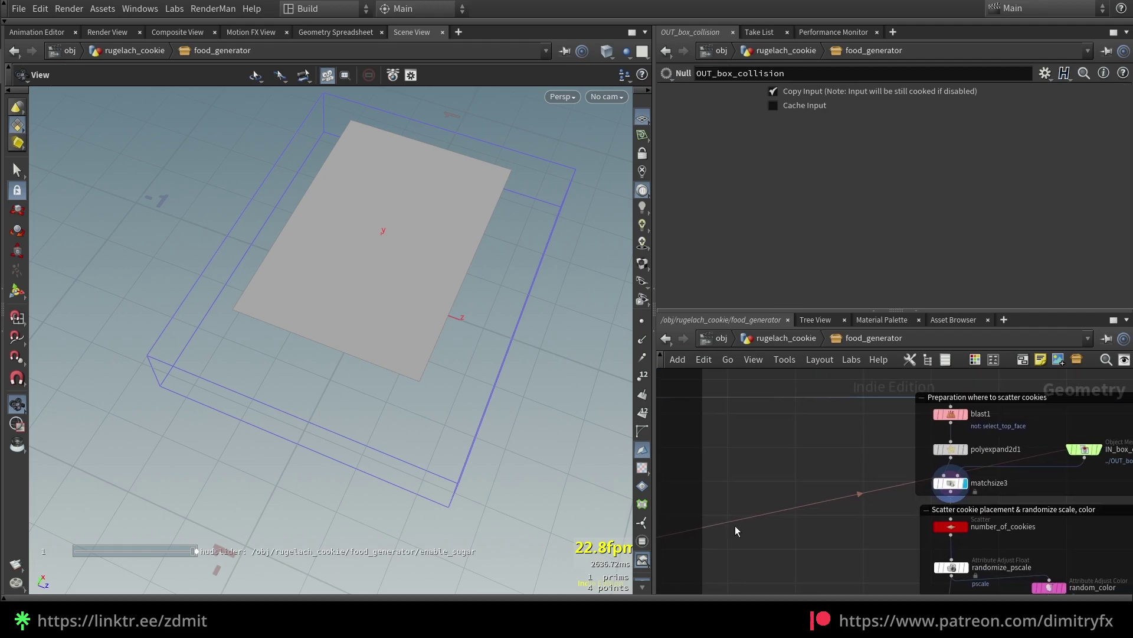
- Return to matchsize3 and examine its matching settings and the second input for the bounding box
{"action": "scroll", "coordinate": [914, 500], "scroll_direction": "up", "scroll_amount": 3}
{"action": "middle_click_drag", "start_coordinate": [914, 500], "coordinate": [857, 506]}
{"action": "left_click_drag", "start_coordinate": [856, 506], "coordinate": [939, 473]}
{"action": "middle_click_drag", "start_coordinate": [1125, 475], "coordinate": [1053, 465]}
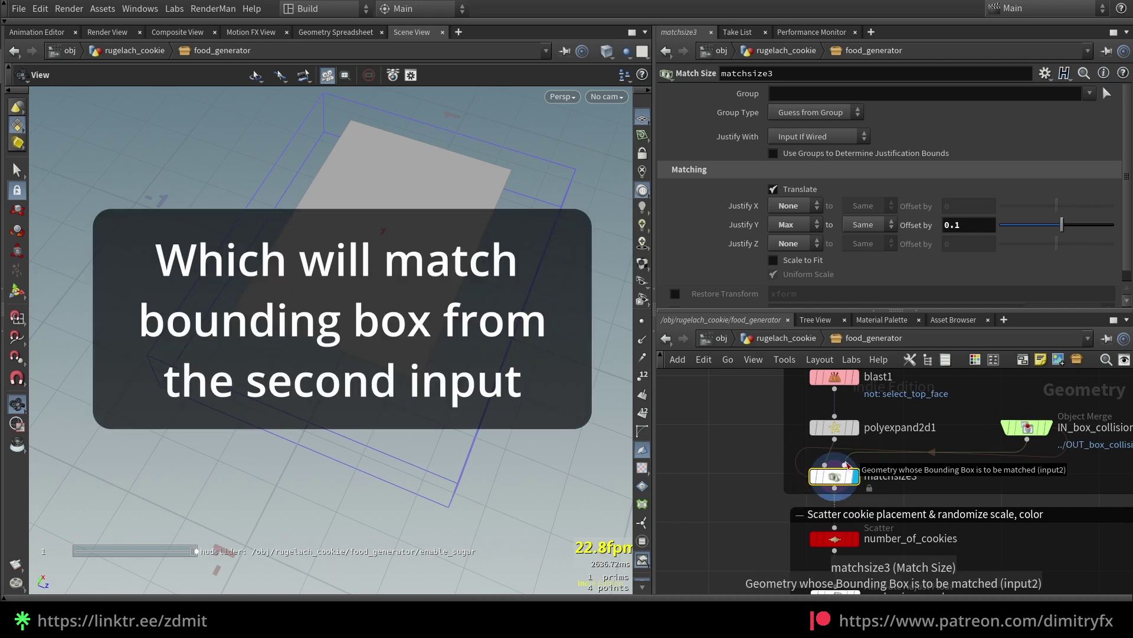
- Set matchsize3's Justify Y to Center with an offset of 0, and display IN_box_collision1 for comparison
{"action": "left_click", "coordinate": [853, 427]}
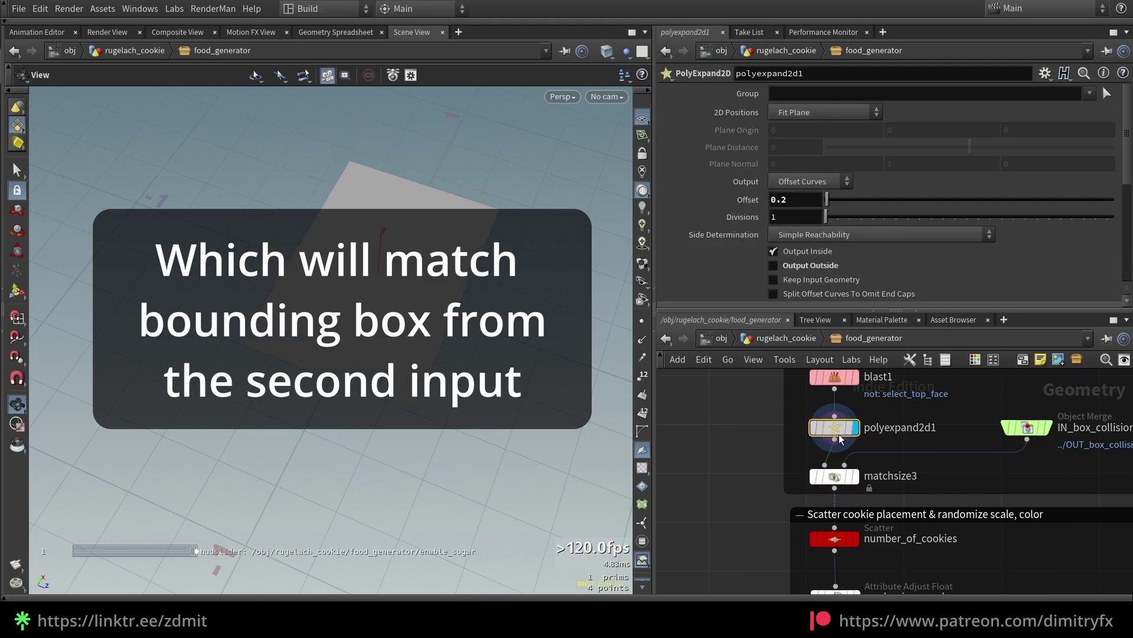
{"action": "left_click", "coordinate": [854, 476]}
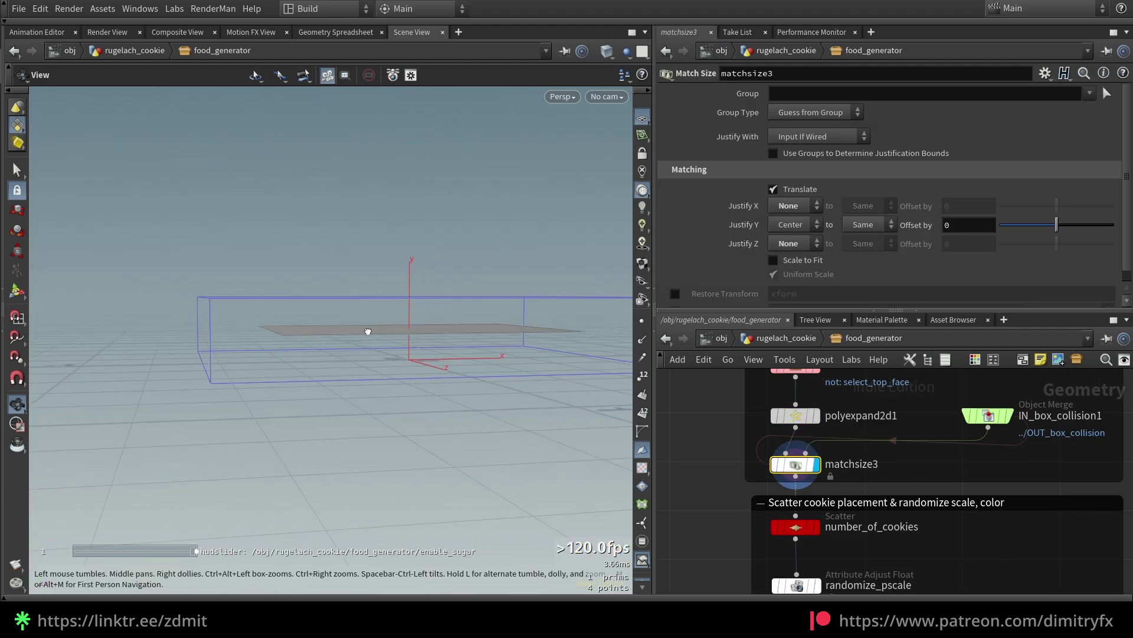
{"action": "left_click_drag", "start_coordinate": [376, 334], "coordinate": [310, 340]}
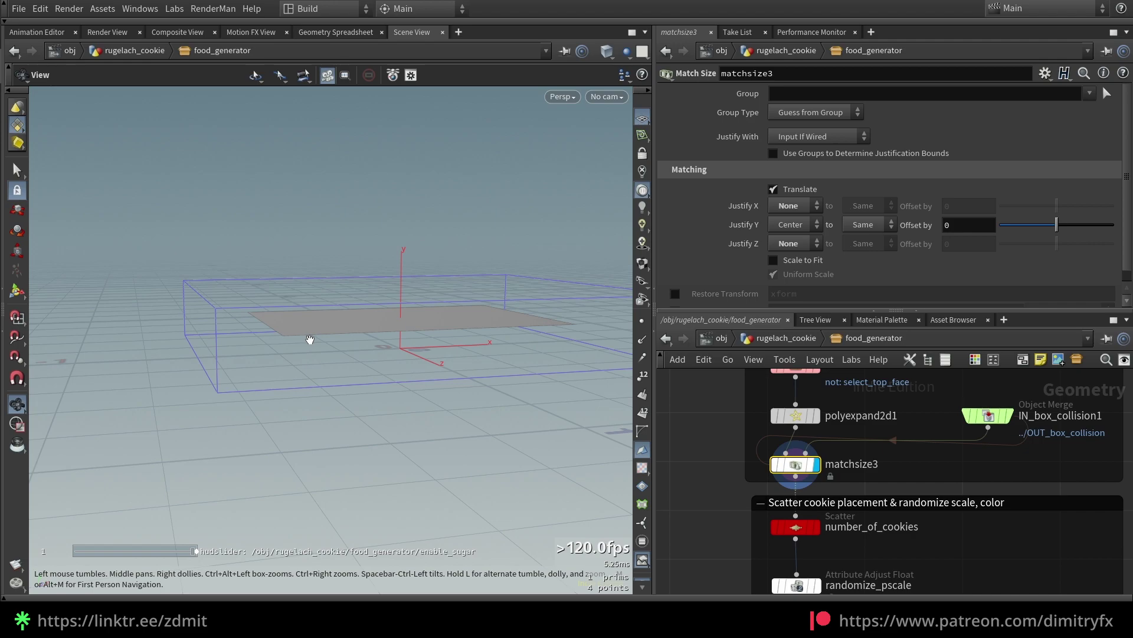
{"action": "left_click", "coordinate": [1008, 416]}
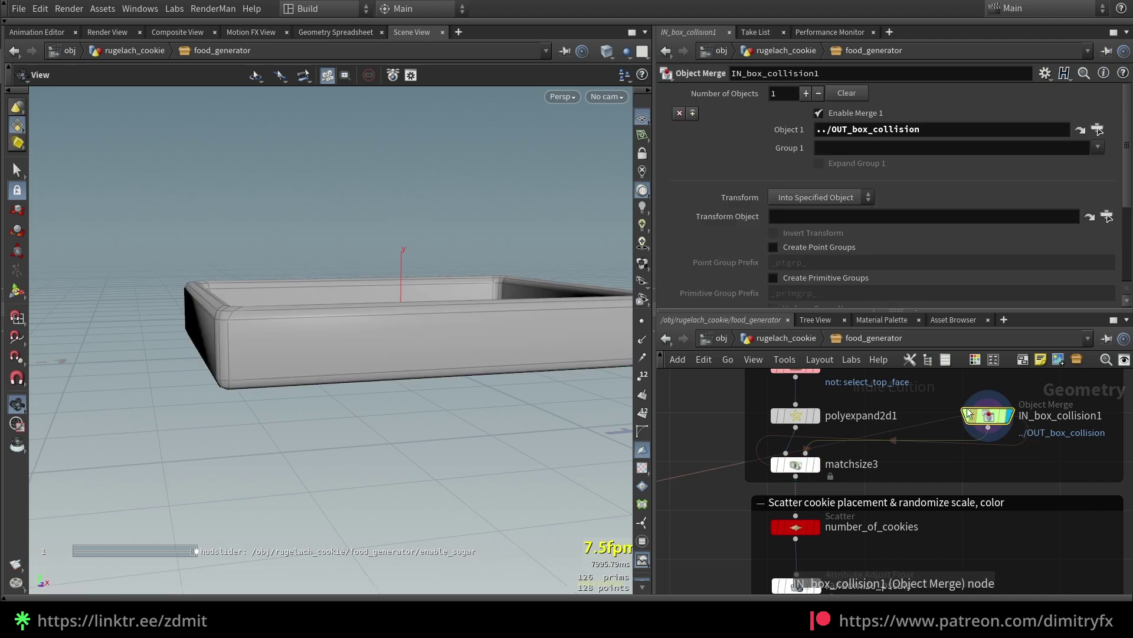
- Display matchsize3 and set its Justify Y to Max with an offset of 0.1
{"action": "left_click", "coordinate": [816, 464]}
{"action": "left_click", "coordinate": [791, 225]}
{"action": "left_click", "coordinate": [797, 287]}
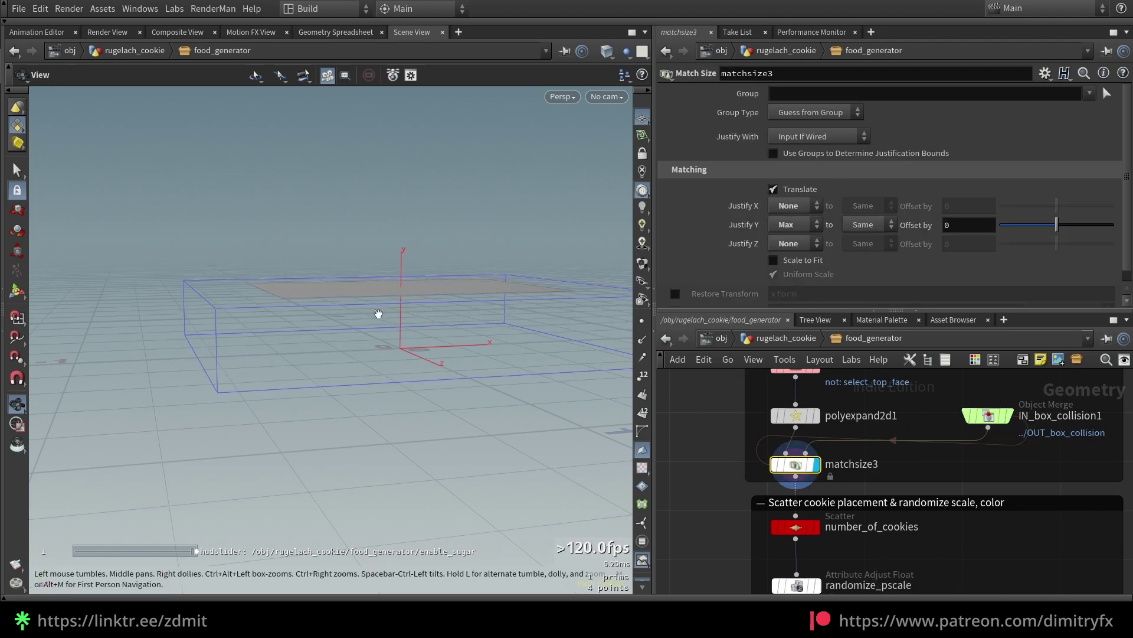
{"action": "left_click_drag", "start_coordinate": [380, 316], "coordinate": [161, 304]}
{"action": "left_click", "coordinate": [966, 222]}
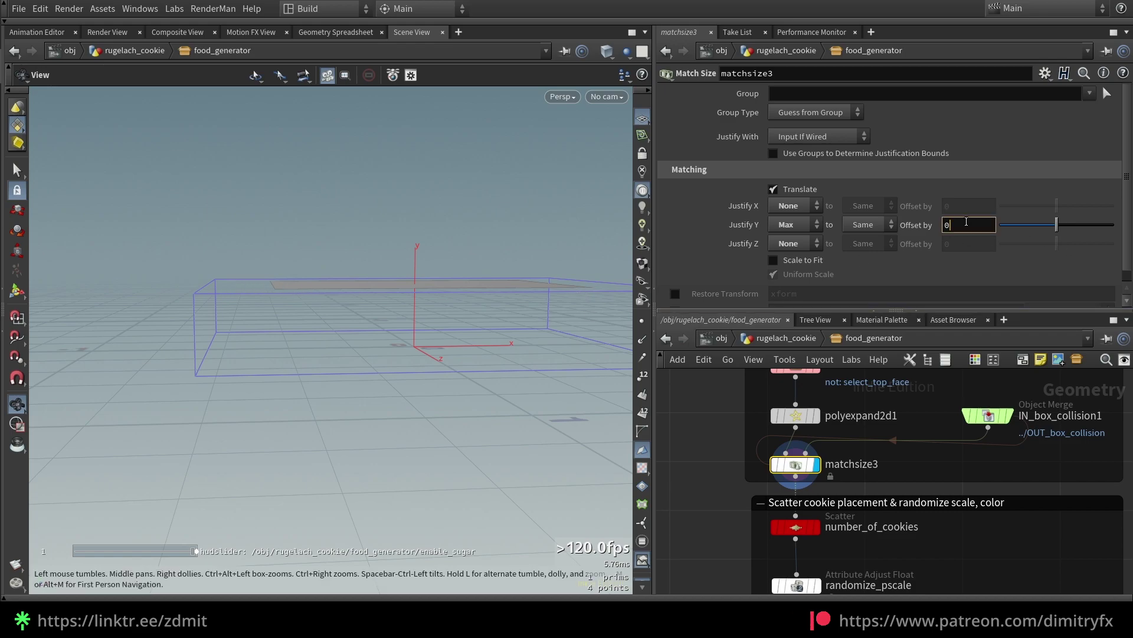
{"action": "type", "text": ".1"}
{"action": "key", "text": "Return"}
{"action": "left_click_drag", "start_coordinate": [405, 256], "coordinate": [444, 237]}
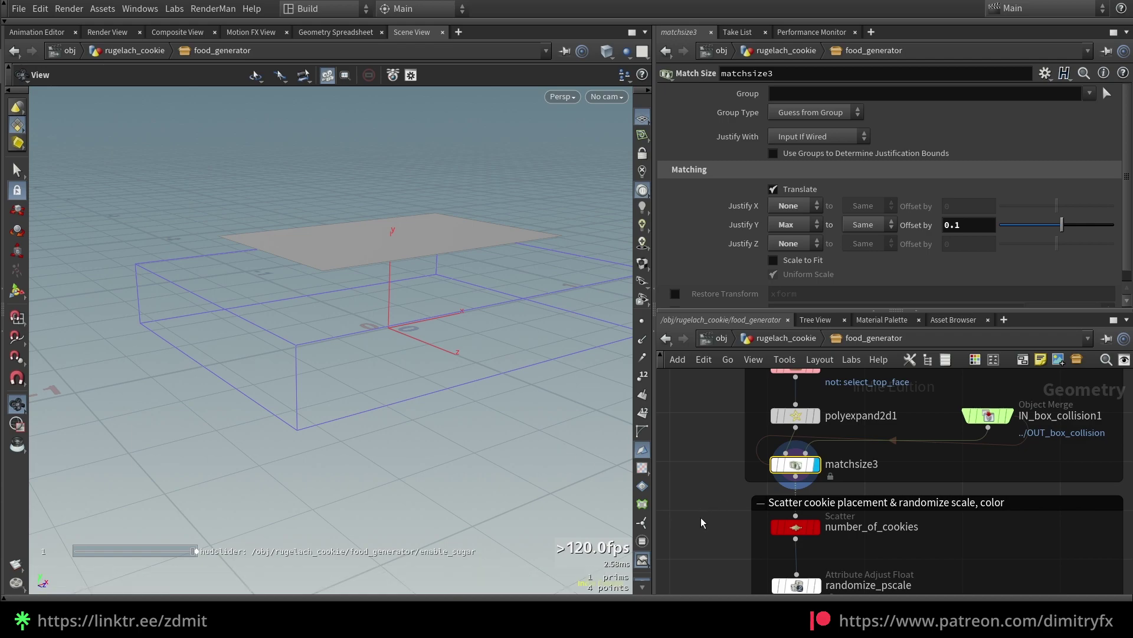
- Display the number_of_cookies scatter node and examine its Force Total Count, Global Seed and Relax Iterations settings
{"action": "middle_click_drag", "start_coordinate": [701, 517], "coordinate": [729, 480]}
{"action": "left_click_drag", "start_coordinate": [695, 481], "coordinate": [884, 510]}
{"action": "key", "text": "r"}
{"action": "left_click_drag", "start_coordinate": [387, 266], "coordinate": [412, 320]}
{"action": "left_click_drag", "start_coordinate": [828, 489], "coordinate": [829, 495]}
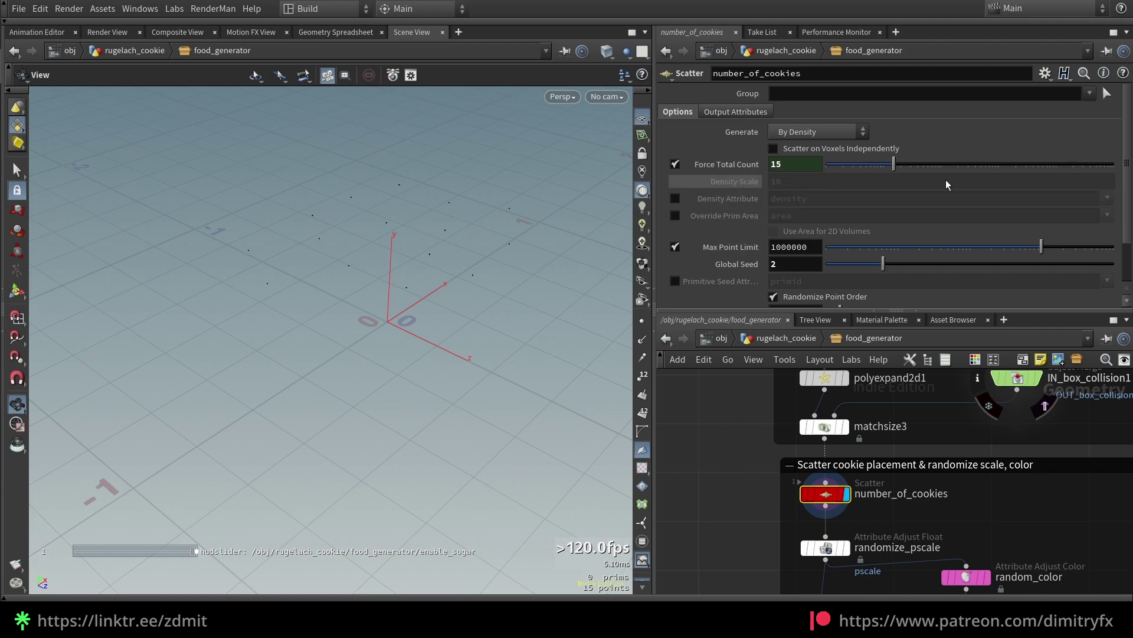
{"action": "scroll", "coordinate": [747, 280], "scroll_direction": "down", "scroll_amount": 3}
{"action": "left_click_drag", "start_coordinate": [885, 212], "coordinate": [879, 261]}
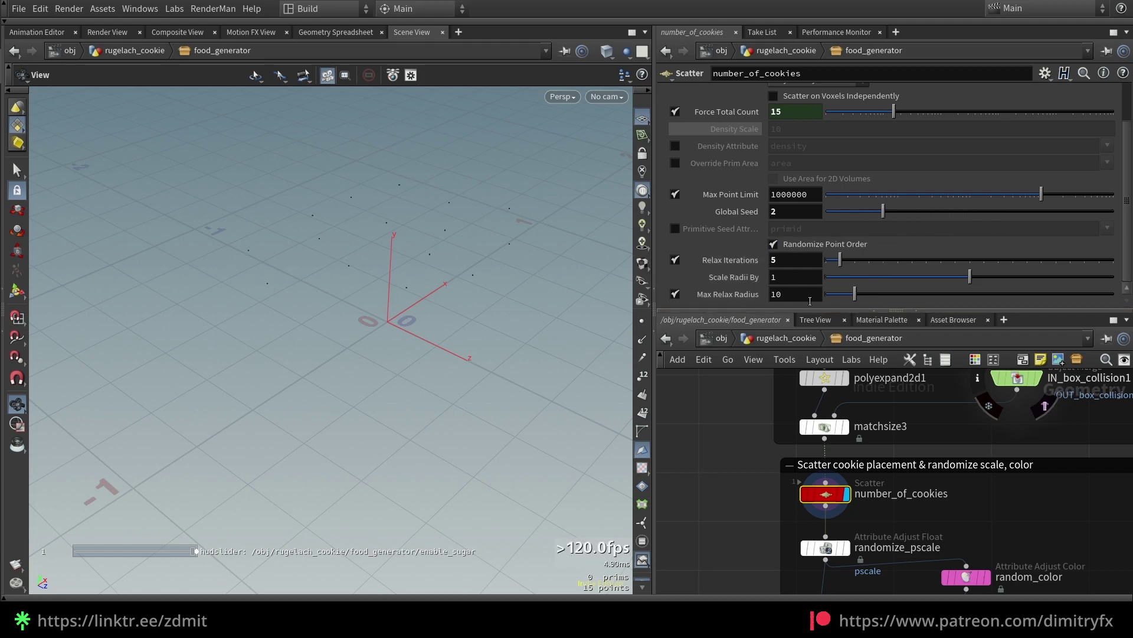
- Display randomize_pscale and compare its parameters with those of the attribrandomize1 Attribute Randomize node
{"action": "middle_click_drag", "start_coordinate": [767, 517], "coordinate": [770, 453]}
{"action": "left_click", "coordinate": [849, 484]}
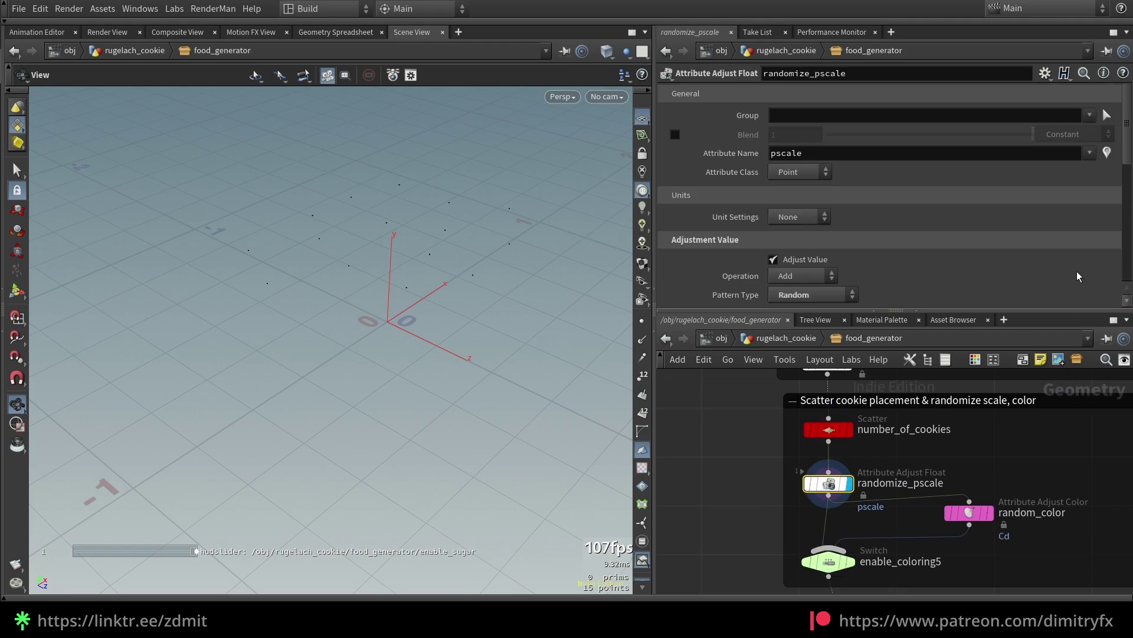
{"action": "scroll", "coordinate": [949, 175], "scroll_direction": "down", "scroll_amount": 3}
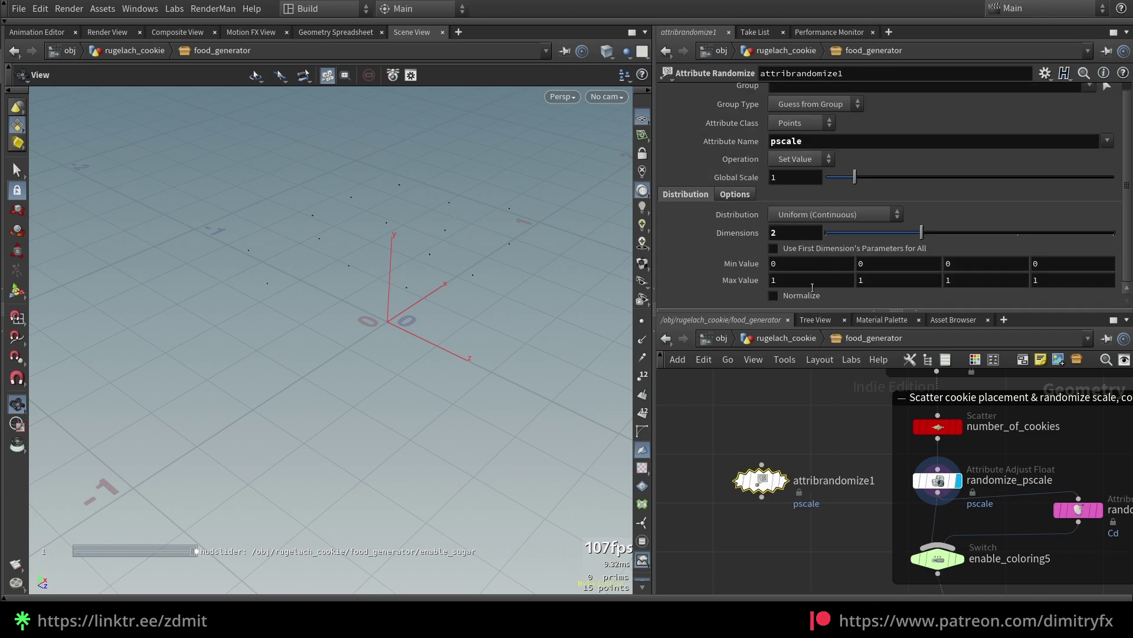
{"action": "left_click", "coordinate": [746, 194]}
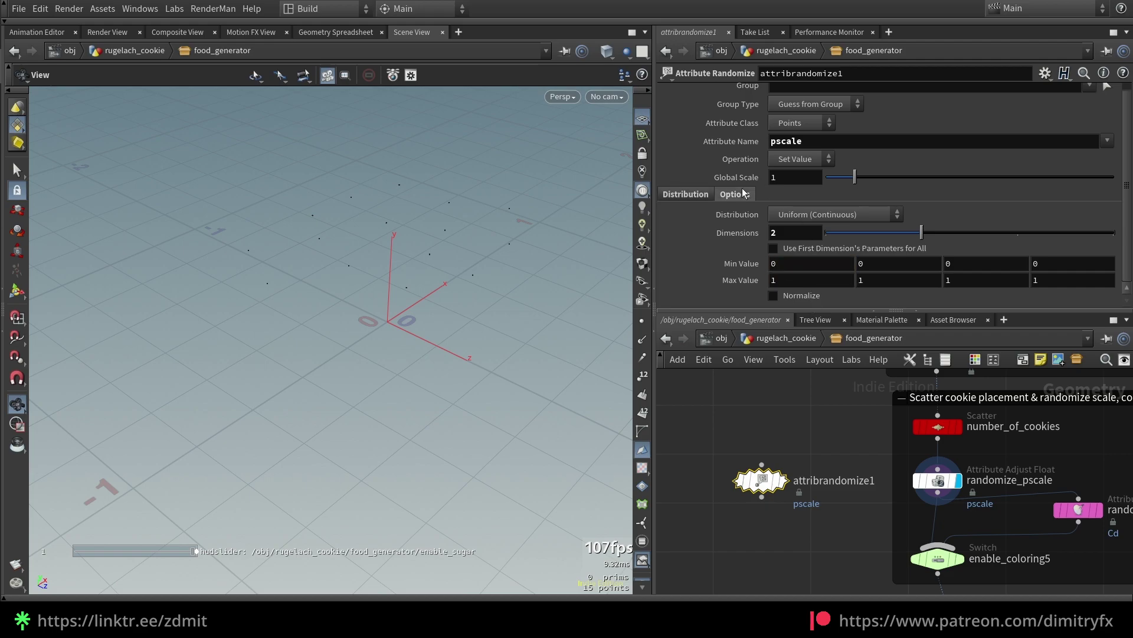
{"action": "left_click", "coordinate": [695, 196]}
{"action": "left_click", "coordinate": [951, 479]}
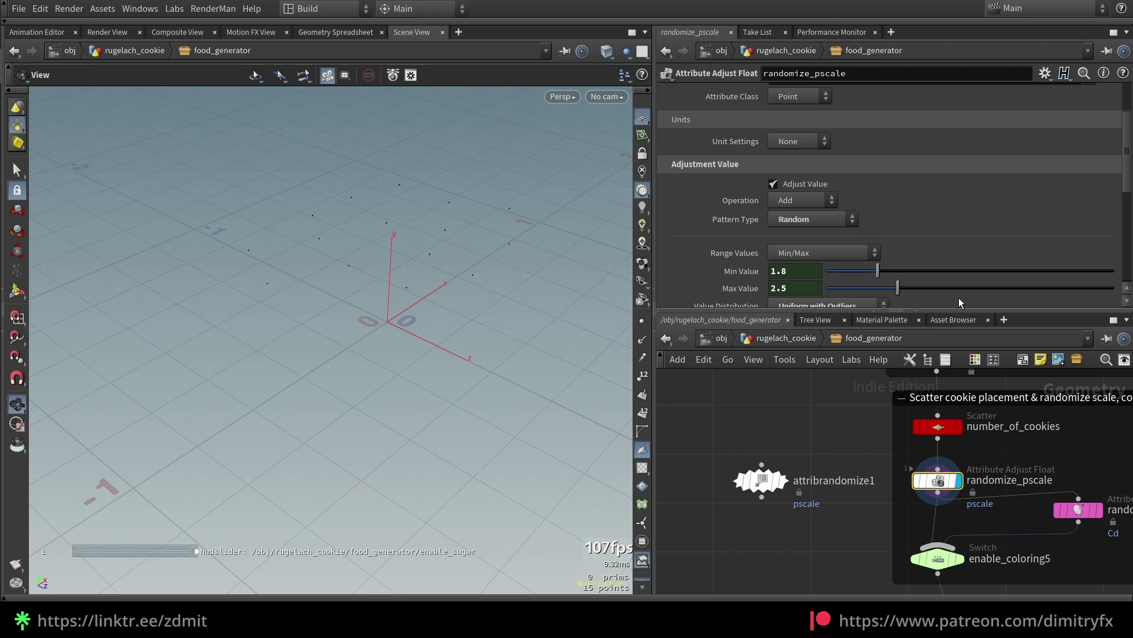
{"action": "scroll", "coordinate": [817, 537], "scroll_direction": "up", "scroll_amount": 3}
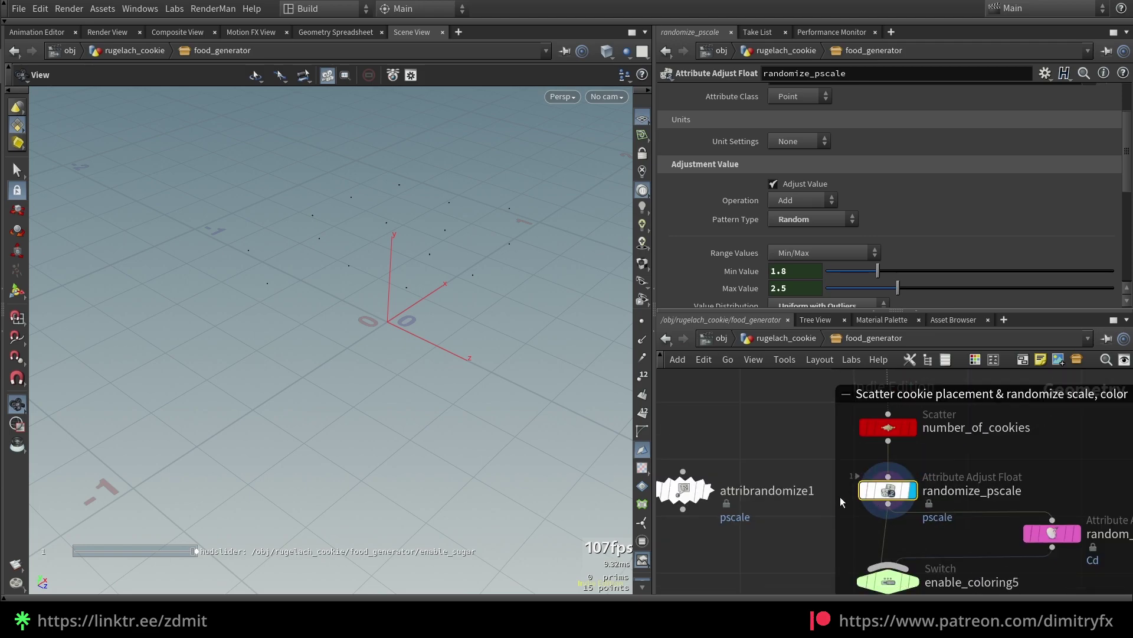
{"action": "scroll", "coordinate": [786, 514], "scroll_direction": "down", "scroll_amount": 2}
{"action": "middle_click_drag", "start_coordinate": [784, 514], "coordinate": [809, 517]}
{"action": "left_click", "coordinate": [720, 496]}
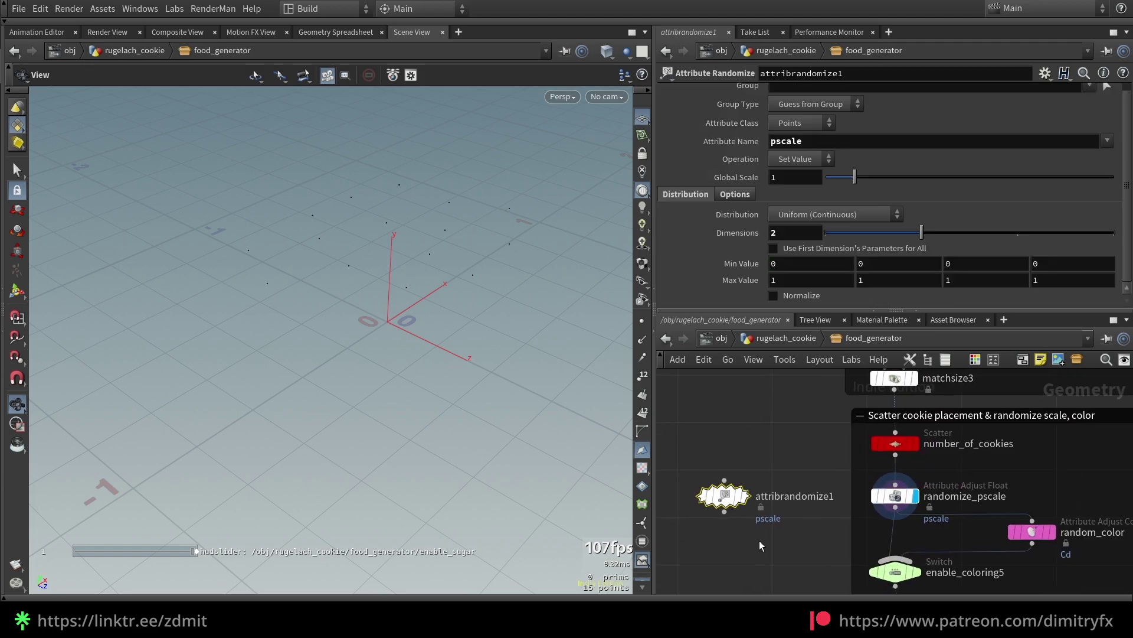
{"action": "left_click", "coordinate": [895, 496]}
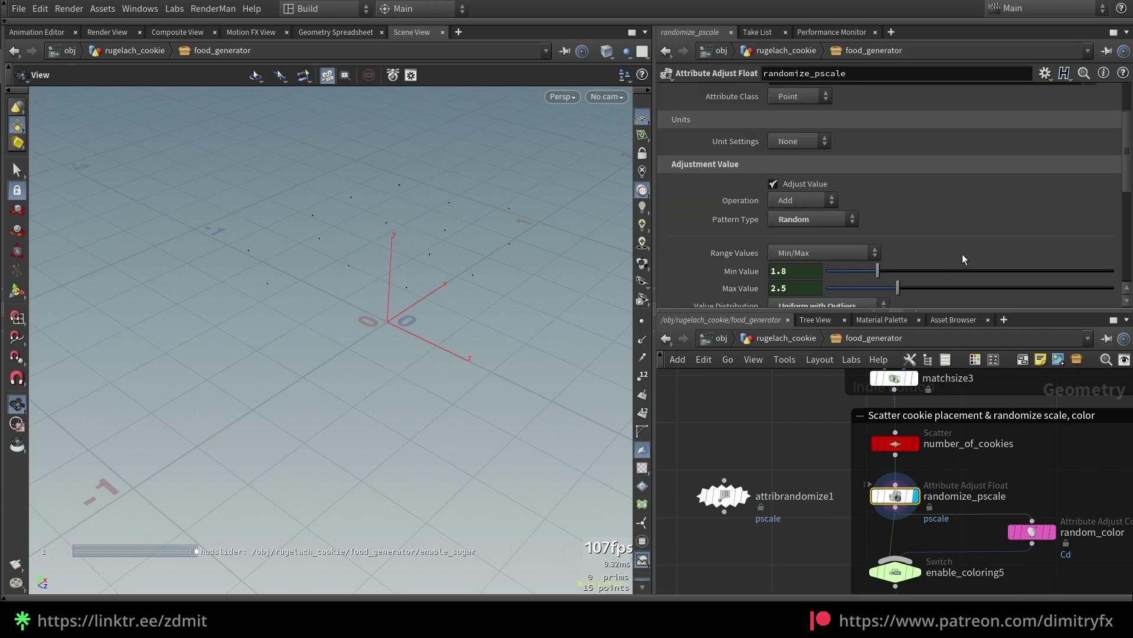
- Examine randomize_pscale's Range Values, Value Distribution and Pattern Type options, along with its outlier and seed settings
{"action": "scroll", "coordinate": [946, 193], "scroll_direction": "down", "scroll_amount": 2}
{"action": "left_click", "coordinate": [838, 214]}
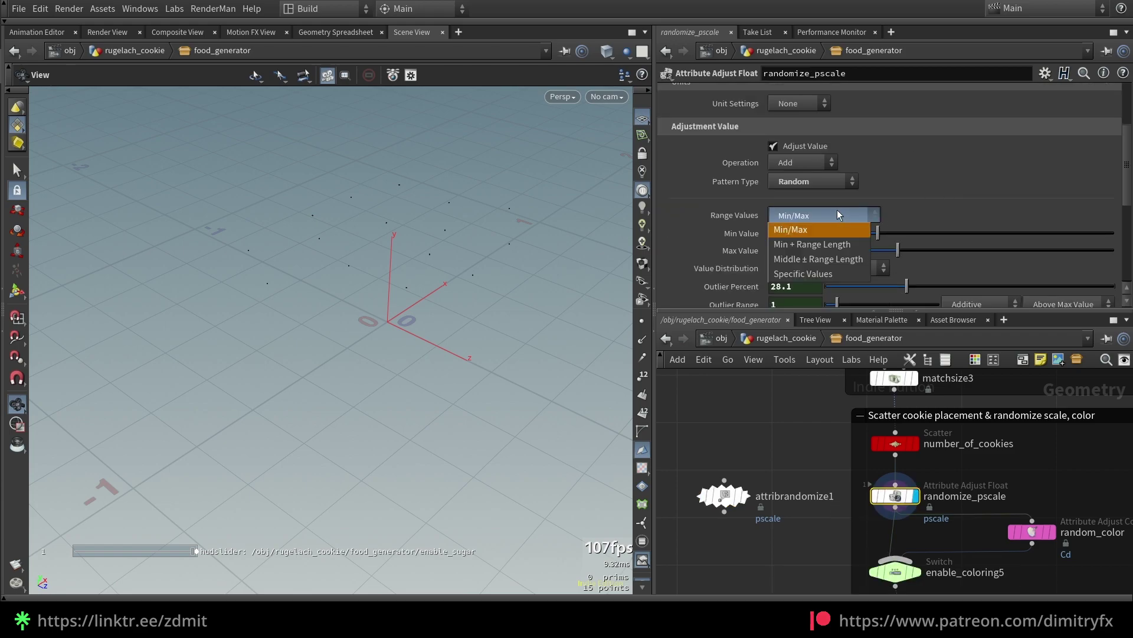
{"action": "left_click", "coordinate": [837, 213]}
{"action": "scroll", "coordinate": [890, 251], "scroll_direction": "down", "scroll_amount": 2}
{"action": "left_click", "coordinate": [826, 231]}
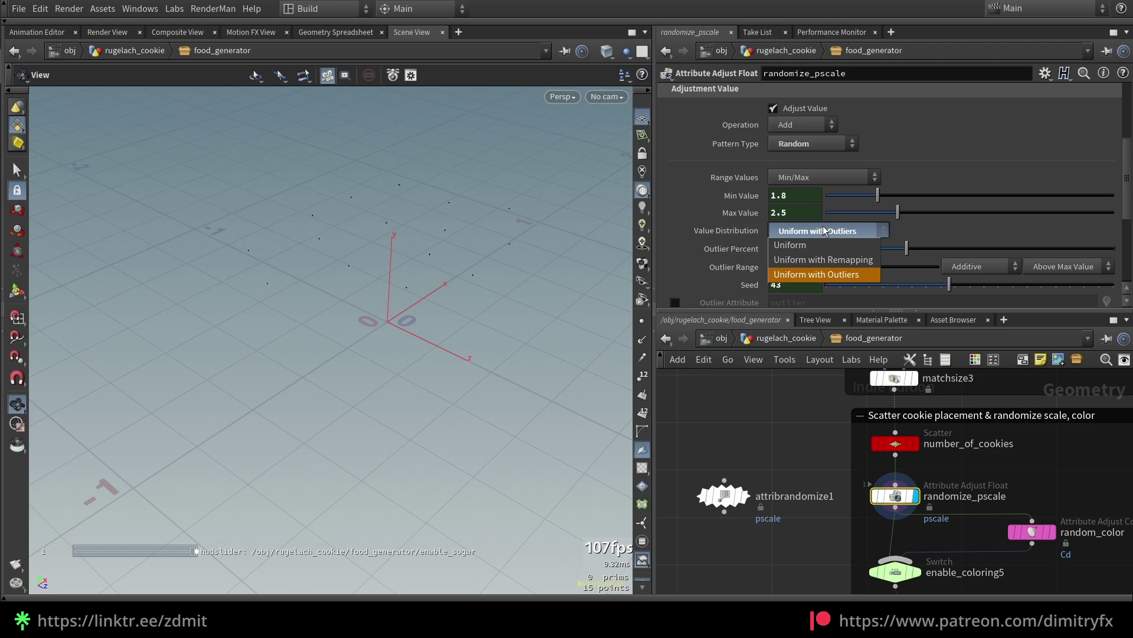
{"action": "left_click", "coordinate": [825, 231]}
{"action": "scroll", "coordinate": [909, 280], "scroll_direction": "down", "scroll_amount": 5}
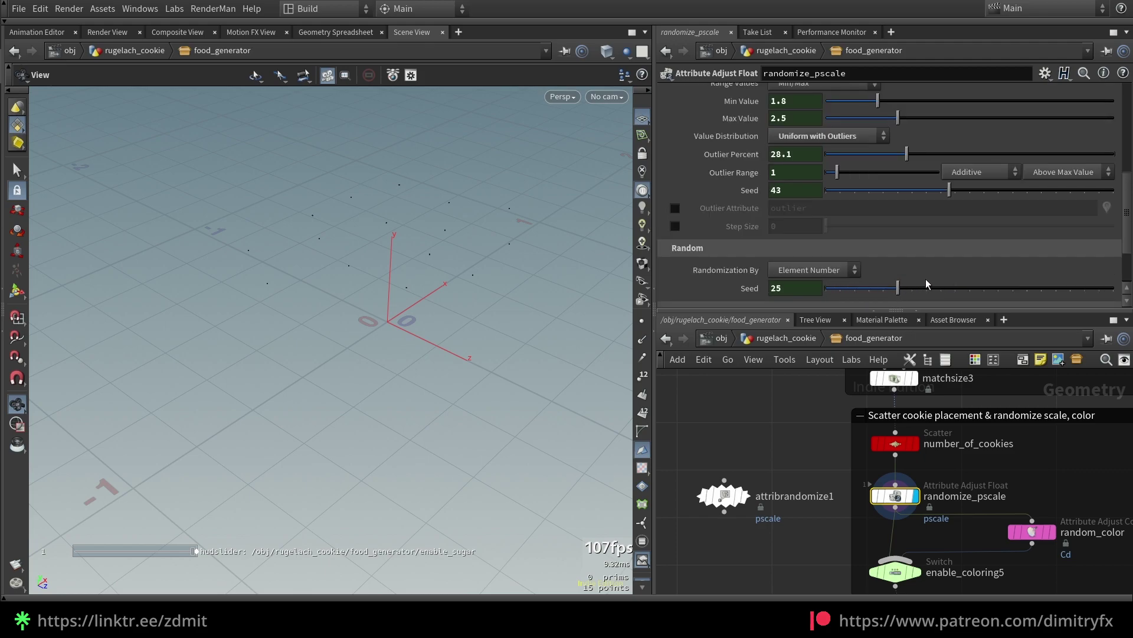
{"action": "scroll", "coordinate": [852, 268], "scroll_direction": "up", "scroll_amount": 10}
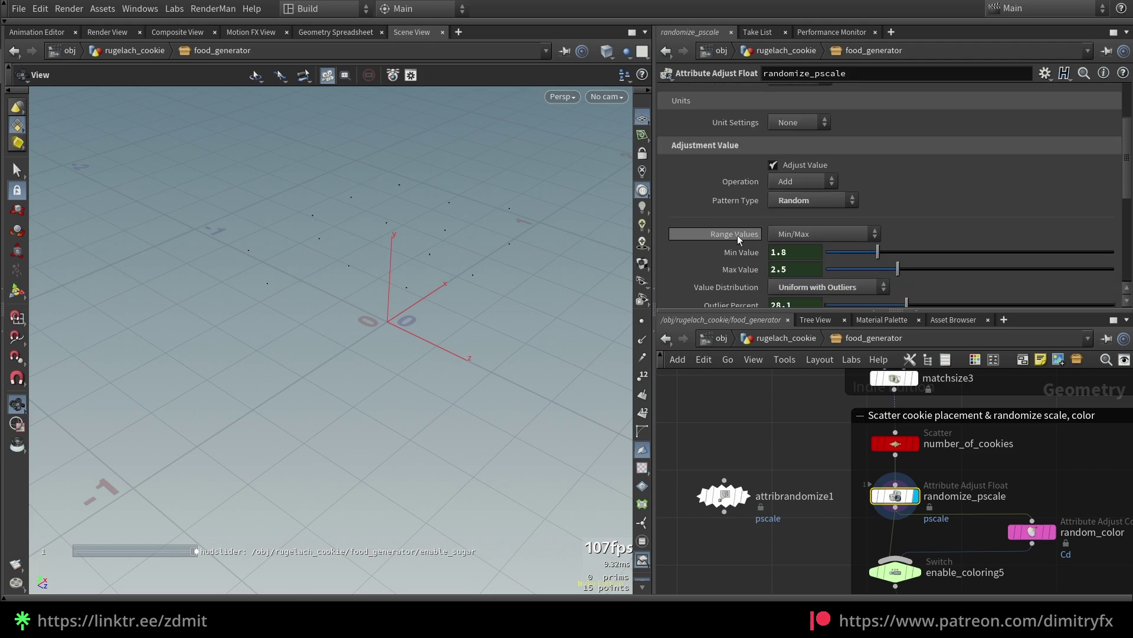
{"action": "left_click", "coordinate": [804, 239]}
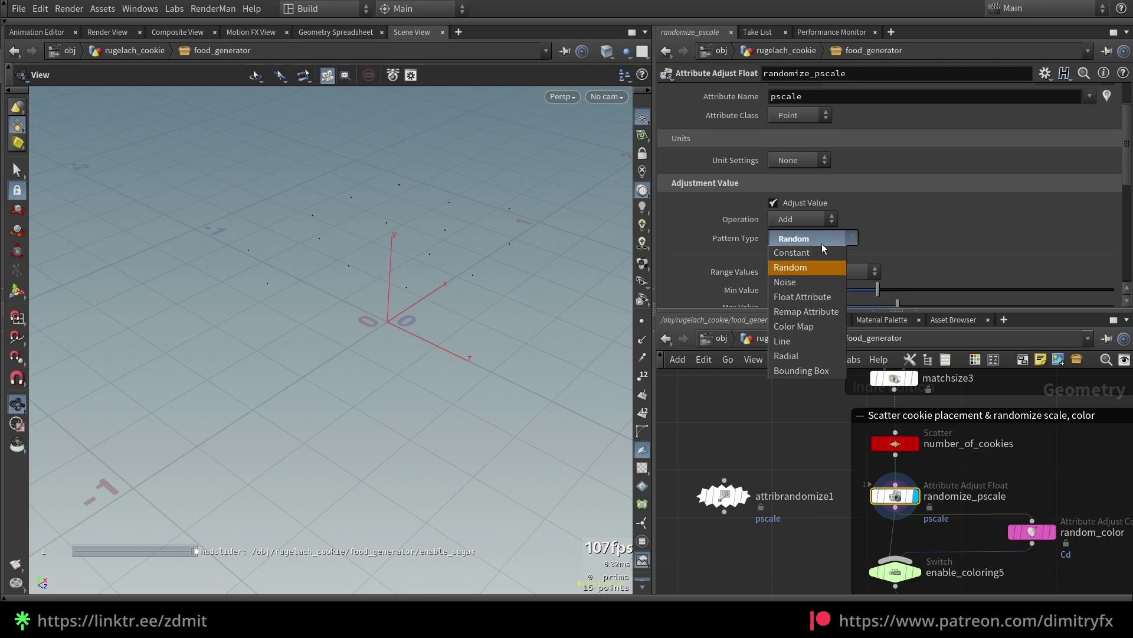
{"action": "scroll", "coordinate": [1114, 198], "scroll_direction": "down", "scroll_amount": 10}
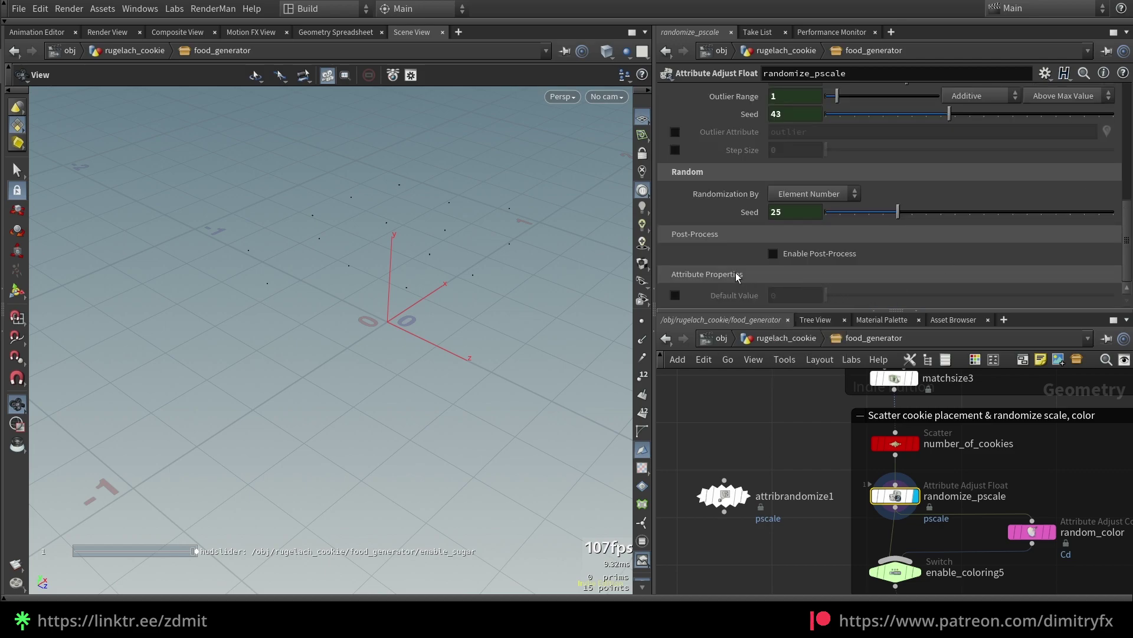
{"action": "scroll", "coordinate": [736, 277], "scroll_direction": "up", "scroll_amount": 15}
- Select random_color and examine its color ramp, random seed and color correction settings
{"action": "middle_click_drag", "start_coordinate": [1022, 578], "coordinate": [963, 525]}
{"action": "left_click", "coordinate": [965, 479]}
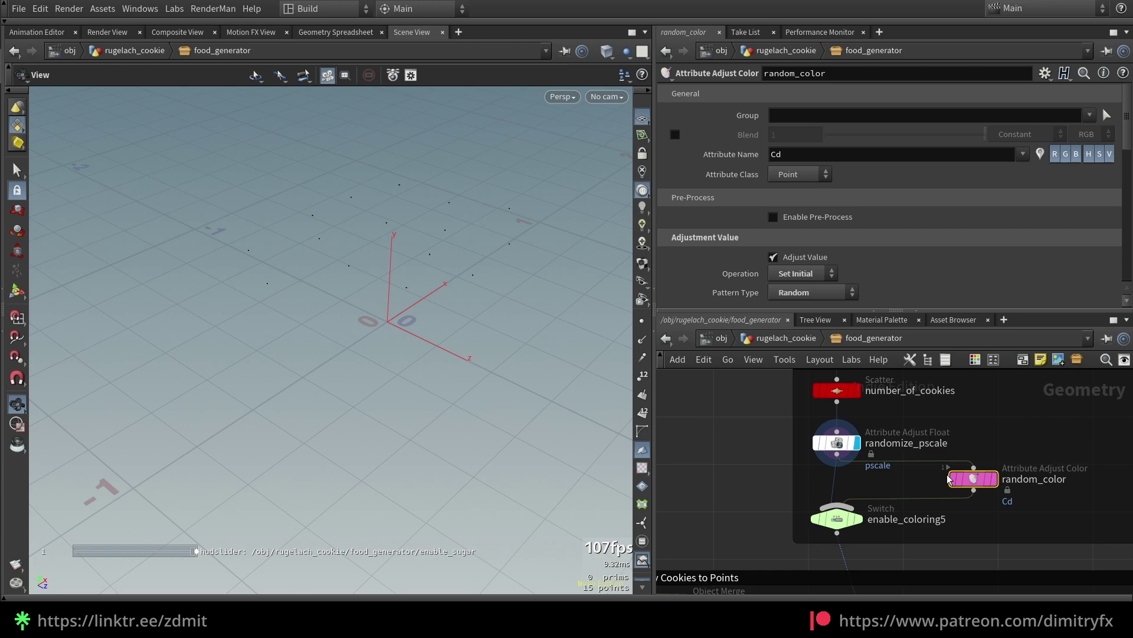
{"action": "scroll", "coordinate": [885, 207], "scroll_direction": "down", "scroll_amount": 10}
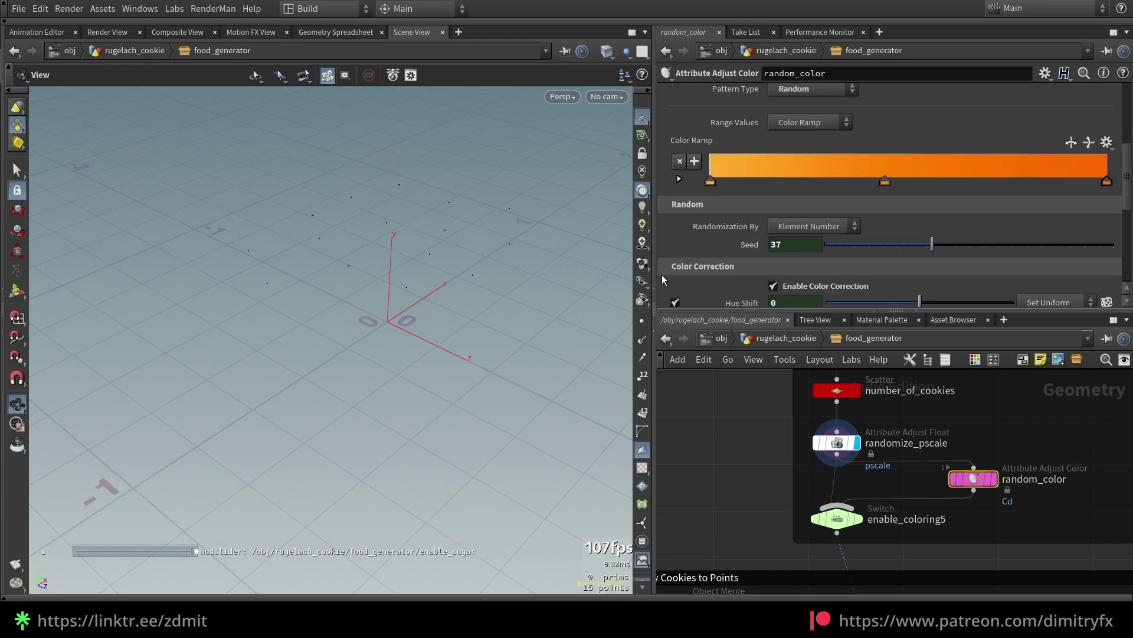
{"action": "scroll", "coordinate": [806, 436], "scroll_direction": "down", "scroll_amount": 3}
- Display the copied cookies from copytopoints1 while keeping random_color's parameters open
{"action": "middle_click_drag", "start_coordinate": [806, 436], "coordinate": [821, 401]}
{"action": "scroll", "coordinate": [822, 496], "scroll_direction": "up", "scroll_amount": 3}
{"action": "left_click_drag", "start_coordinate": [823, 495], "coordinate": [1033, 475]}
{"action": "key", "text": "r"}
{"action": "middle_click_drag", "start_coordinate": [1030, 386], "coordinate": [960, 507]}
{"action": "left_click_drag", "start_coordinate": [968, 500], "coordinate": [922, 461]}
- Review random_color's Pattern Type options and compare its color ramp with the scattered cookies
{"action": "scroll", "coordinate": [853, 179], "scroll_direction": "up", "scroll_amount": 2}
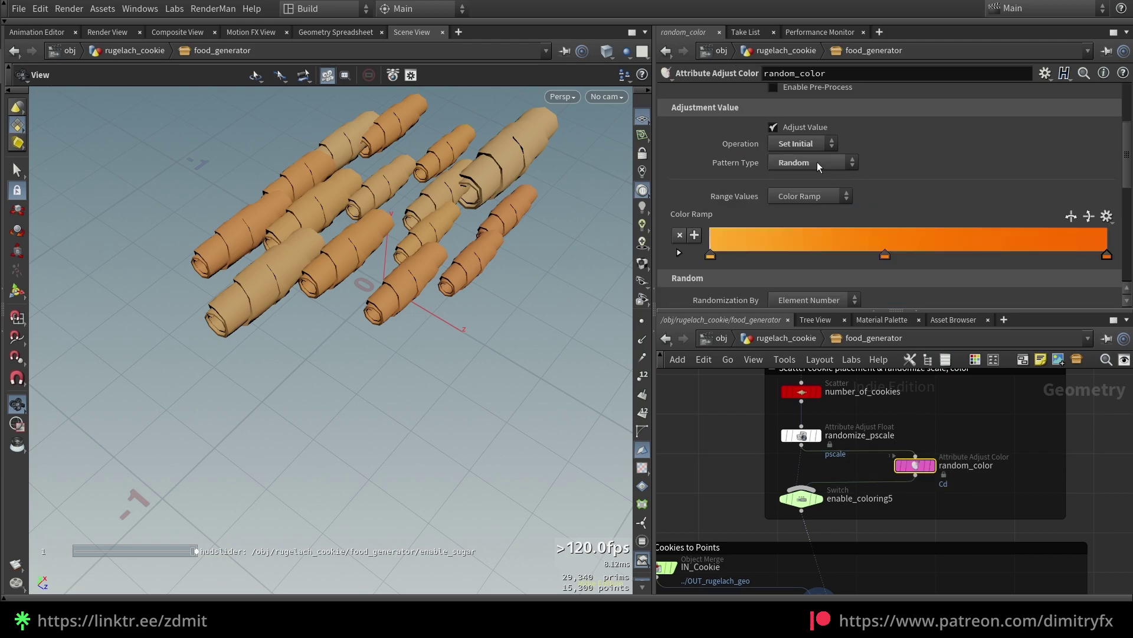
{"action": "scroll", "coordinate": [731, 192], "scroll_direction": "up", "scroll_amount": 1}
{"action": "left_click", "coordinate": [811, 183]}
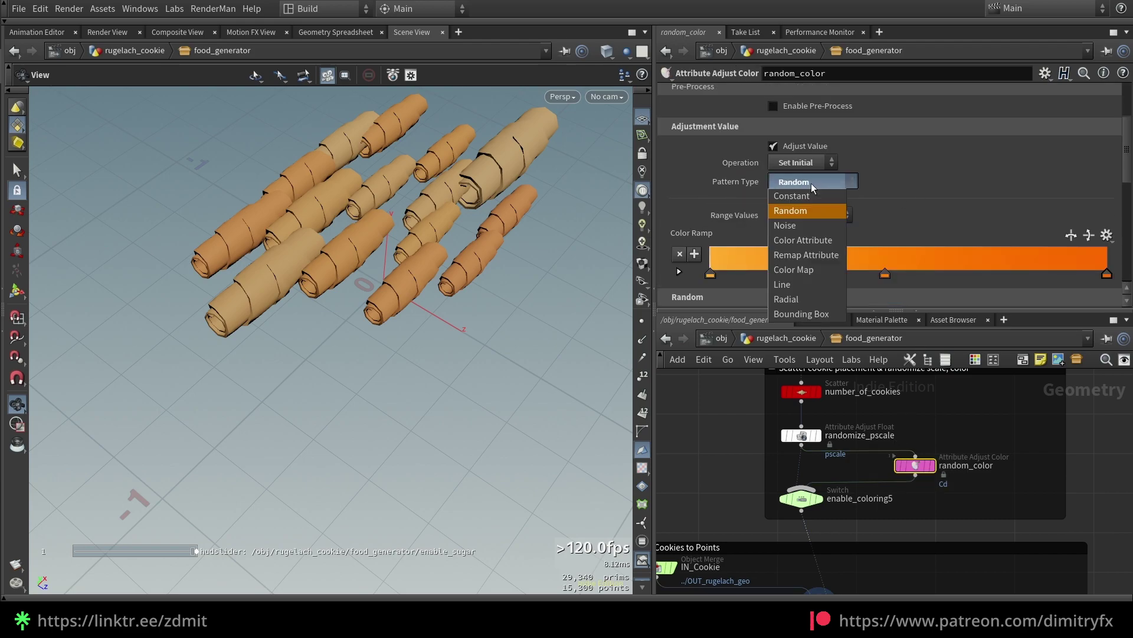
{"action": "left_click", "coordinate": [812, 183]}
{"action": "scroll", "coordinate": [922, 190], "scroll_direction": "down", "scroll_amount": 1}
{"action": "left_click_drag", "start_coordinate": [420, 221], "coordinate": [407, 224]}
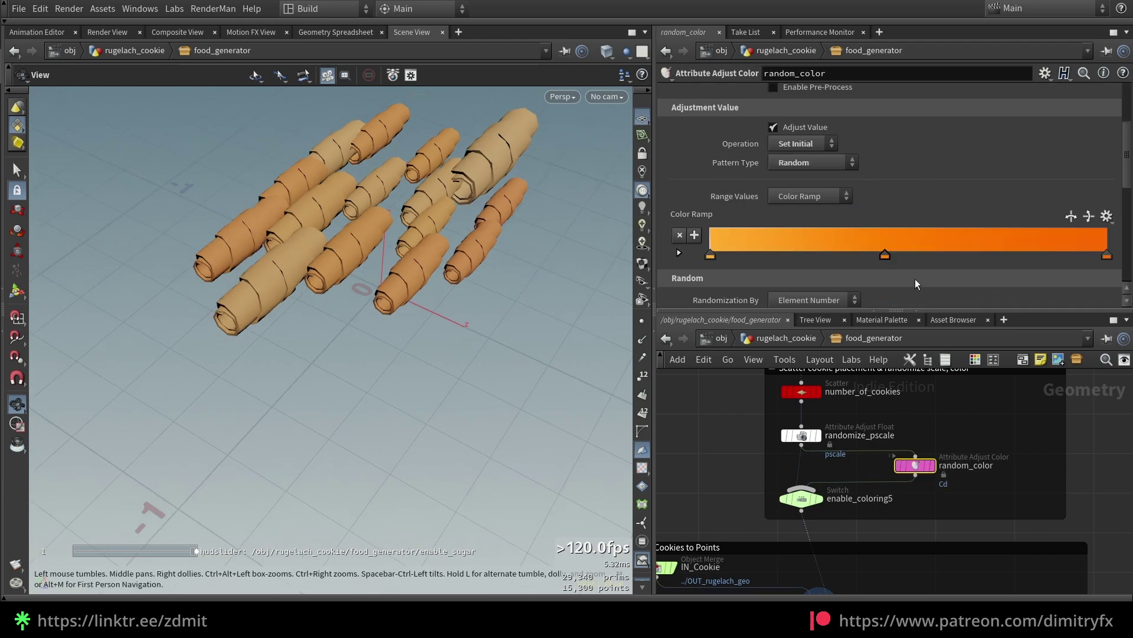
- Try a different Hue Shift in random_color's color correction and undo it
{"action": "scroll", "coordinate": [710, 239], "scroll_direction": "down", "scroll_amount": 3}
{"action": "left_click_drag", "start_coordinate": [945, 231], "coordinate": [888, 243]}
{"action": "scroll", "coordinate": [929, 241], "scroll_direction": "down", "scroll_amount": 3}
{"action": "key", "text": "ctrl+z"}
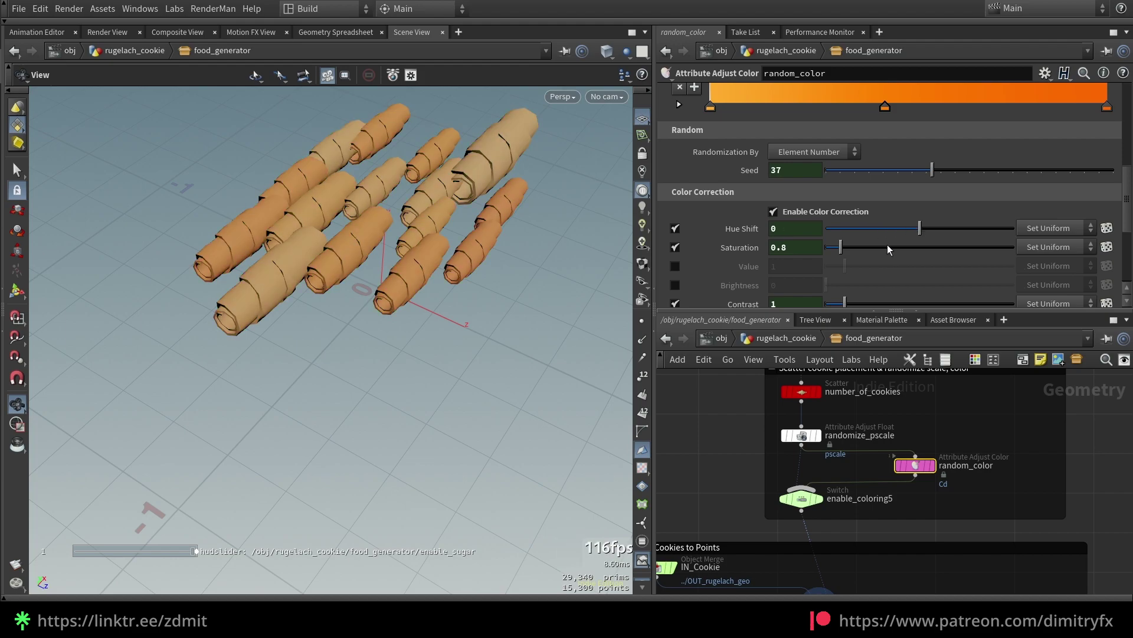
{"action": "scroll", "coordinate": [976, 243], "scroll_direction": "down", "scroll_amount": 3}
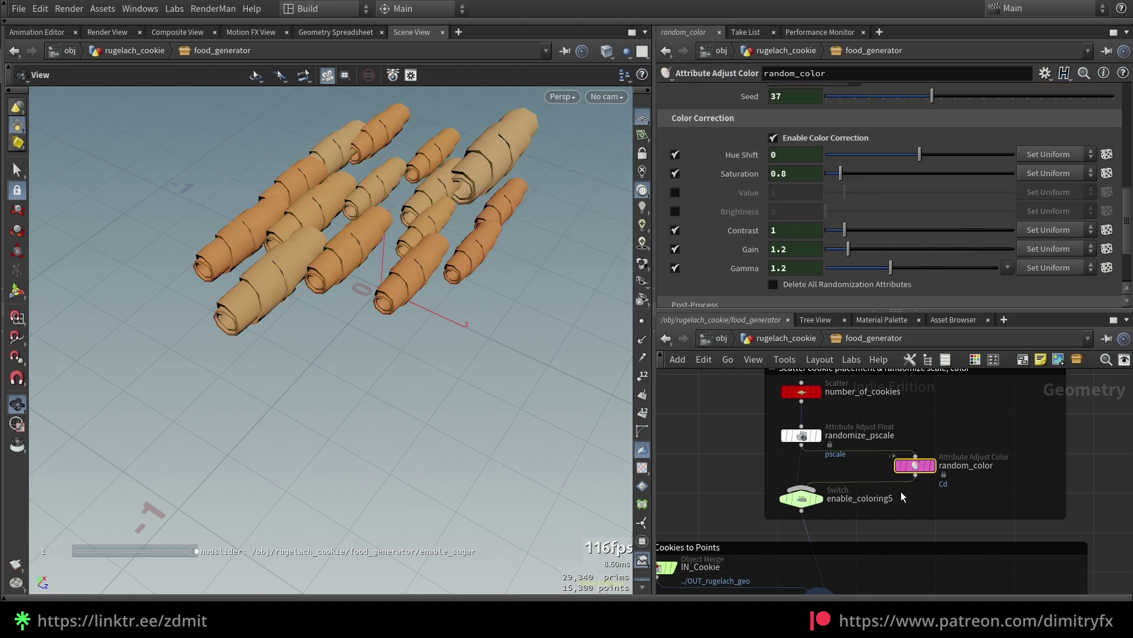
- Examine the enable_coloring5 switch's Select Input expression and copytopoints1's settings and incoming connections
{"action": "left_click", "coordinate": [882, 497]}
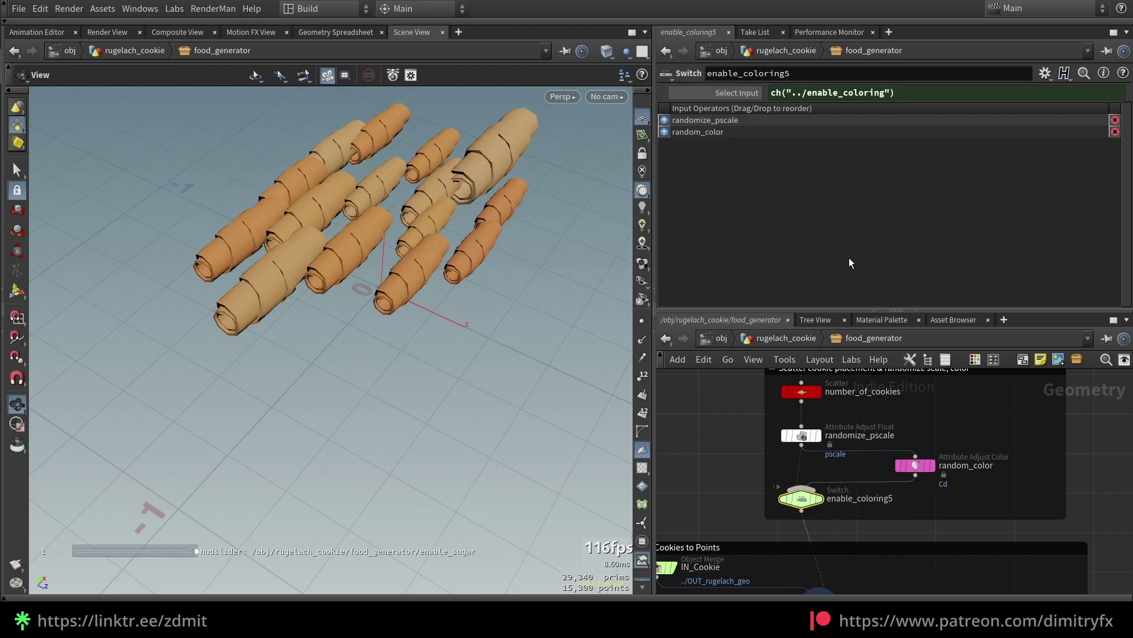
{"action": "scroll", "coordinate": [734, 472], "scroll_direction": "down", "scroll_amount": 4}
{"action": "scroll", "coordinate": [748, 506], "scroll_direction": "up", "scroll_amount": 2}
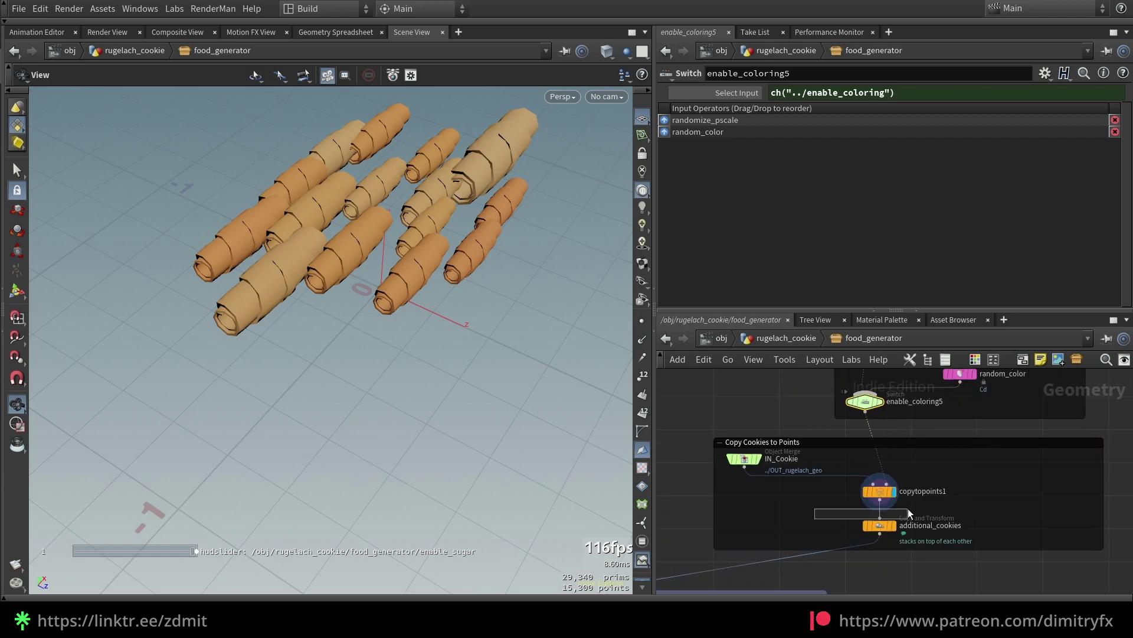
{"action": "left_click", "coordinate": [880, 491]}
{"action": "left_click_drag", "start_coordinate": [881, 492], "coordinate": [868, 530]}
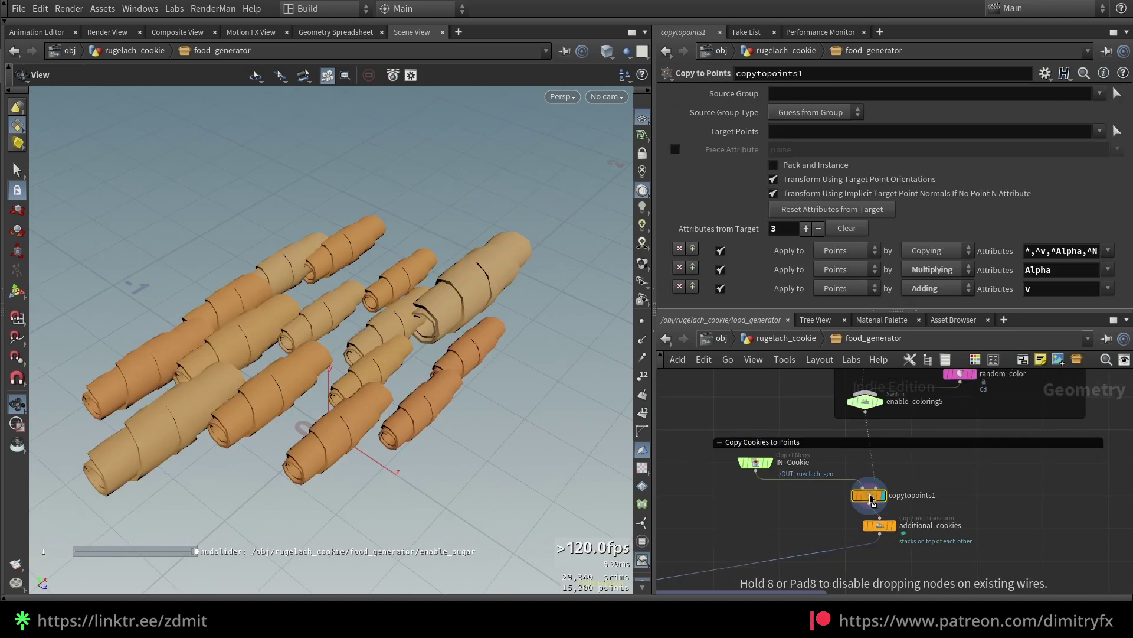
- Display additional_cookies, inspect the stacked copies from several angles, and set Total Number to 2
{"action": "middle_click_drag", "start_coordinate": [846, 539], "coordinate": [865, 517]}
{"action": "scroll", "coordinate": [941, 547], "scroll_direction": "up", "scroll_amount": 2}
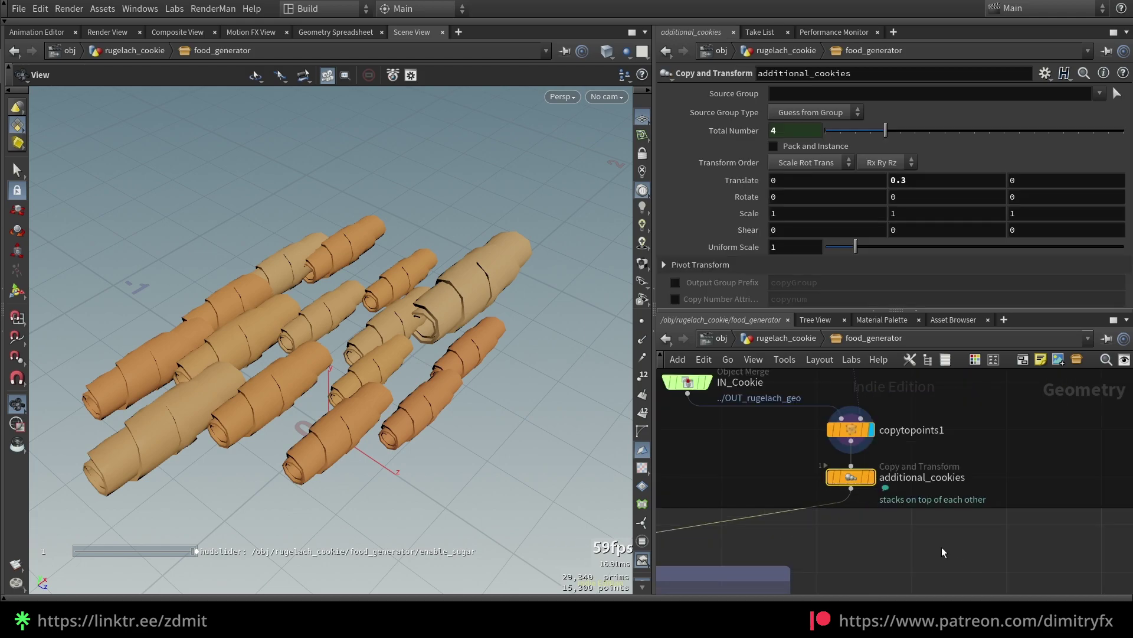
{"action": "left_click", "coordinate": [872, 477]}
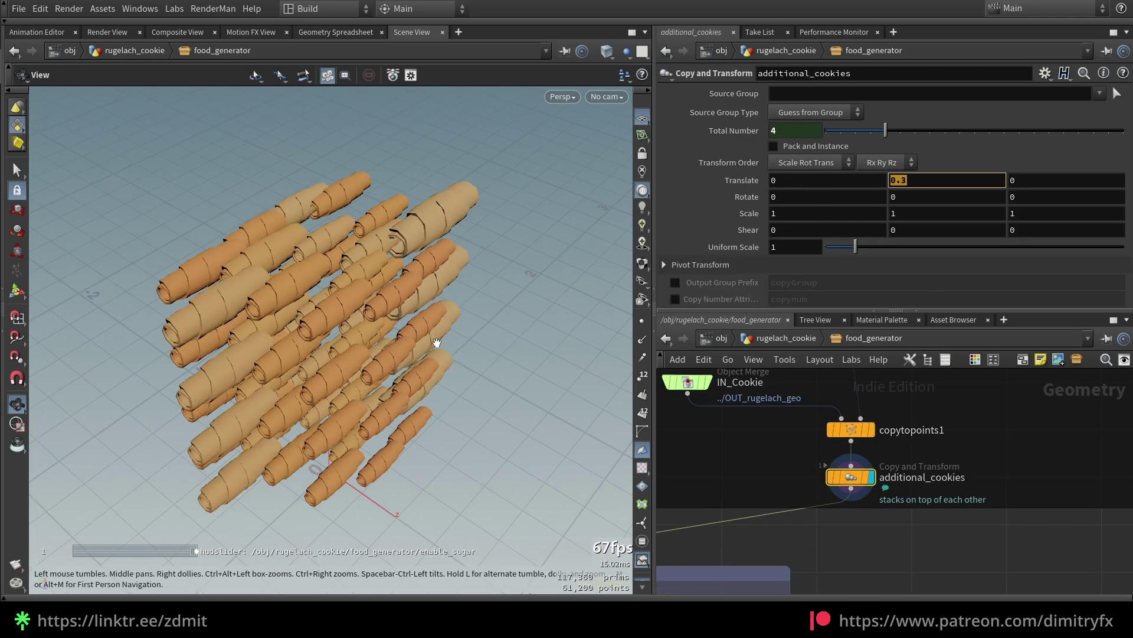
{"action": "left_click_drag", "start_coordinate": [437, 344], "coordinate": [407, 379]}
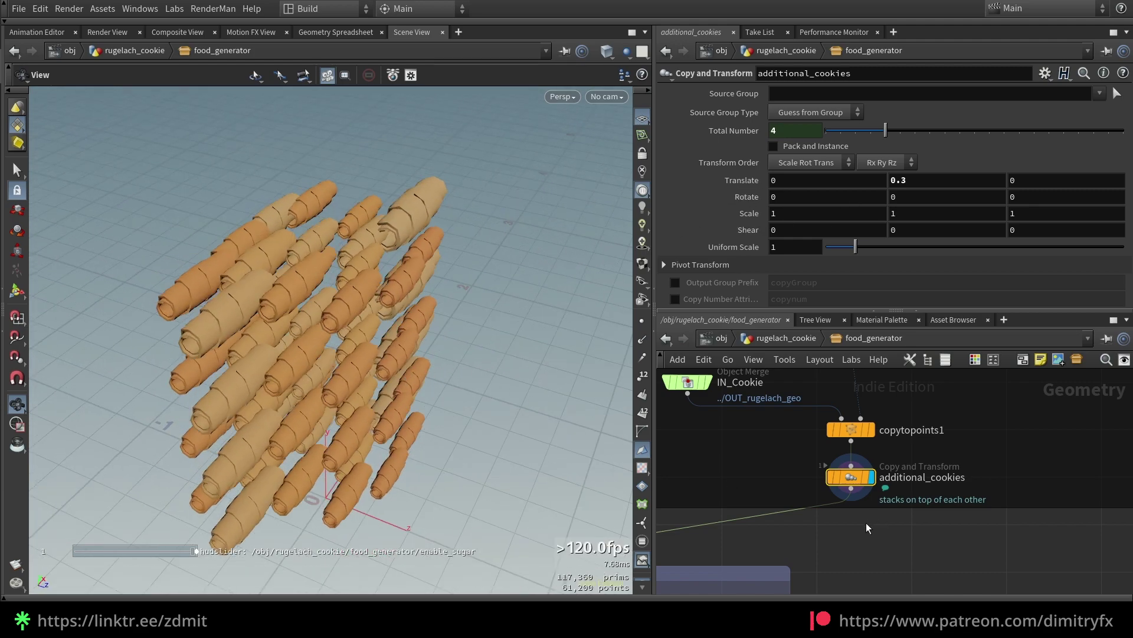
{"action": "left_click_drag", "start_coordinate": [851, 134], "coordinate": [842, 131]}
- Add a For-Each Connected Piece loop with its connectivity node beside the deform cookie network
{"action": "scroll", "coordinate": [925, 516], "scroll_direction": "down", "scroll_amount": 4}
{"action": "middle_click_drag", "start_coordinate": [926, 516], "coordinate": [1000, 396]}
{"action": "scroll", "coordinate": [948, 503], "scroll_direction": "down", "scroll_amount": 4}
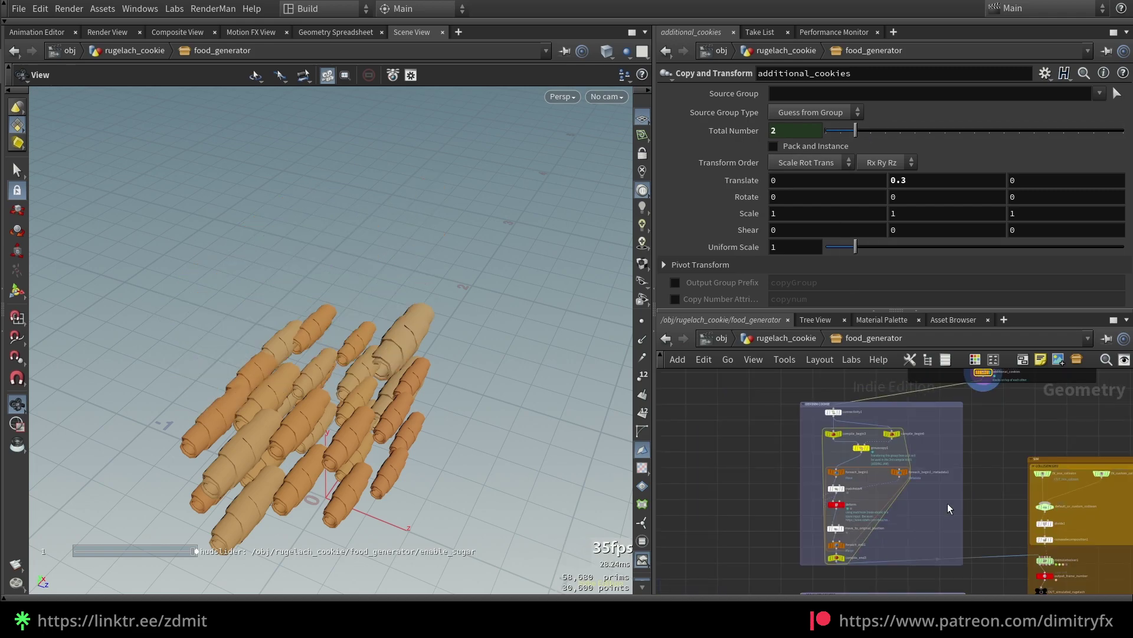
{"action": "scroll", "coordinate": [952, 470], "scroll_direction": "up", "scroll_amount": 4}
{"action": "scroll", "coordinate": [1015, 501], "scroll_direction": "down", "scroll_amount": 2}
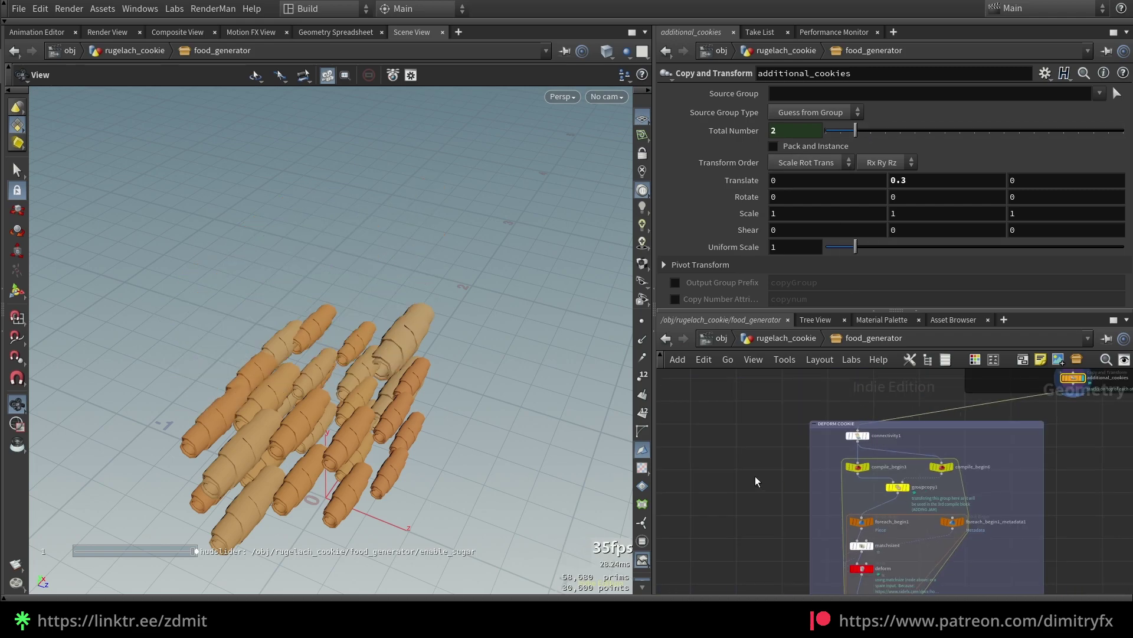
{"action": "key", "text": "Tab"}
{"action": "type", "text": "foea"}
{"action": "key", "text": "Down"}
{"action": "key", "text": "Down"}
{"action": "key", "text": "Down"}
{"action": "key", "text": "Return"}
{"action": "left_click", "coordinate": [821, 482]}
{"action": "middle_click_drag", "start_coordinate": [904, 572], "coordinate": [865, 519]}
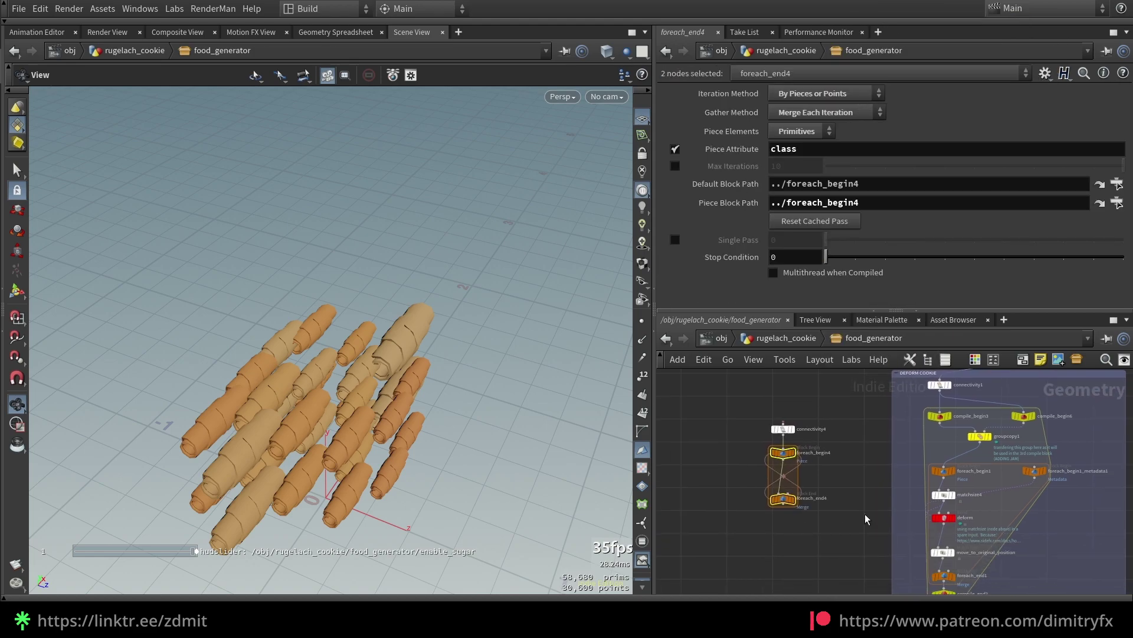
- Connect the additional_cookies output to the input of the new loop's connectivity node
{"action": "left_click", "coordinate": [788, 503]}
{"action": "middle_click_drag", "start_coordinate": [821, 390], "coordinate": [785, 448]}
{"action": "left_click", "coordinate": [747, 479]}
{"action": "left_click", "coordinate": [1120, 394]}
- Display the new loop's end block and enable Single Pass at 0 to isolate one cookie
{"action": "middle_click_drag", "start_coordinate": [768, 531], "coordinate": [816, 497]}
{"action": "left_click", "coordinate": [804, 523]}
{"action": "left_click", "coordinate": [675, 240]}
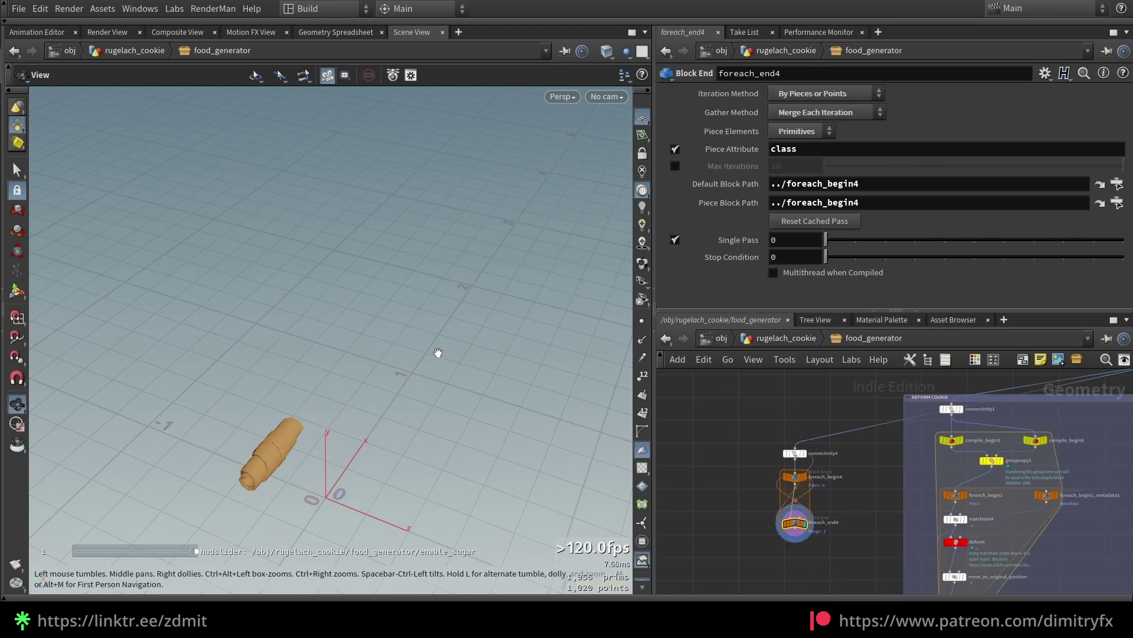
- Compare the single cookie's position with matchsize4 bypassed and enabled, viewing it from several angles
{"action": "left_click_drag", "start_coordinate": [437, 354], "coordinate": [393, 357]}
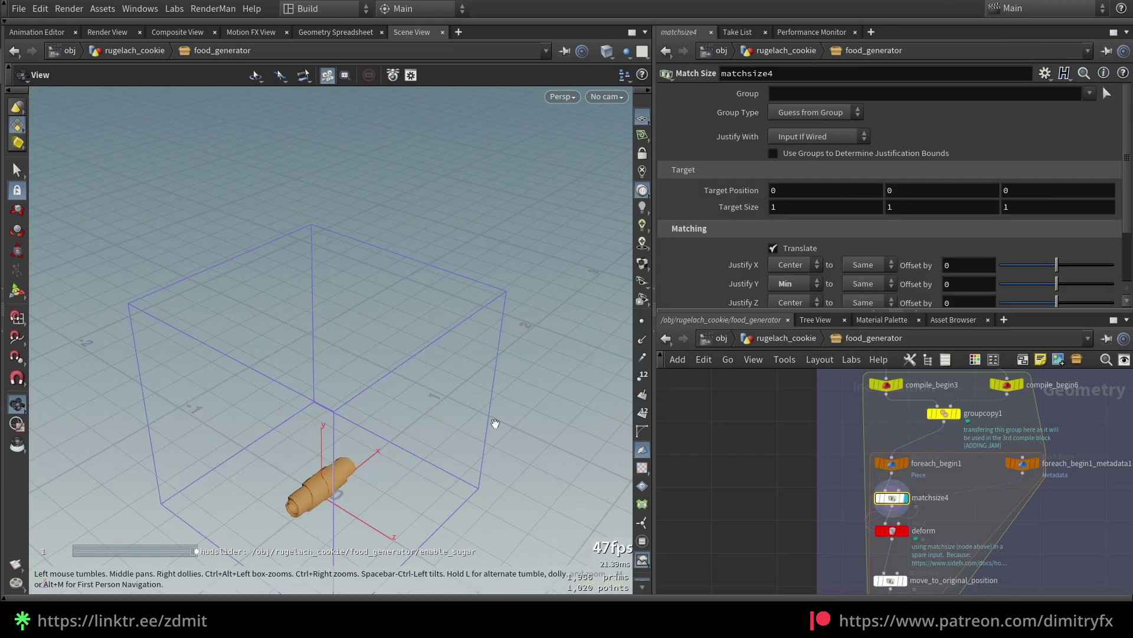
{"action": "key", "text": "f"}
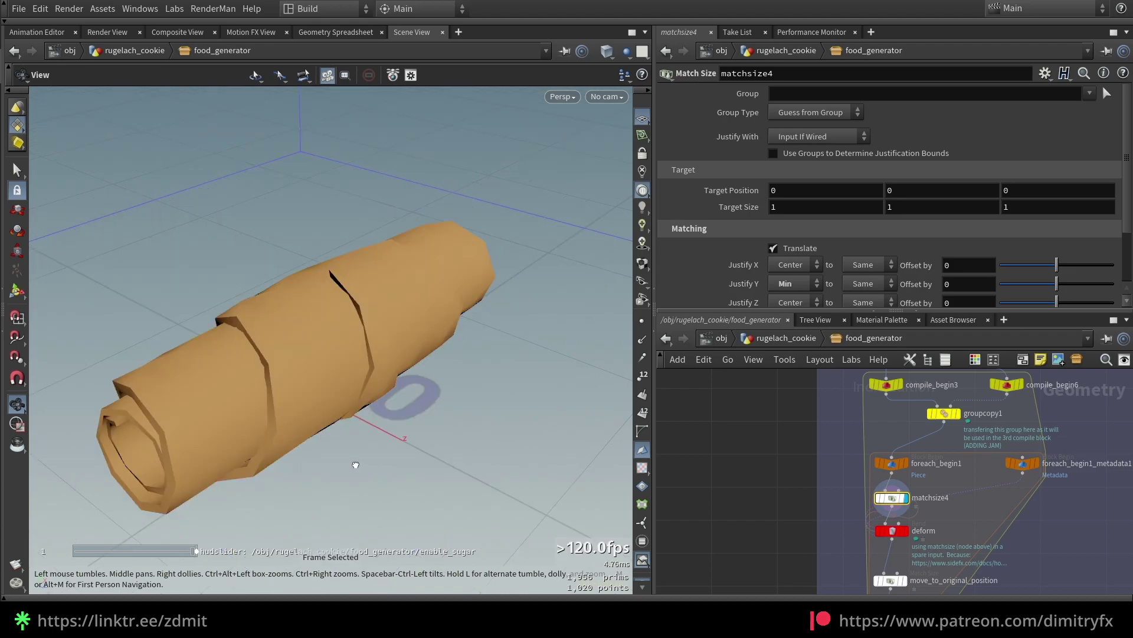
{"action": "scroll", "coordinate": [355, 428], "scroll_direction": "down", "scroll_amount": 5}
{"action": "key", "text": "b"}
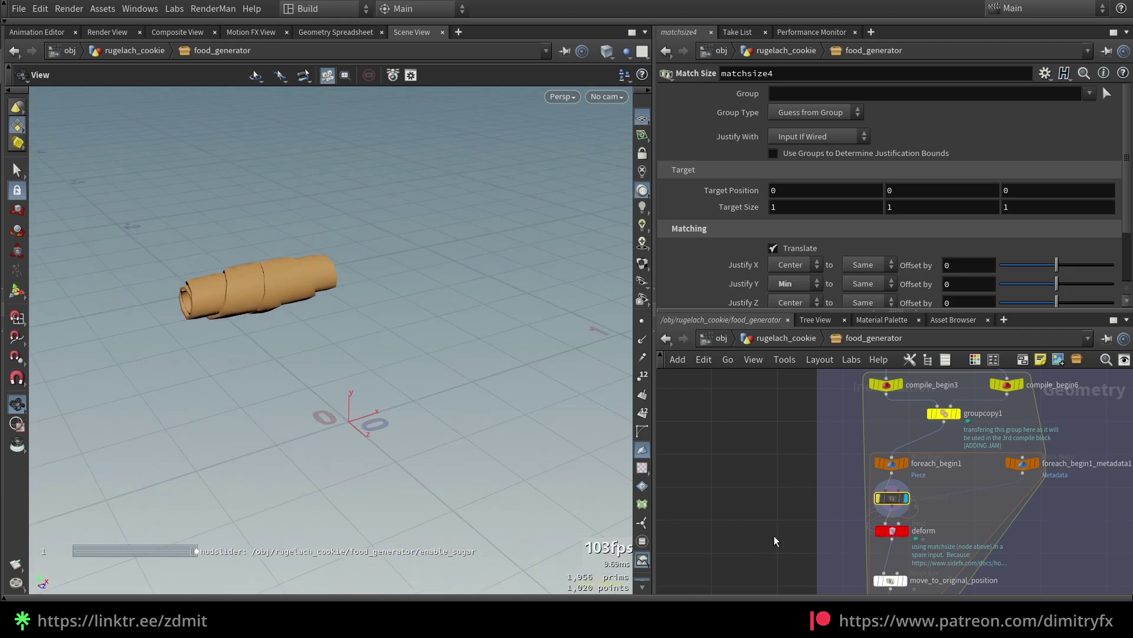
{"action": "left_click_drag", "start_coordinate": [207, 271], "coordinate": [191, 278]}
{"action": "left_click_drag", "start_coordinate": [275, 296], "coordinate": [364, 342]}
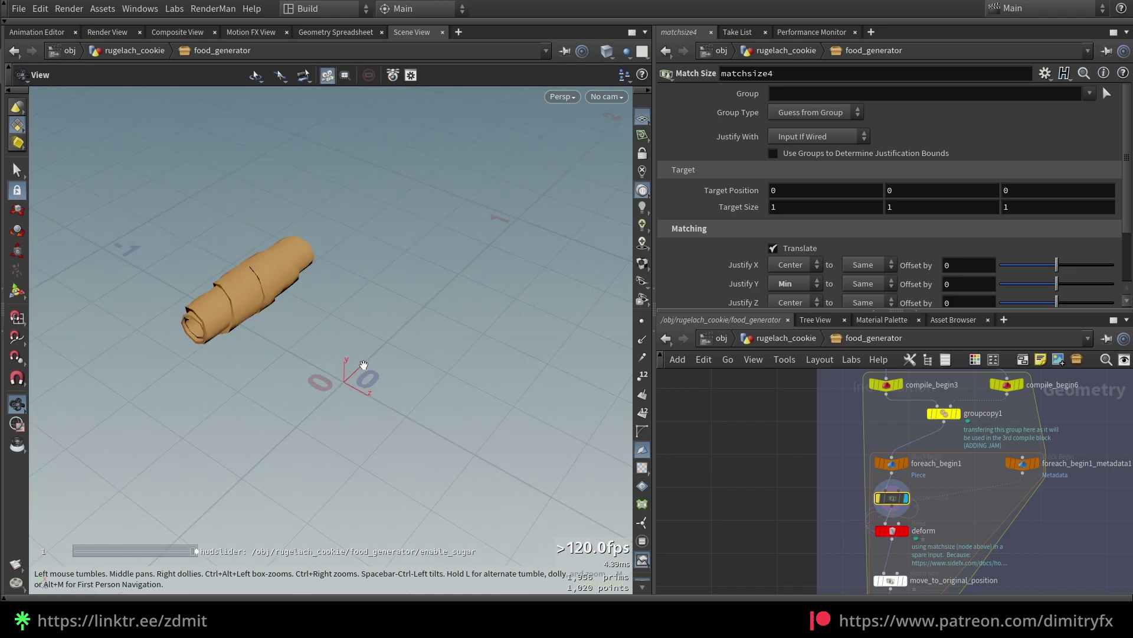
{"action": "key", "text": "b"}
- Review the matching options and the xform Stash Transform of matchsize4, toggling its bypass to compare
{"action": "middle_click_drag", "start_coordinate": [845, 543], "coordinate": [822, 516]}
{"action": "scroll", "coordinate": [735, 269], "scroll_direction": "down", "scroll_amount": 3}
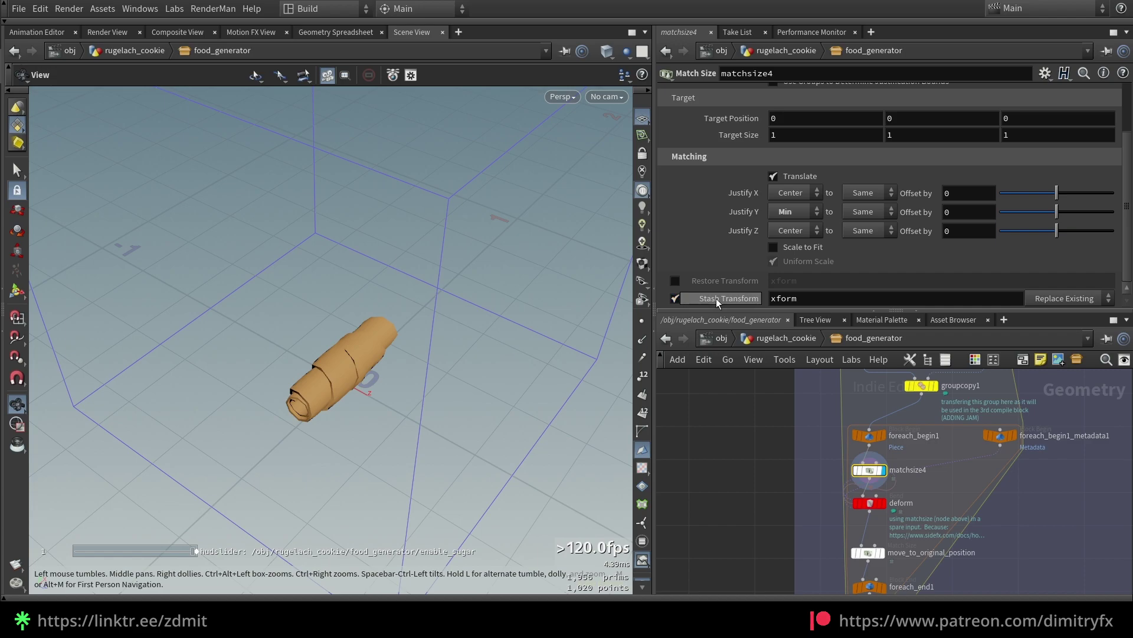
{"action": "key", "text": "b"}
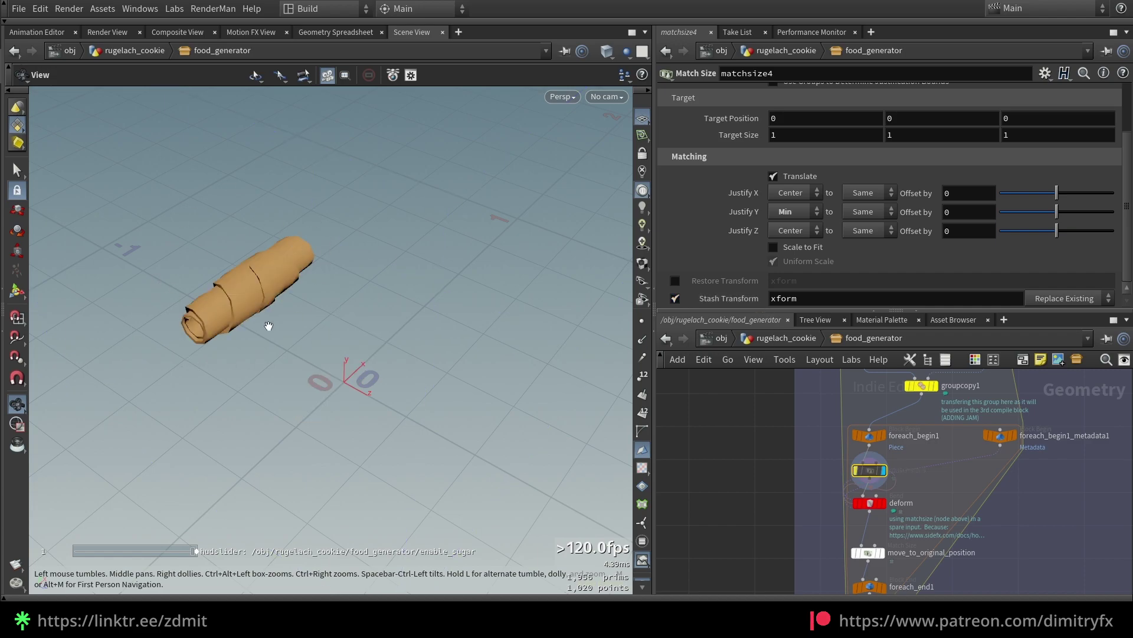
{"action": "key", "text": "b"}
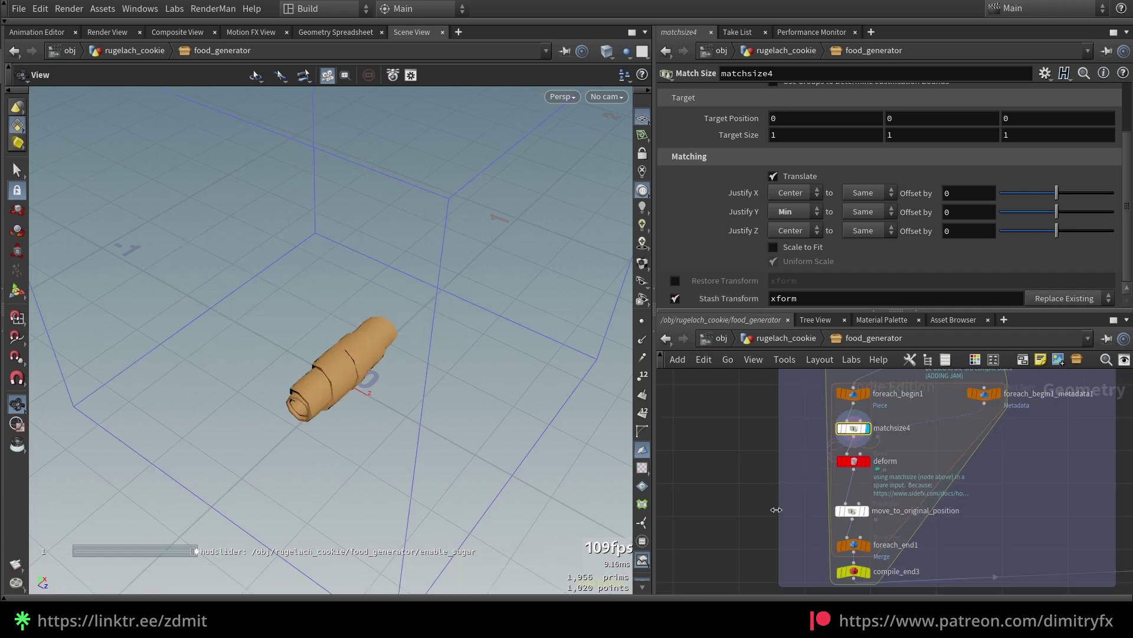
- Step down through the loop past deform to move_to_original_position and check its Restore Transform setting
{"action": "key", "text": "Down"}
{"action": "key", "text": "Down"}
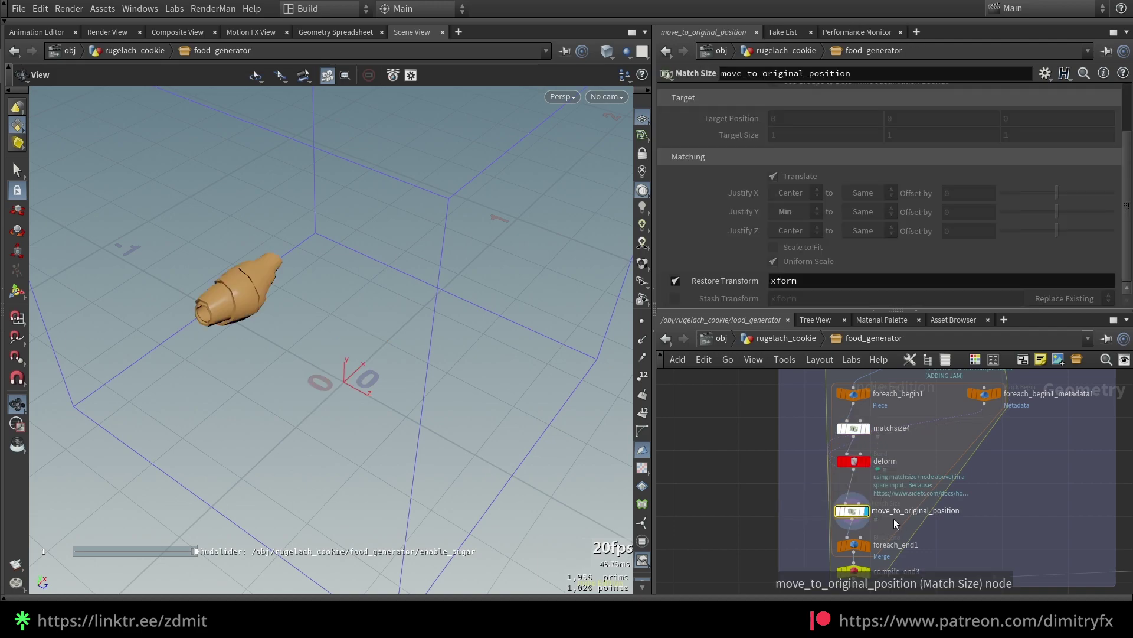
{"action": "scroll", "coordinate": [889, 520], "scroll_direction": "up", "scroll_amount": 1}
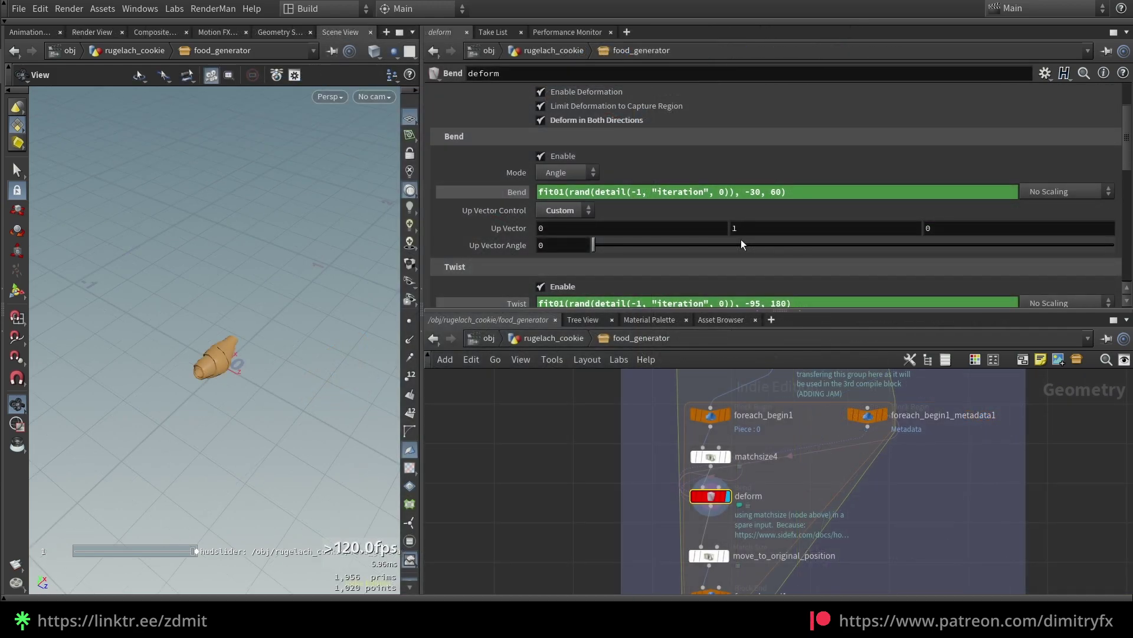
- Examine the Bend expression of the deform node part by part, plus its length scale, taper and squish expressions
{"action": "scroll", "coordinate": [709, 218], "scroll_direction": "down", "scroll_amount": 3}
{"action": "scroll", "coordinate": [576, 207], "scroll_direction": "up", "scroll_amount": 3}
{"action": "left_click", "coordinate": [571, 192]}
{"action": "left_click_drag", "start_coordinate": [570, 191], "coordinate": [779, 192]}
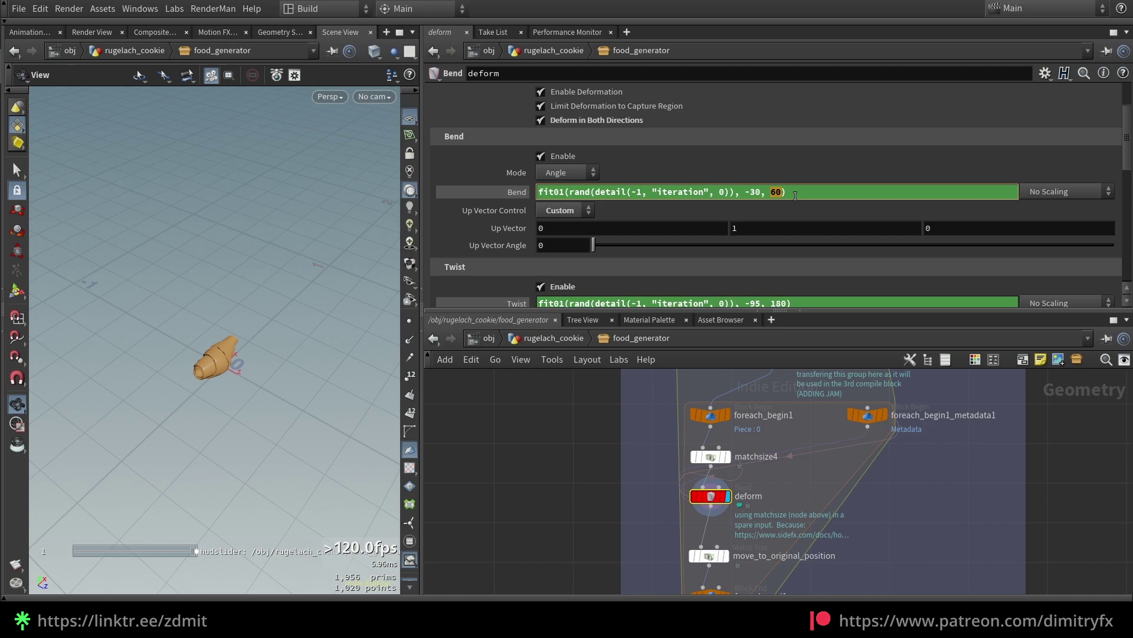
{"action": "left_click_drag", "start_coordinate": [601, 192], "coordinate": [731, 192]}
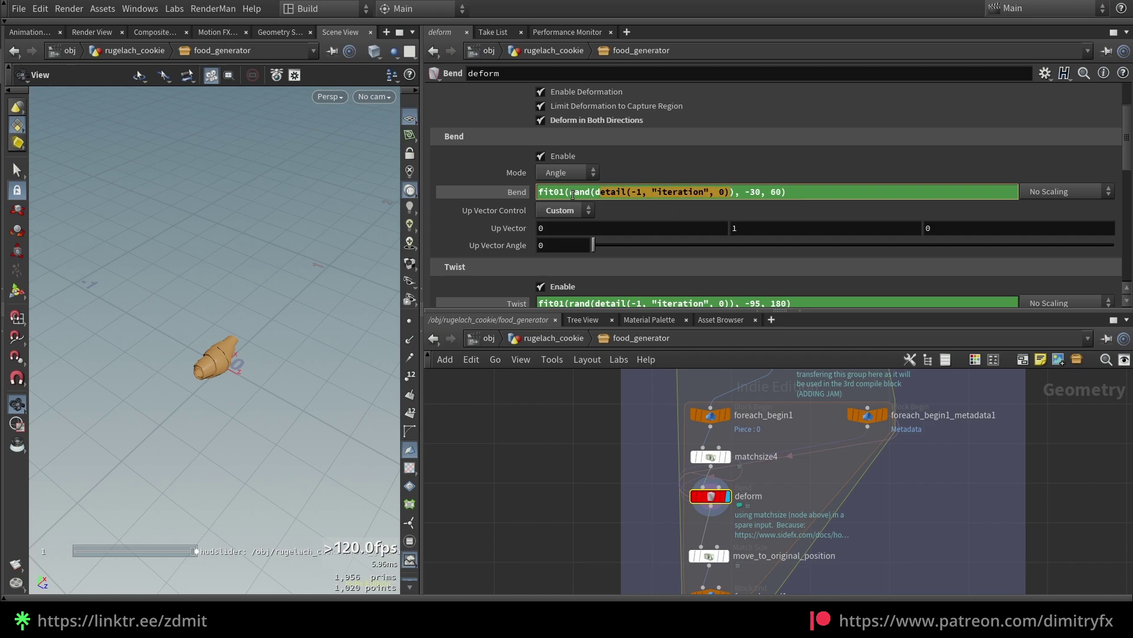
{"action": "left_click_drag", "start_coordinate": [570, 192], "coordinate": [732, 188]}
{"action": "left_click_drag", "start_coordinate": [565, 192], "coordinate": [544, 184]}
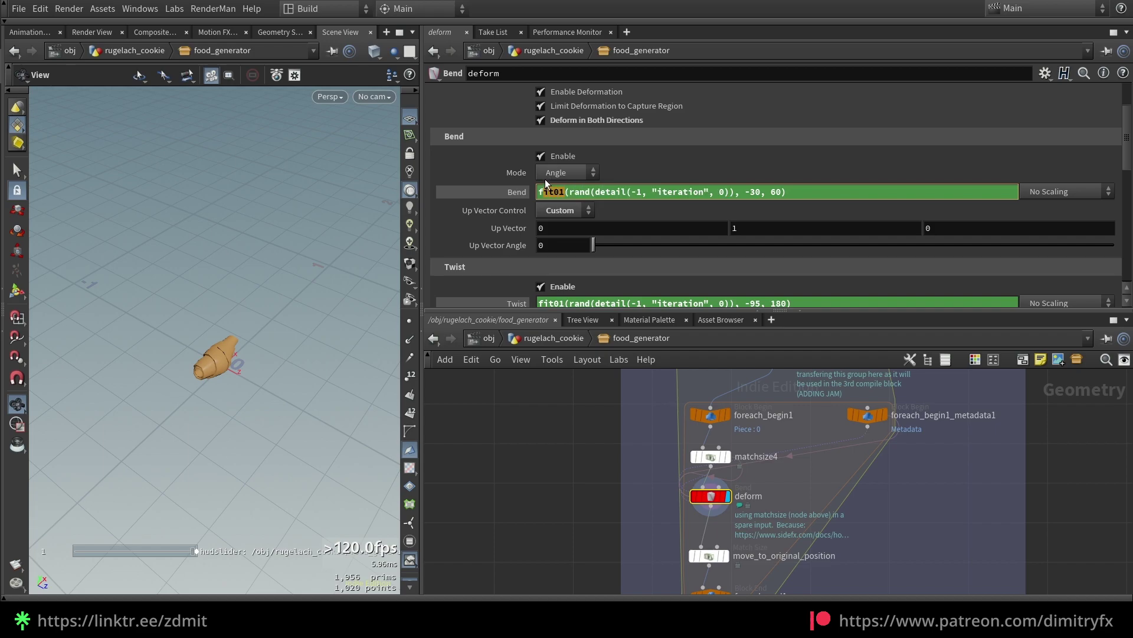
{"action": "left_click_drag", "start_coordinate": [741, 190], "coordinate": [568, 195]}
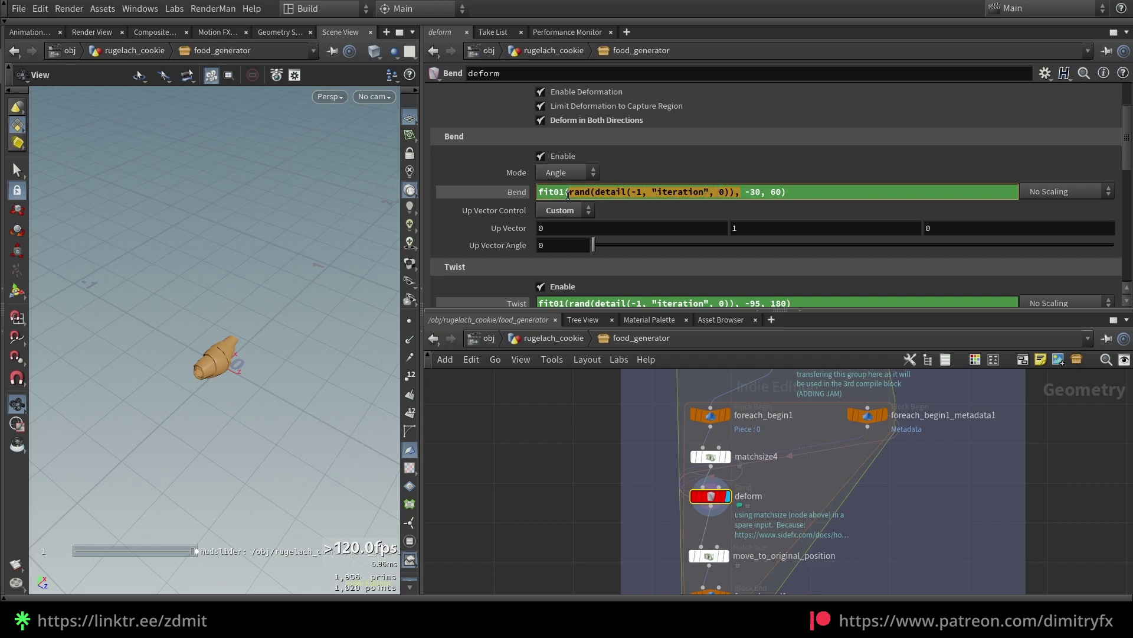
{"action": "left_click_drag", "start_coordinate": [745, 192], "coordinate": [768, 192]}
{"action": "scroll", "coordinate": [846, 179], "scroll_direction": "down", "scroll_amount": 5}
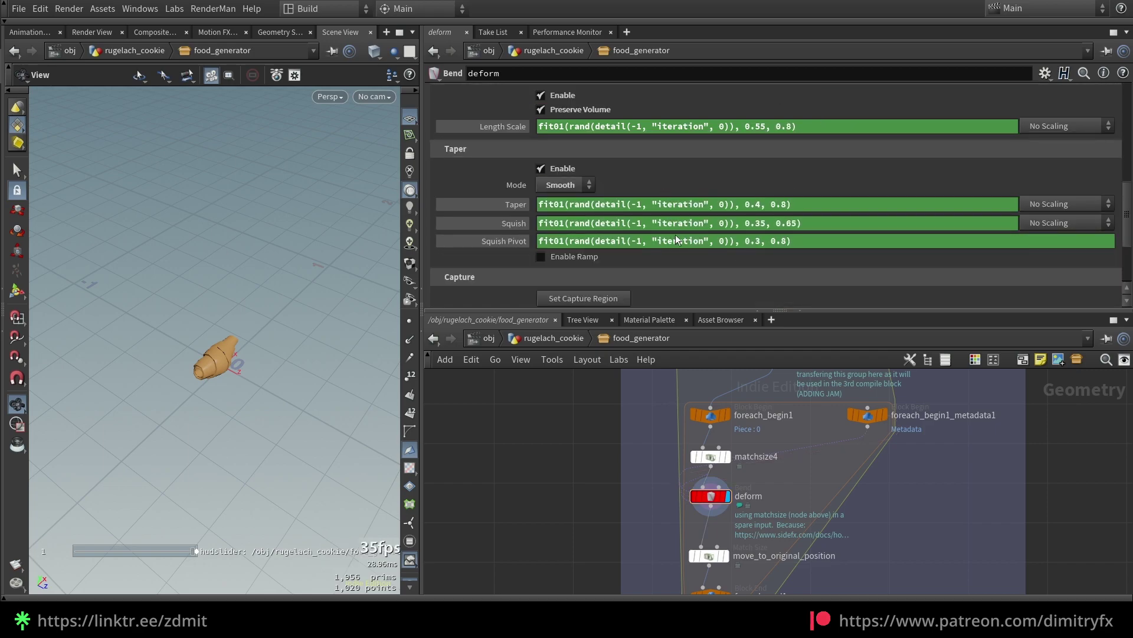
{"action": "scroll", "coordinate": [677, 239], "scroll_direction": "down", "scroll_amount": 4}
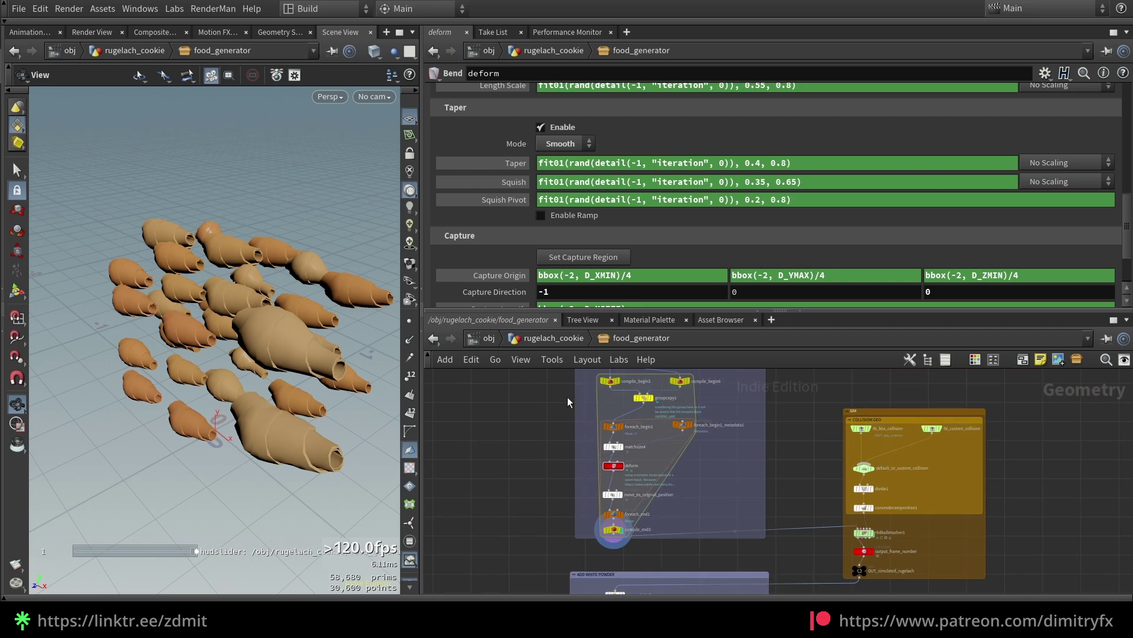
- Select the deform cookie loop nodes and inspect the full set of deformed cookies from another angle
{"action": "left_click_drag", "start_coordinate": [771, 545], "coordinate": [550, 383]}
{"action": "left_click_drag", "start_coordinate": [550, 382], "coordinate": [544, 381]}
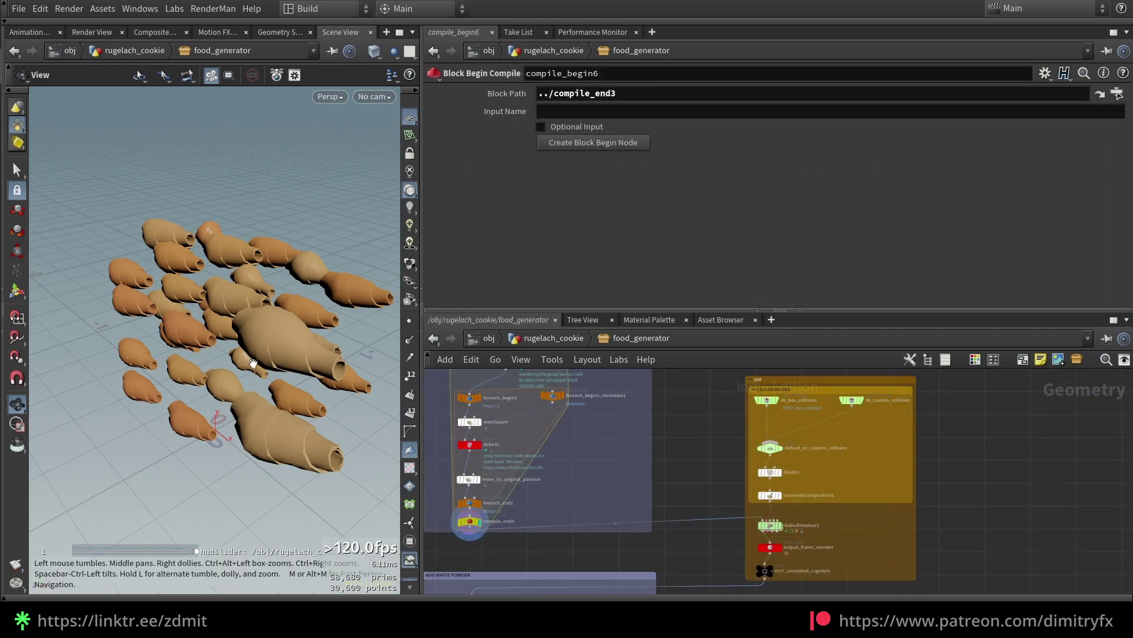
{"action": "left_click_drag", "start_coordinate": [291, 327], "coordinate": [324, 347]}
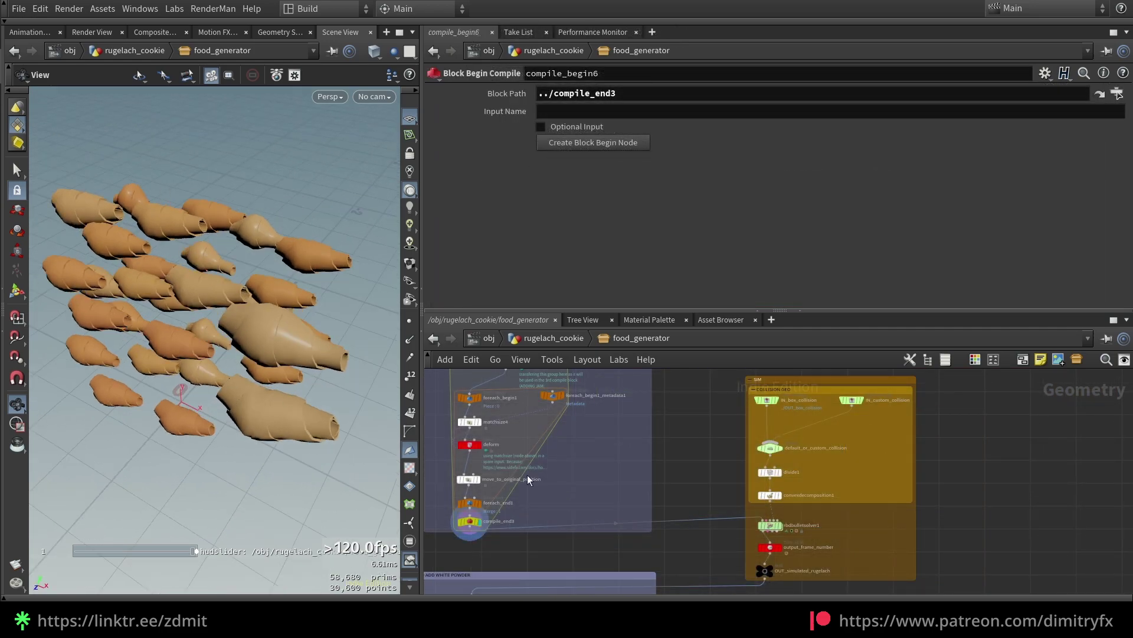
- Display rbdbulletsolver1, reveal the timeline, and play the simulation to frame 47 so the cookies drop into the box
{"action": "middle_click_drag", "start_coordinate": [715, 464], "coordinate": [641, 459]}
{"action": "scroll", "coordinate": [721, 502], "scroll_direction": "up", "scroll_amount": 3}
{"action": "left_click", "coordinate": [683, 527]}
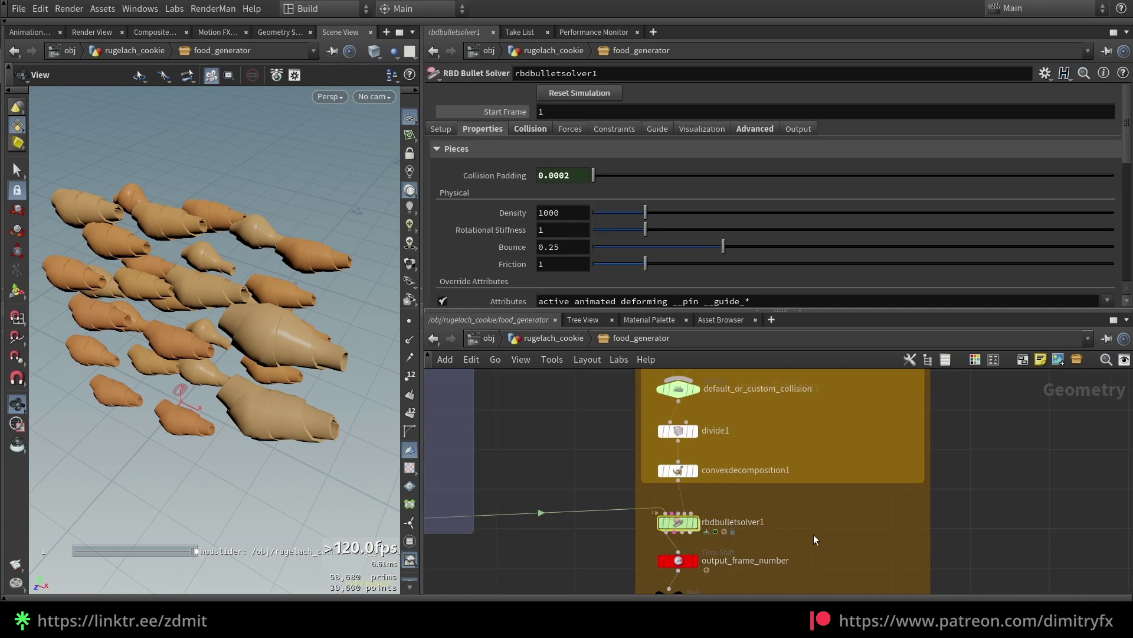
{"action": "scroll", "coordinate": [680, 453], "scroll_direction": "down", "scroll_amount": 3}
{"action": "scroll", "coordinate": [698, 525], "scroll_direction": "up", "scroll_amount": 2}
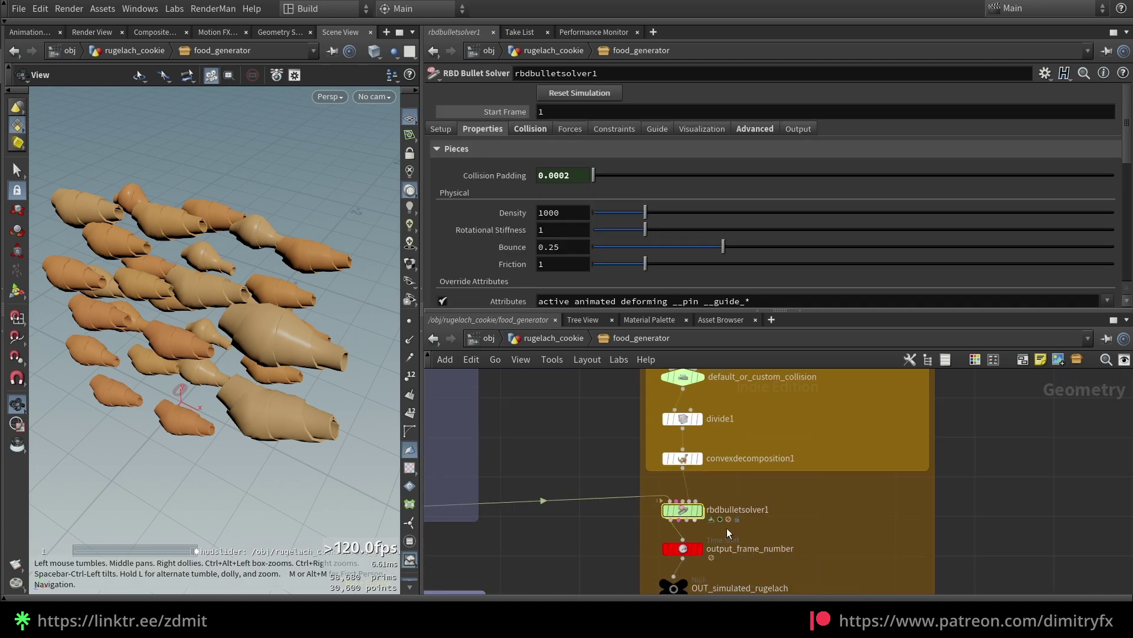
{"action": "left_click", "coordinate": [331, 600]}
{"action": "left_click", "coordinate": [81, 566]}
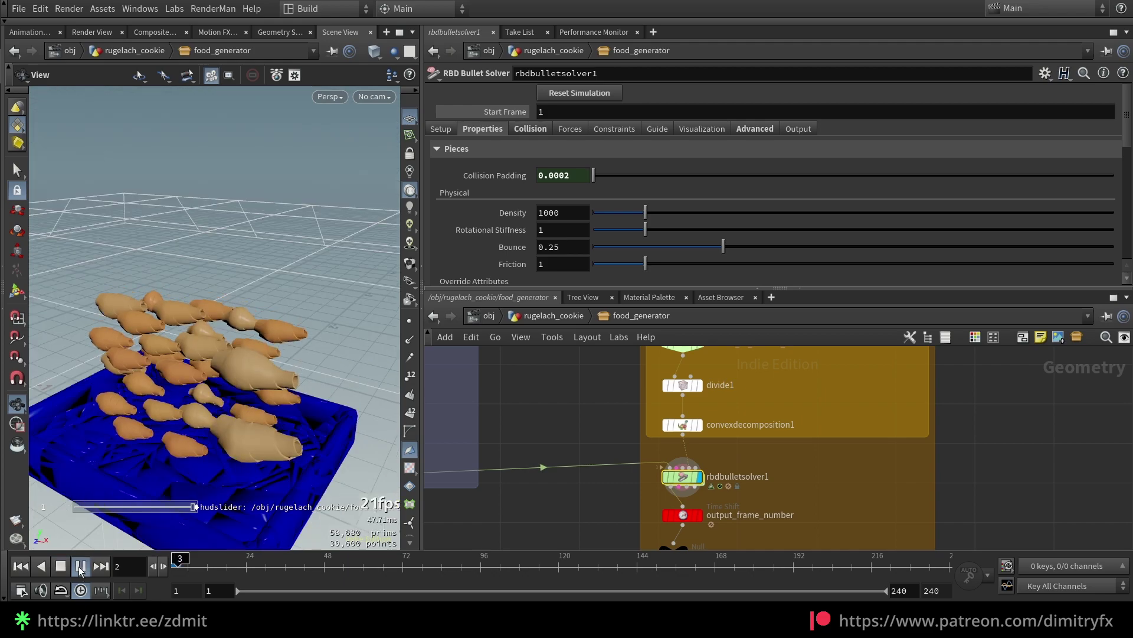
{"action": "left_click", "coordinate": [81, 569]}
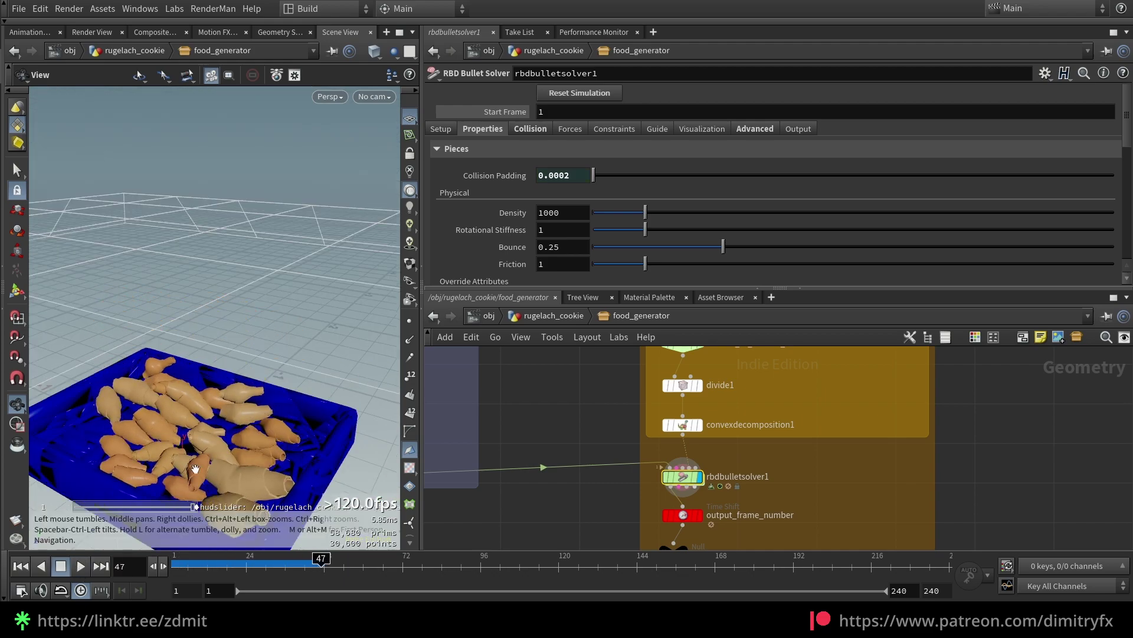
- Examine the bullet solver's collision geometry settings and its Collision Shape options
{"action": "middle_click_drag", "start_coordinate": [195, 470], "coordinate": [204, 401]}
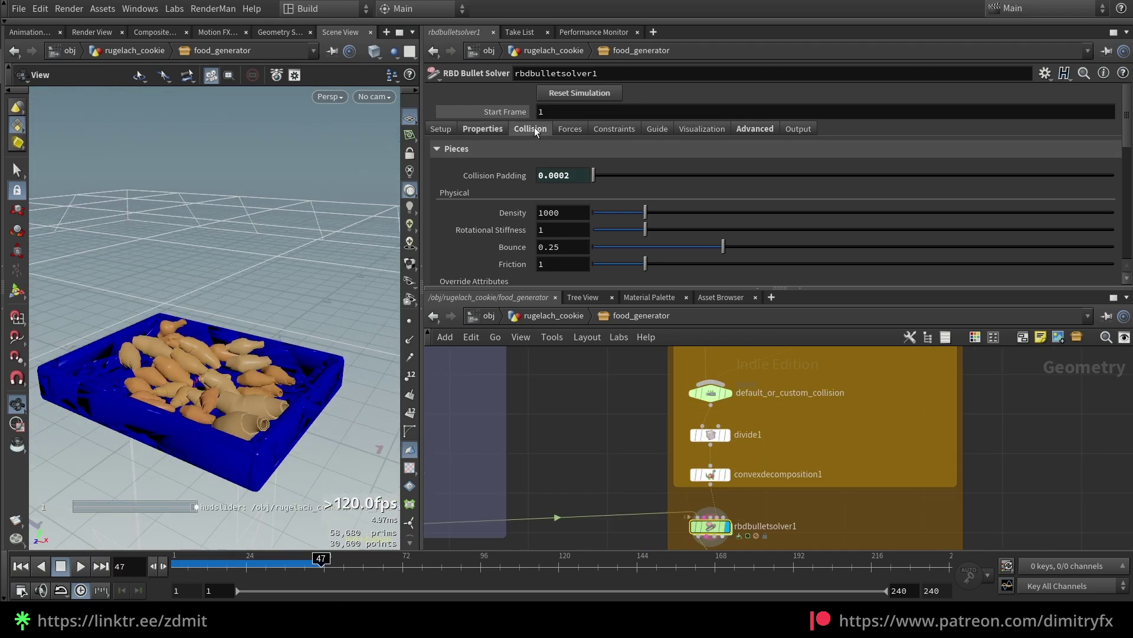
{"action": "left_click", "coordinate": [534, 128]}
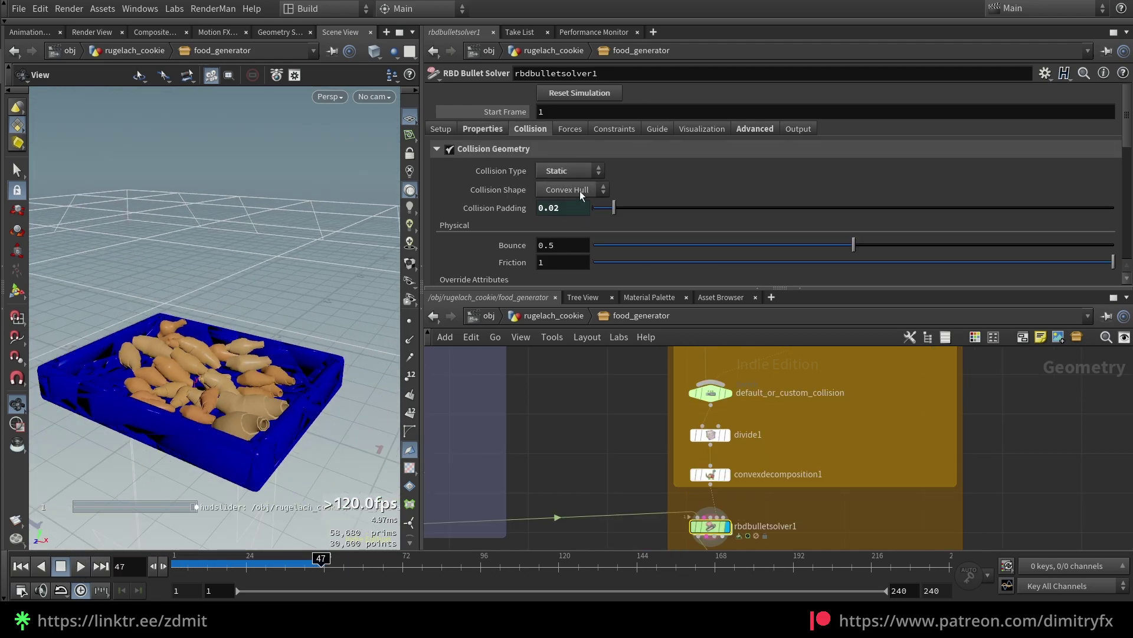
{"action": "left_click", "coordinate": [580, 190]}
{"action": "left_click", "coordinate": [568, 193]}
- Examine the Collision Padding of the pieces in the bullet solver's properties
{"action": "left_click", "coordinate": [487, 128]}
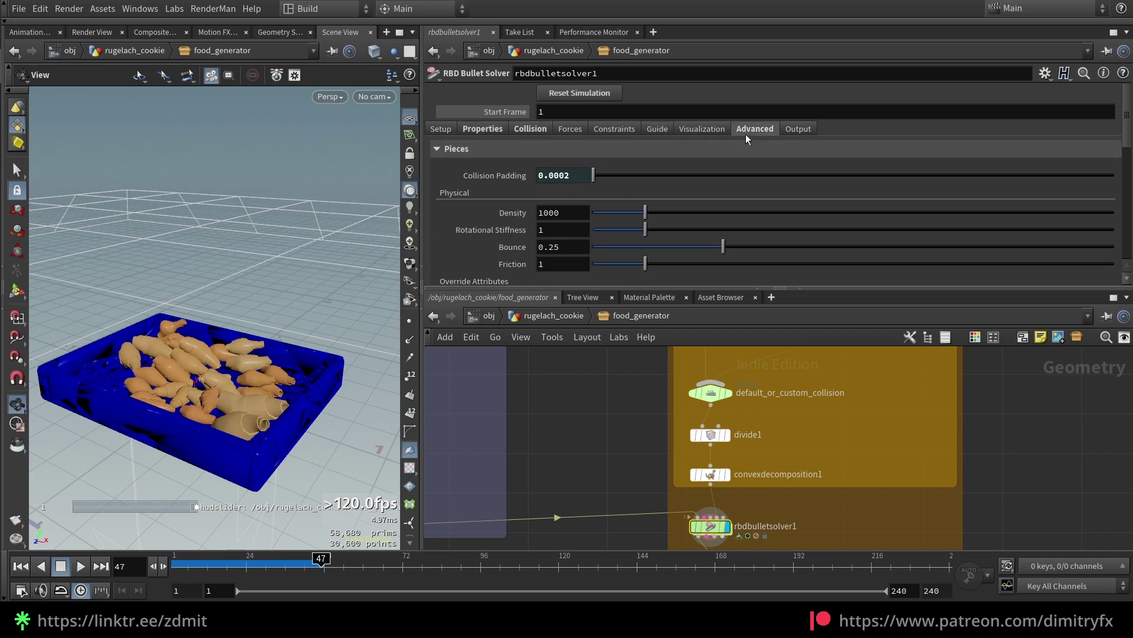
{"action": "left_click", "coordinate": [506, 175]}
{"action": "left_click", "coordinate": [510, 172]}
{"action": "left_click_drag", "start_coordinate": [569, 175], "coordinate": [512, 199]}
{"action": "left_click", "coordinate": [513, 198]}
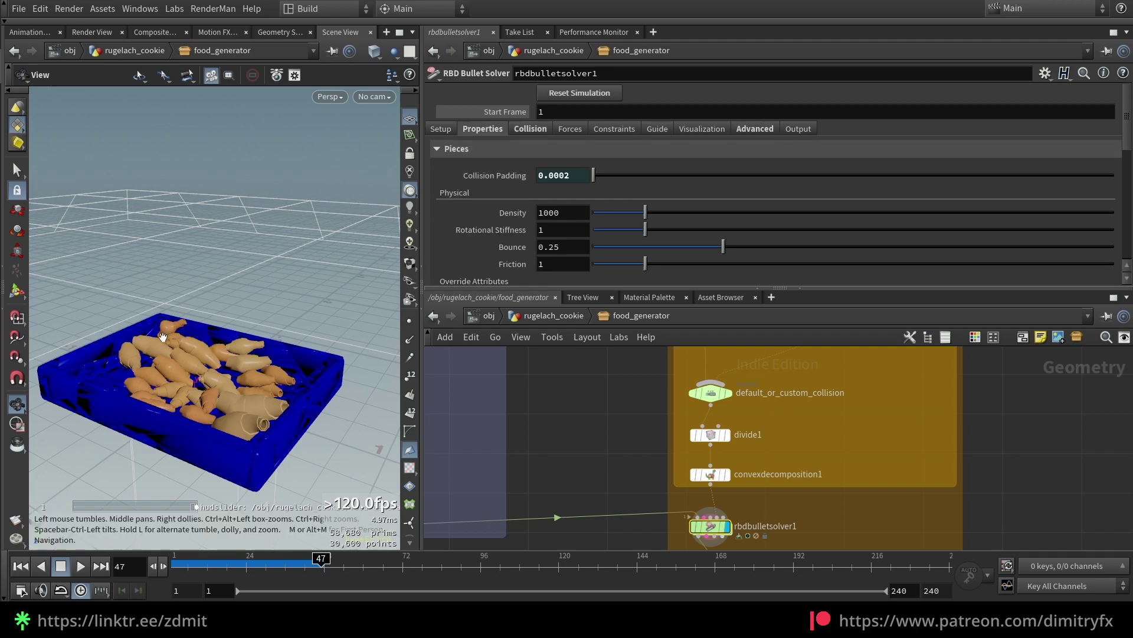
- Inspect the settled cookies in the box from several angles and return to the bullet solver's collision geometry settings
{"action": "right_click_drag", "start_coordinate": [168, 338], "coordinate": [306, 425]}
{"action": "left_click_drag", "start_coordinate": [305, 425], "coordinate": [148, 405]}
{"action": "right_click_drag", "start_coordinate": [147, 405], "coordinate": [182, 388]}
{"action": "left_click_drag", "start_coordinate": [182, 388], "coordinate": [160, 377]}
{"action": "key", "text": "f"}
{"action": "left_click", "coordinate": [530, 129]}
{"action": "left_click_drag", "start_coordinate": [266, 289], "coordinate": [330, 313]}
{"action": "right_click_drag", "start_coordinate": [330, 313], "coordinate": [378, 301]}
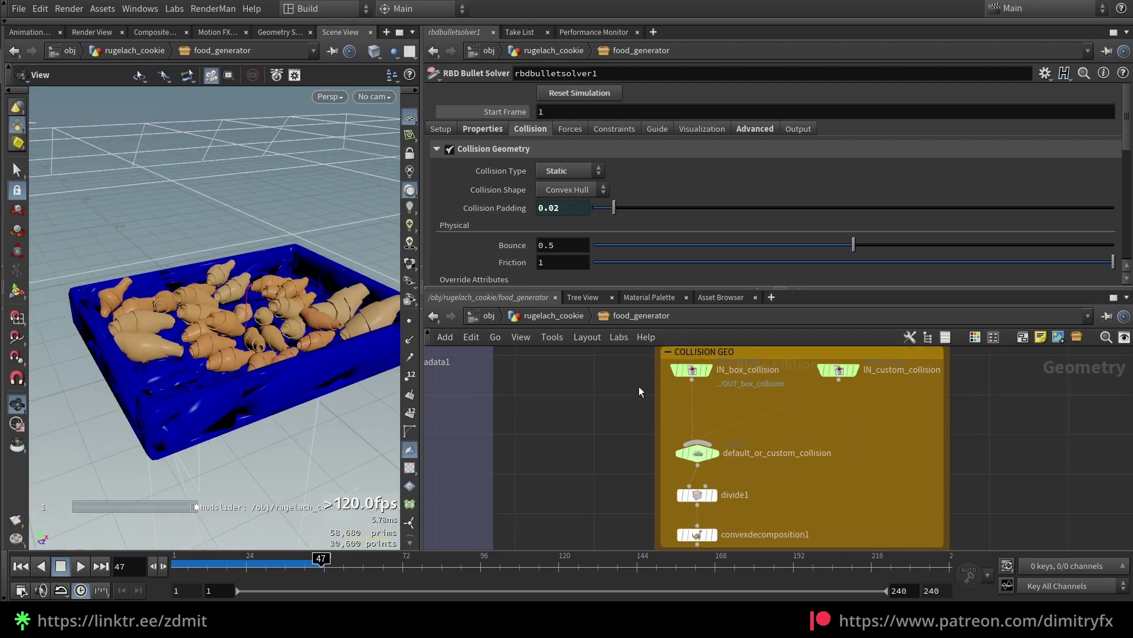
- Display IN_box_collision with shaded wireframe, and display divide1 to inspect the bricked collision mesh
{"action": "left_click", "coordinate": [709, 370]}
{"action": "key", "text": "shift+w"}
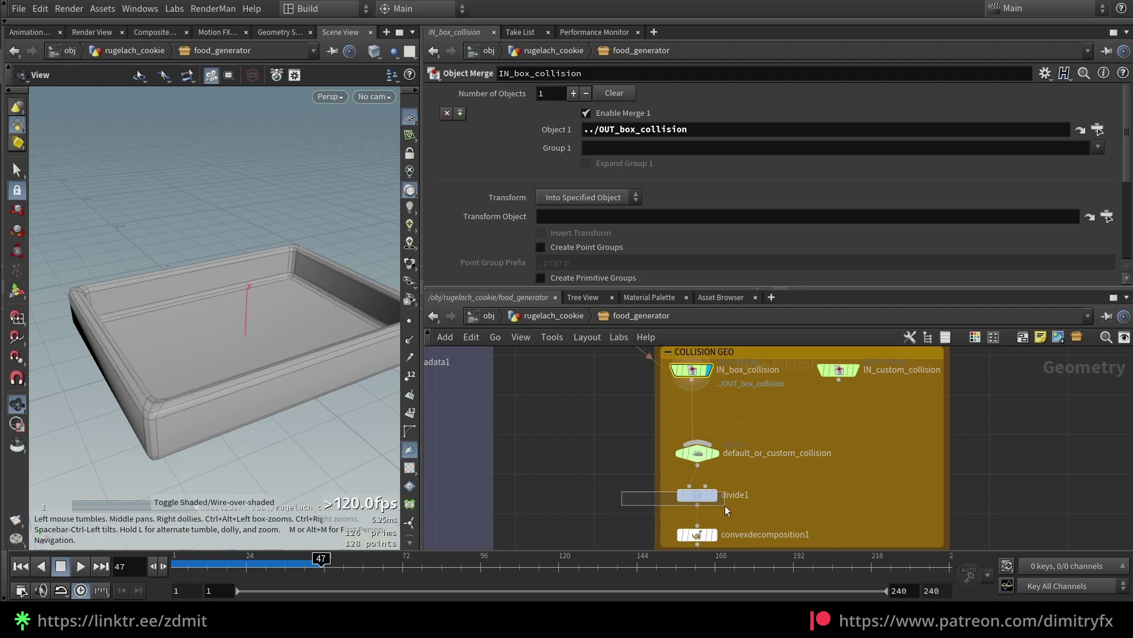
{"action": "left_click", "coordinate": [713, 494]}
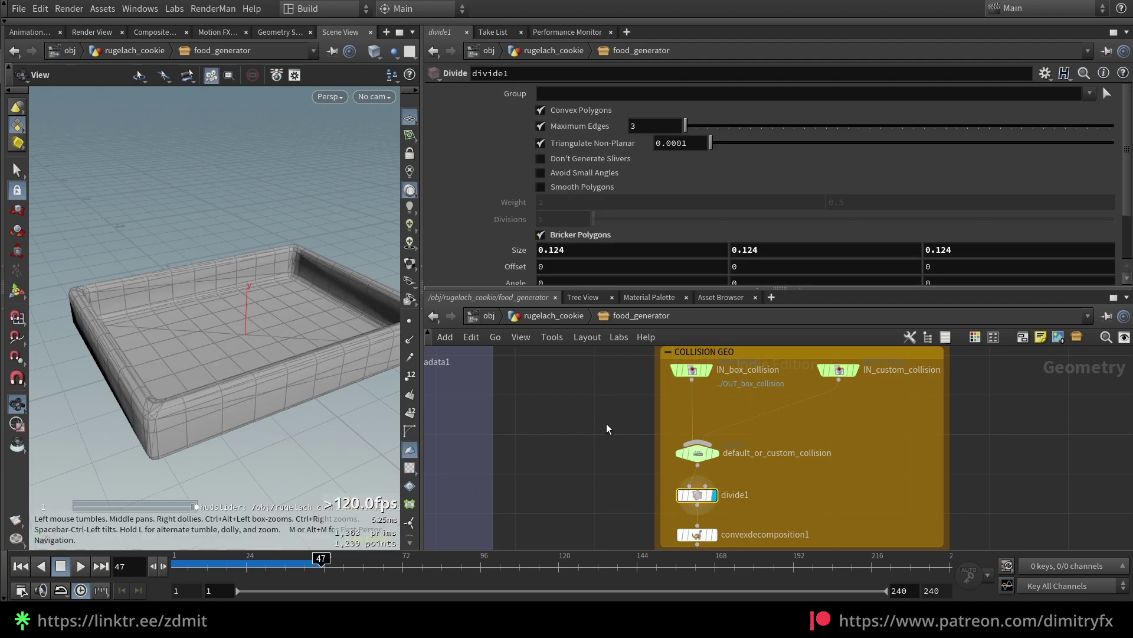
- Display convexdecomposition1 and examine its Max Concavity setting
{"action": "middle_click_drag", "start_coordinate": [608, 479], "coordinate": [596, 442]}
{"action": "left_click_drag", "start_coordinate": [586, 476], "coordinate": [738, 517]}
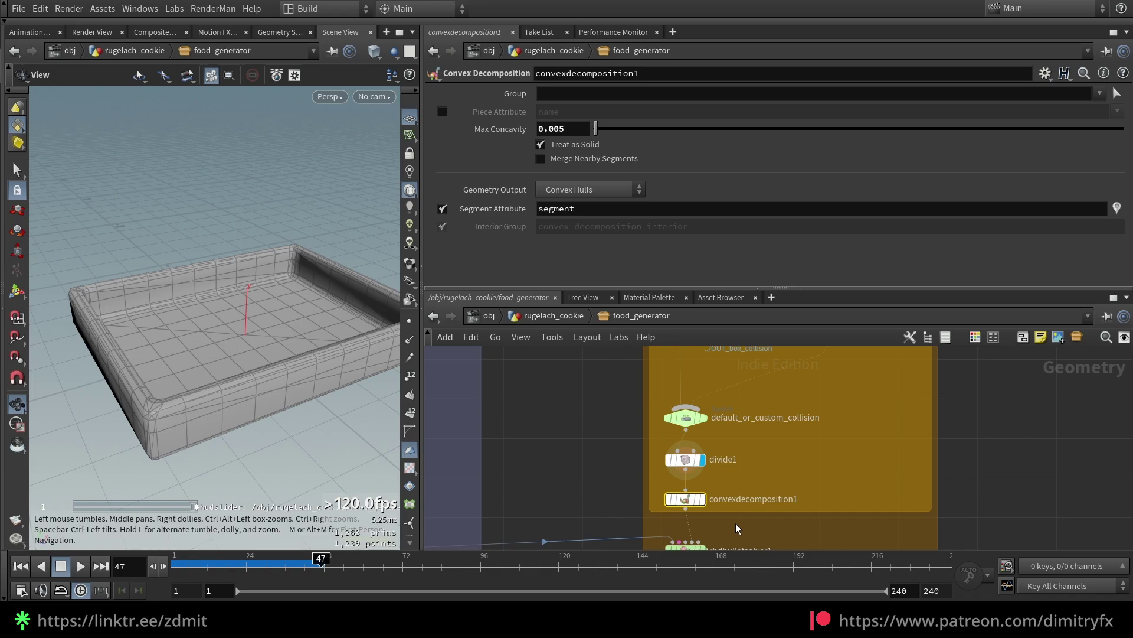
{"action": "key", "text": "r"}
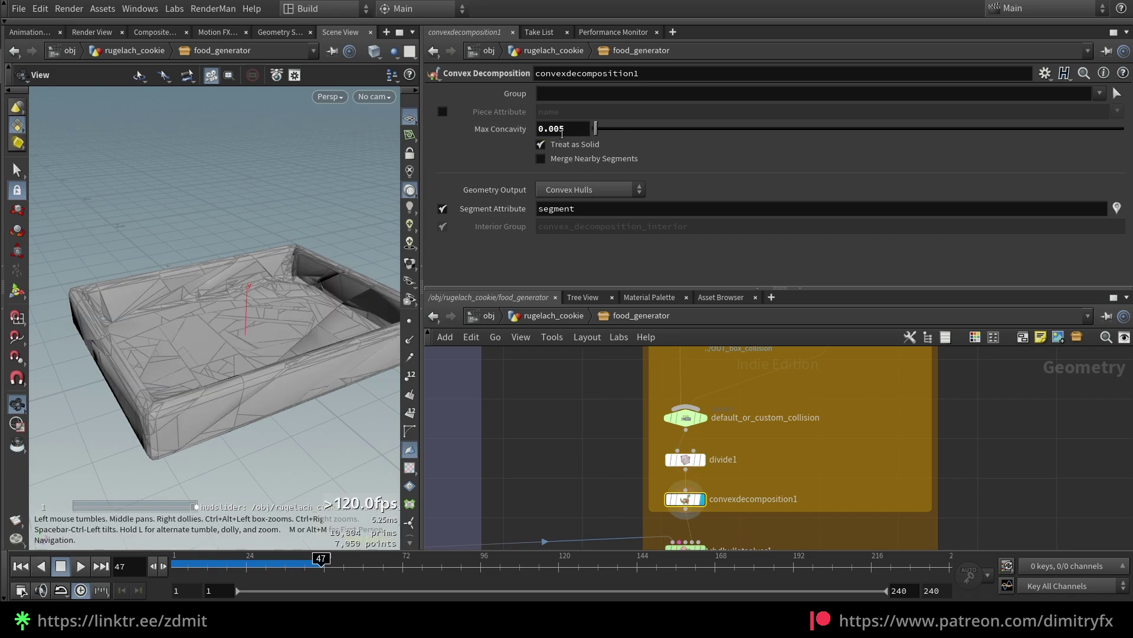
{"action": "left_click", "coordinate": [568, 130]}
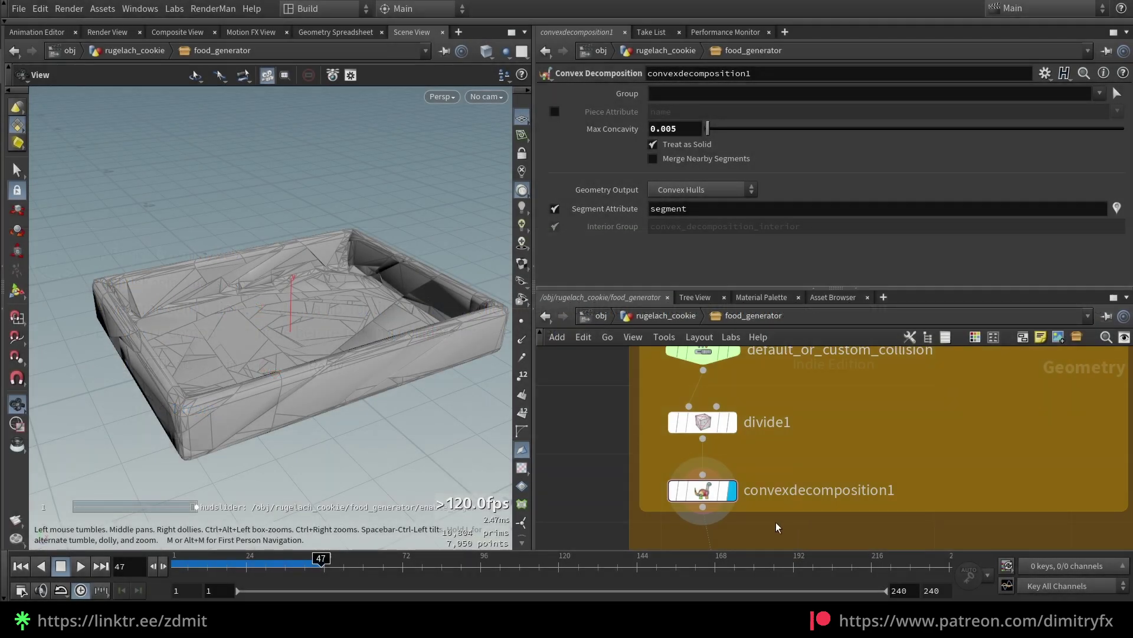
- Inspect the decomposed box collision from another angle and select rbdbulletsolver1 to show its collision settings
{"action": "scroll", "coordinate": [768, 484], "scroll_direction": "up", "scroll_amount": 3}
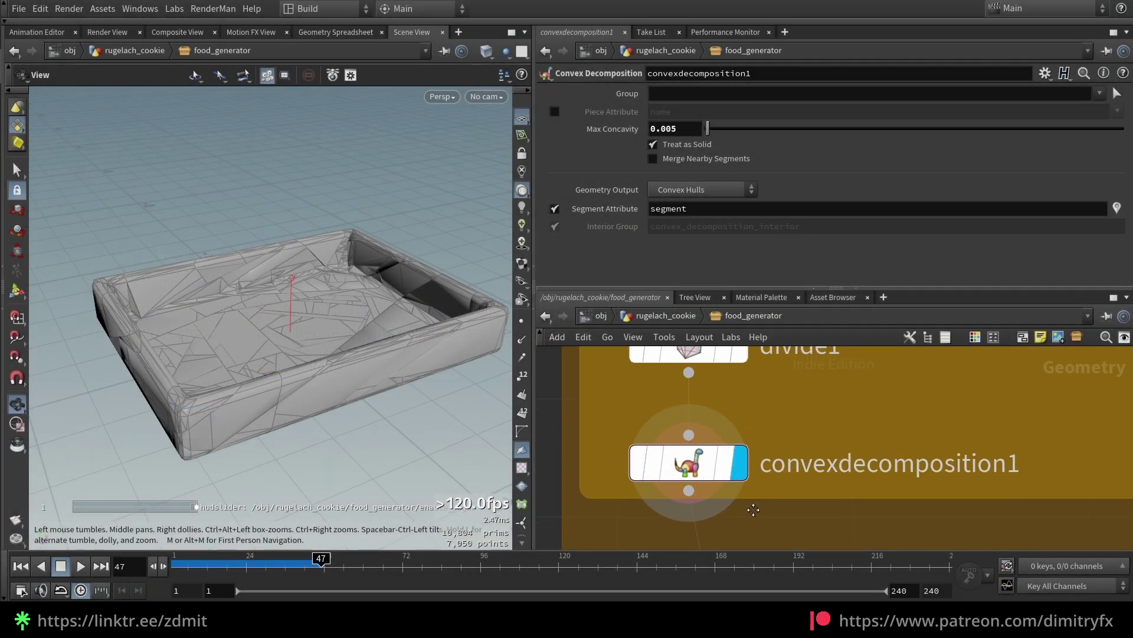
{"action": "left_click_drag", "start_coordinate": [332, 369], "coordinate": [267, 374]}
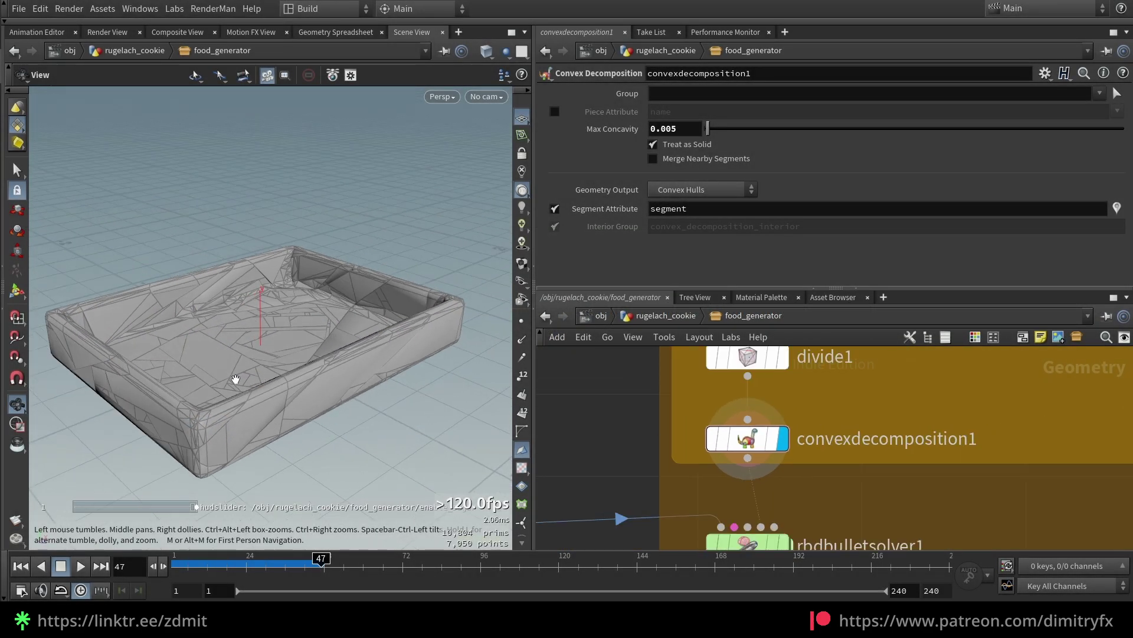
{"action": "middle_click_drag", "start_coordinate": [905, 490], "coordinate": [900, 398]}
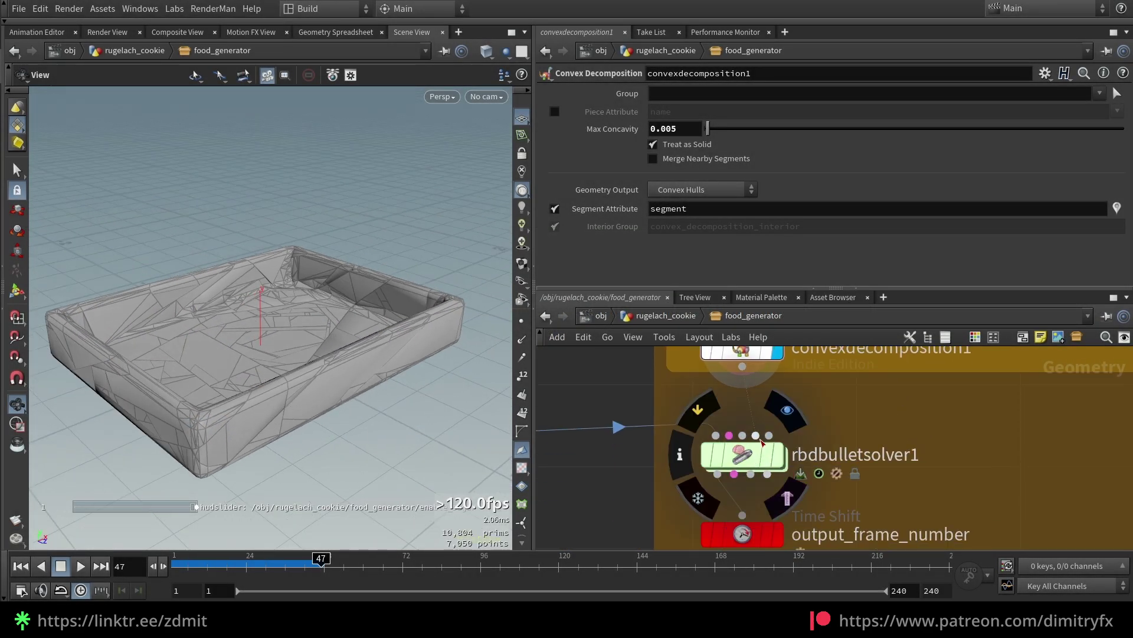
{"action": "left_click_drag", "start_coordinate": [607, 498], "coordinate": [810, 434]}
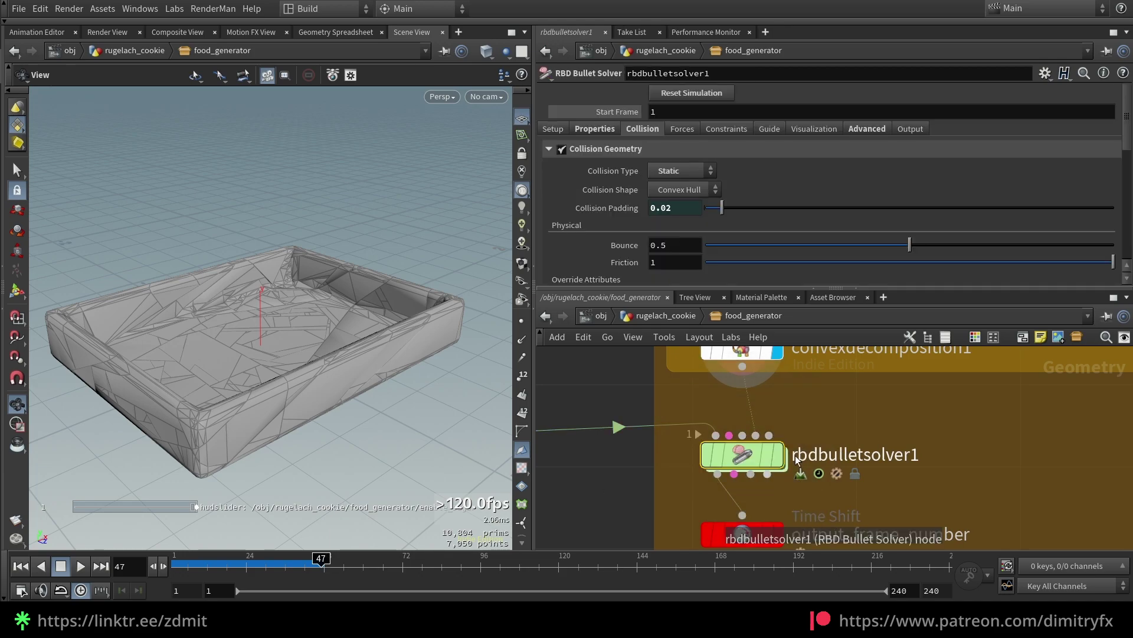
- Display rbdbulletsolver1, play the box simulation from the first frame, and show the output_frame_number settings
{"action": "left_click", "coordinate": [778, 455]}
{"action": "left_click", "coordinate": [22, 566]}
{"action": "left_click", "coordinate": [81, 566]}
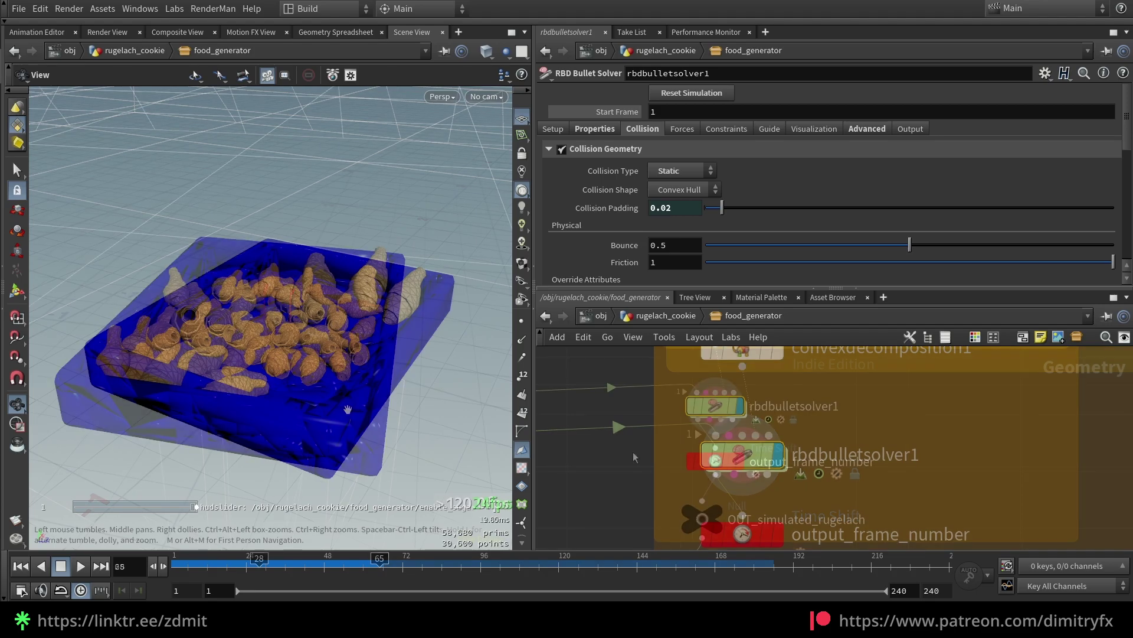
{"action": "scroll", "coordinate": [656, 472], "scroll_direction": "down", "scroll_amount": 2}
{"action": "left_click", "coordinate": [732, 462]}
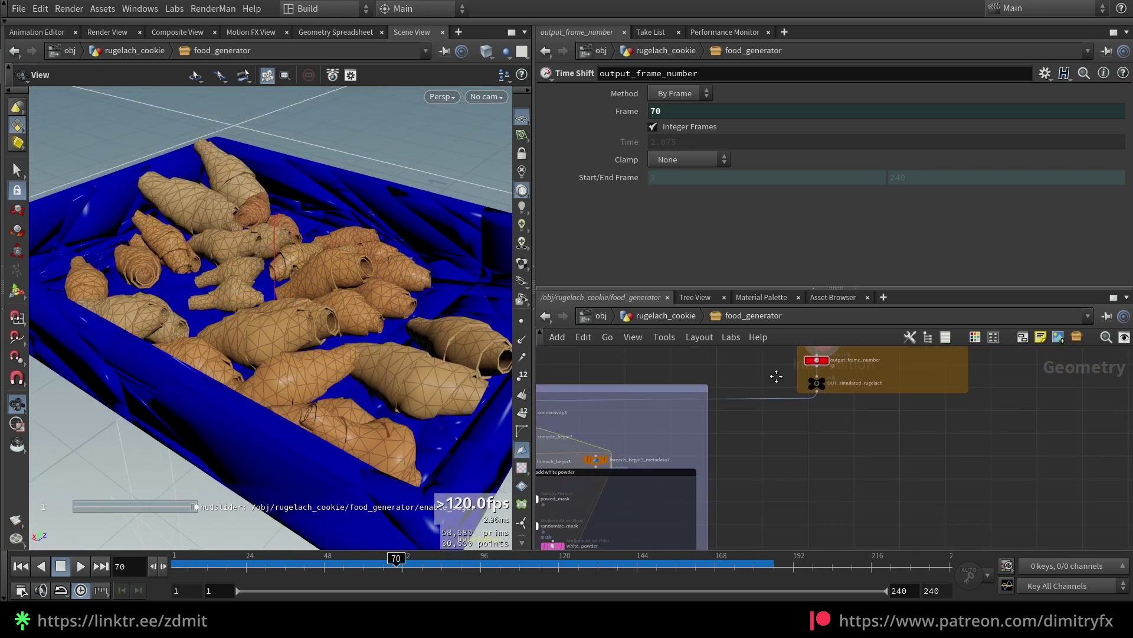
- Look through the ADD WHITE POWDER network from start to end and display its connectivity3 node
{"action": "middle_click_drag", "start_coordinate": [776, 376], "coordinate": [994, 379]}
{"action": "scroll", "coordinate": [792, 440], "scroll_direction": "up", "scroll_amount": 4}
{"action": "middle_click_drag", "start_coordinate": [839, 413], "coordinate": [902, 446]}
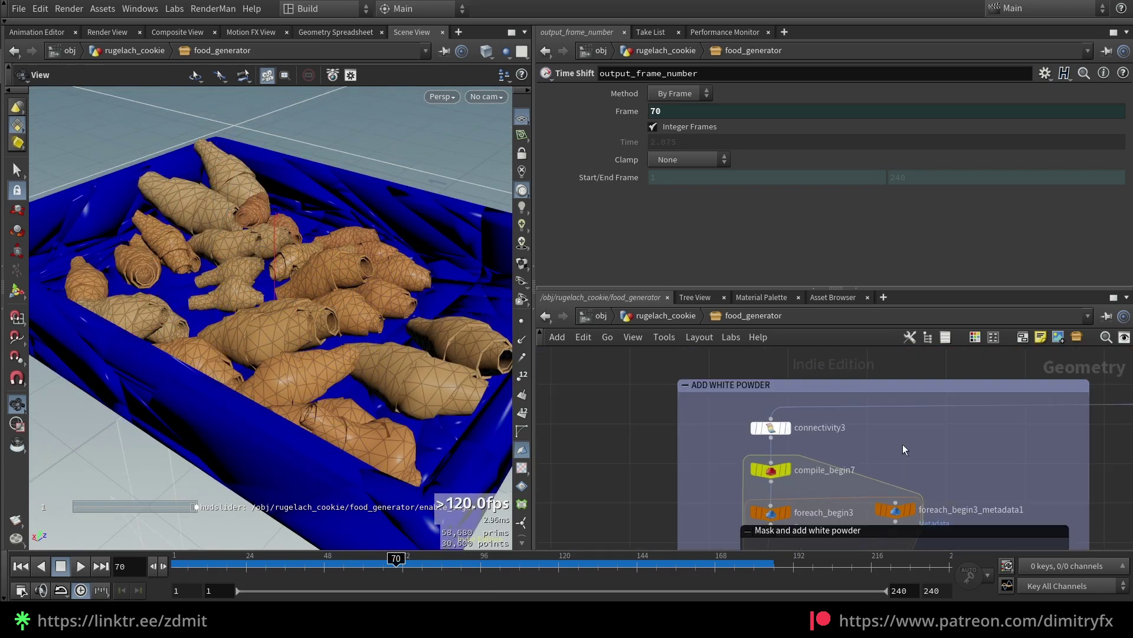
{"action": "scroll", "coordinate": [902, 447], "scroll_direction": "down", "scroll_amount": 2}
{"action": "middle_click_drag", "start_coordinate": [952, 512], "coordinate": [896, 455]}
{"action": "middle_click_drag", "start_coordinate": [946, 539], "coordinate": [915, 450]}
{"action": "scroll", "coordinate": [915, 450], "scroll_direction": "down", "scroll_amount": 3}
{"action": "scroll", "coordinate": [842, 496], "scroll_direction": "up", "scroll_amount": 4}
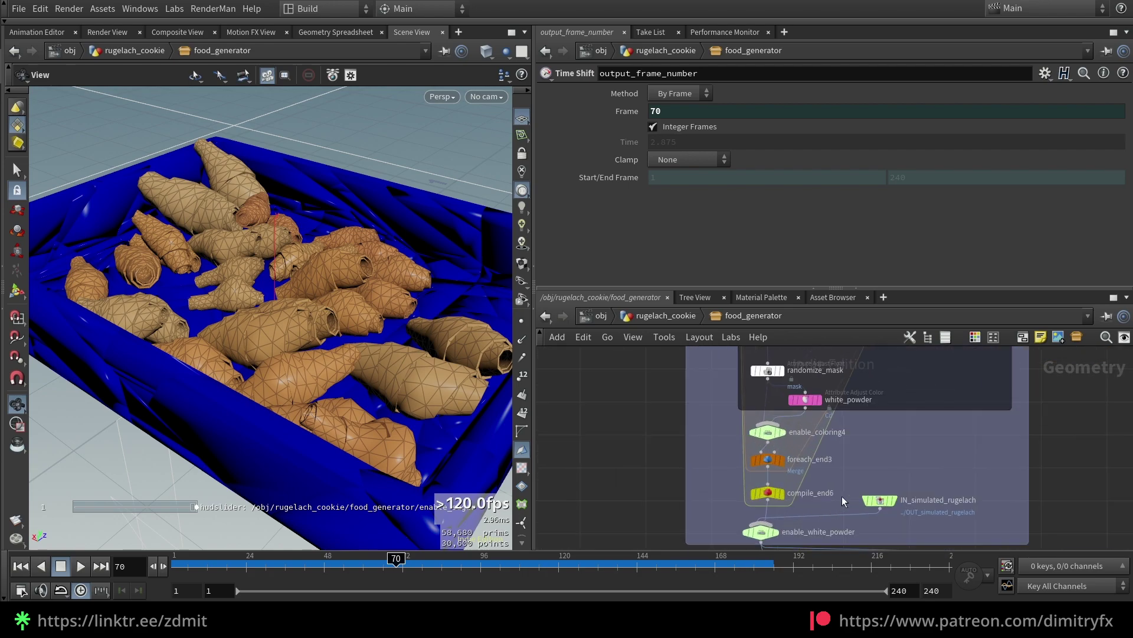
{"action": "middle_click_drag", "start_coordinate": [898, 398], "coordinate": [830, 514]}
{"action": "scroll", "coordinate": [830, 514], "scroll_direction": "down", "scroll_amount": 3}
{"action": "scroll", "coordinate": [741, 453], "scroll_direction": "up", "scroll_amount": 2}
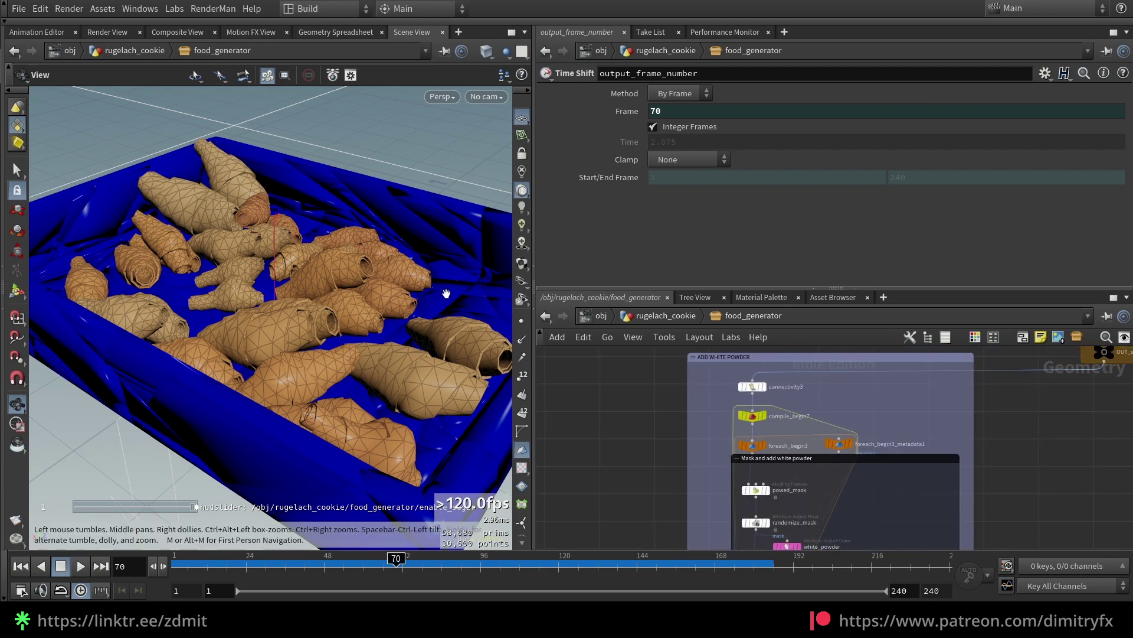
{"action": "left_click", "coordinate": [775, 386]}
{"action": "key", "text": "r"}
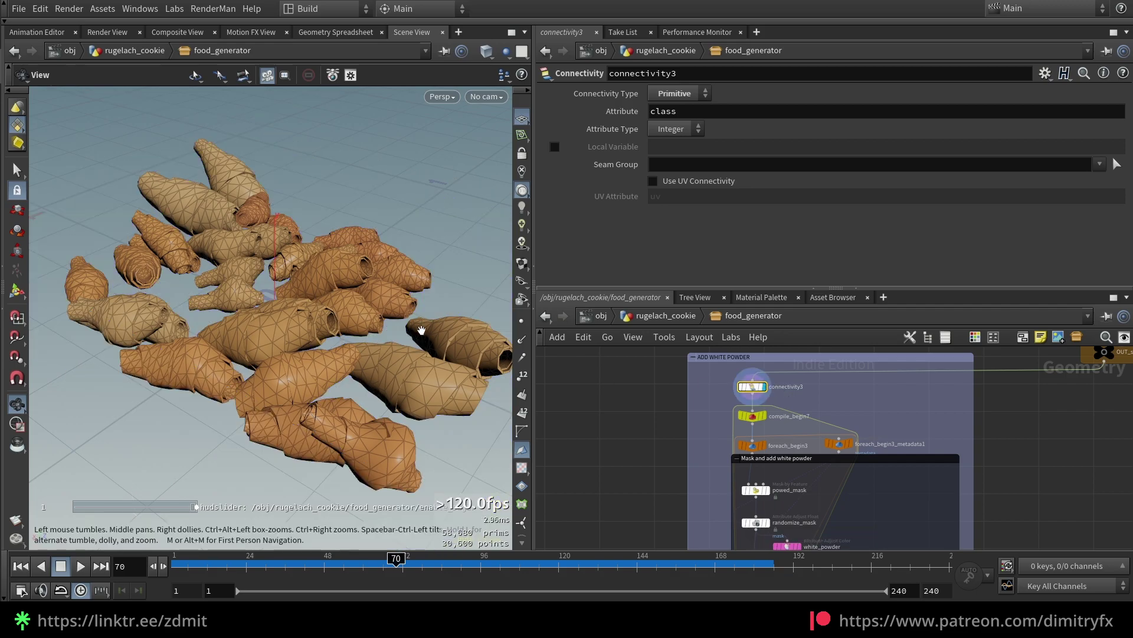
- Display powed_mask, visualize its combined mask on the single cookie, and turn off the wireframe shading
{"action": "scroll", "coordinate": [818, 540], "scroll_direction": "up", "scroll_amount": 3}
{"action": "left_click", "coordinate": [679, 418]}
{"action": "key", "text": "r"}
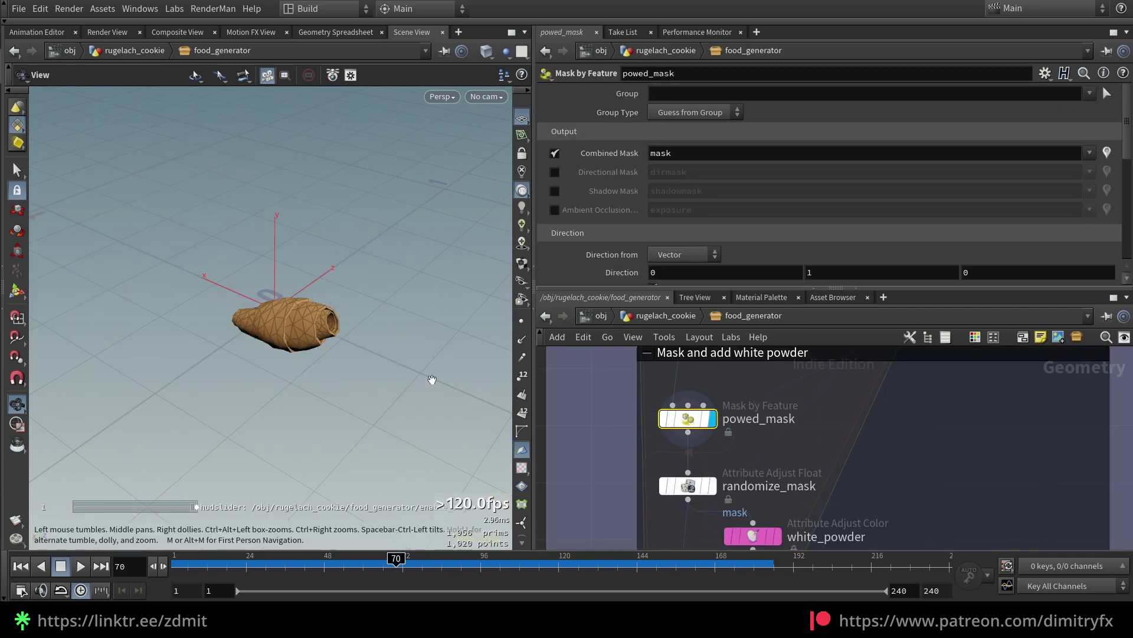
{"action": "left_click", "coordinate": [1108, 153]}
{"action": "scroll", "coordinate": [266, 325], "scroll_direction": "up", "scroll_amount": 4}
{"action": "mouse_move", "coordinate": [266, 312]}
{"action": "left_mouse_down"}
{"action": "mouse_move", "coordinate": [223, 329]}
{"action": "mouse_move", "coordinate": [253, 354]}
{"action": "left_mouse_up"}
{"action": "key", "text": "shift+w"}
{"action": "left_click_drag", "start_coordinate": [284, 281], "coordinate": [280, 343]}
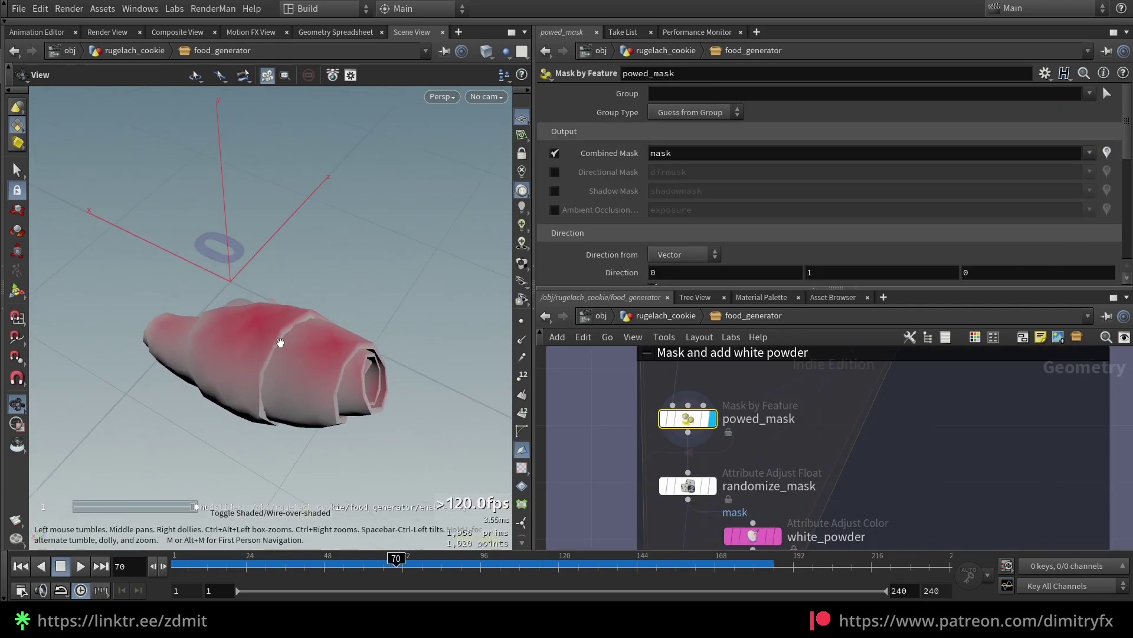
- Display randomize_mask and examine its noise pattern expressions and the spare input to foreach_begin3_metadata1
{"action": "left_click", "coordinate": [1107, 153]}
{"action": "left_click_drag", "start_coordinate": [574, 493], "coordinate": [708, 448]}
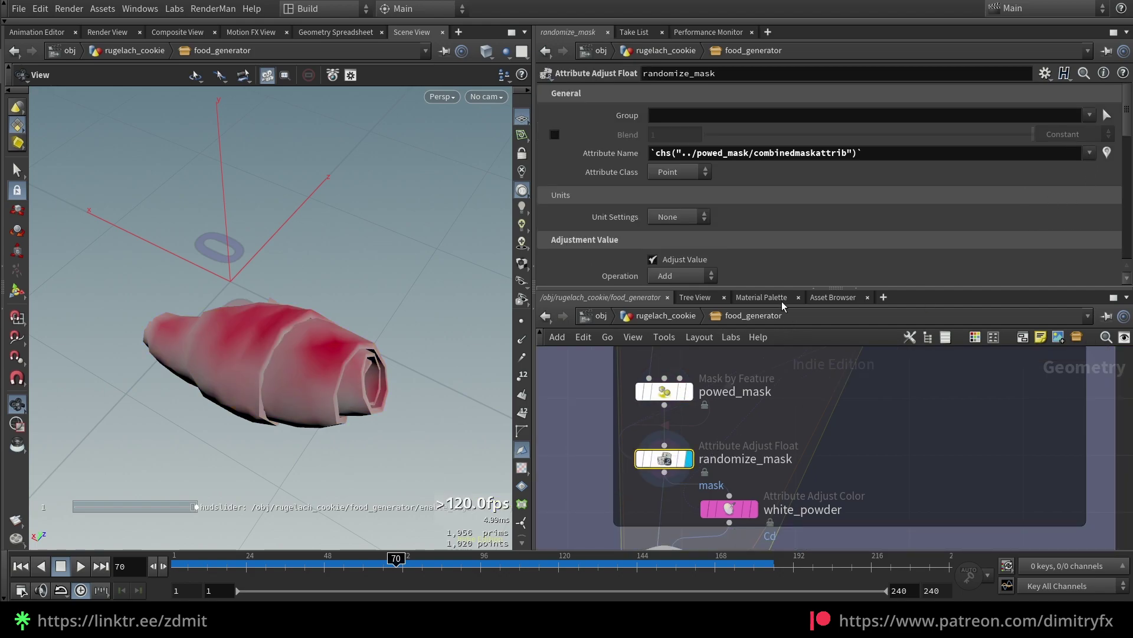
{"action": "scroll", "coordinate": [705, 230], "scroll_direction": "down", "scroll_amount": 5}
{"action": "scroll", "coordinate": [705, 230], "scroll_direction": "down", "scroll_amount": 5}
{"action": "scroll", "coordinate": [916, 356], "scroll_direction": "down", "scroll_amount": 2}
{"action": "middle_click_drag", "start_coordinate": [919, 352], "coordinate": [891, 430]}
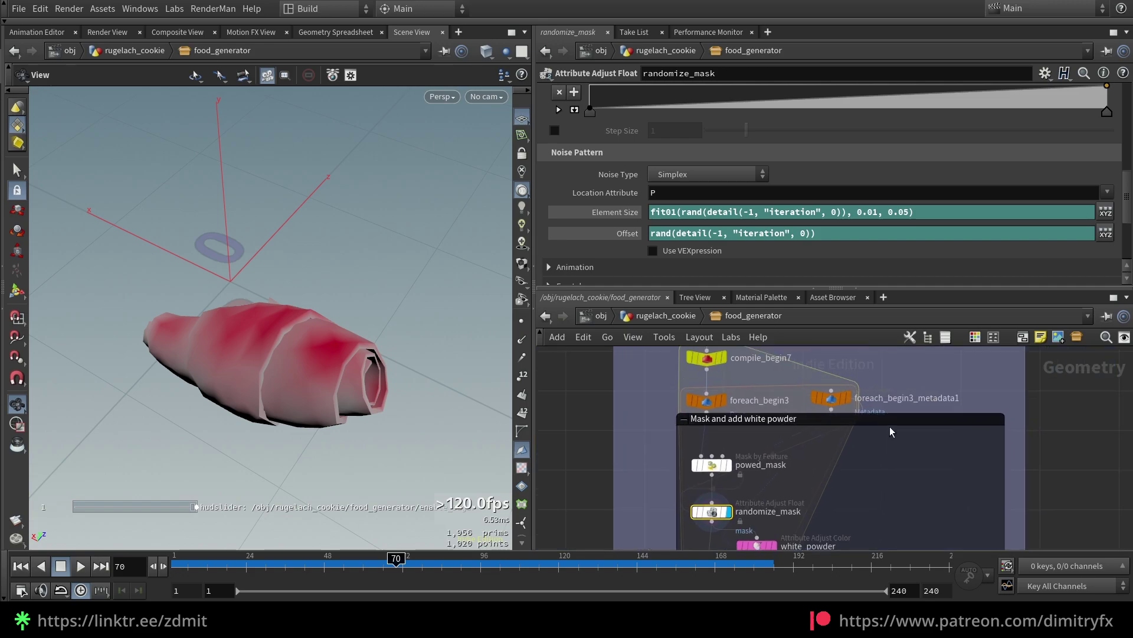
{"action": "scroll", "coordinate": [891, 405], "scroll_direction": "up", "scroll_amount": 1}
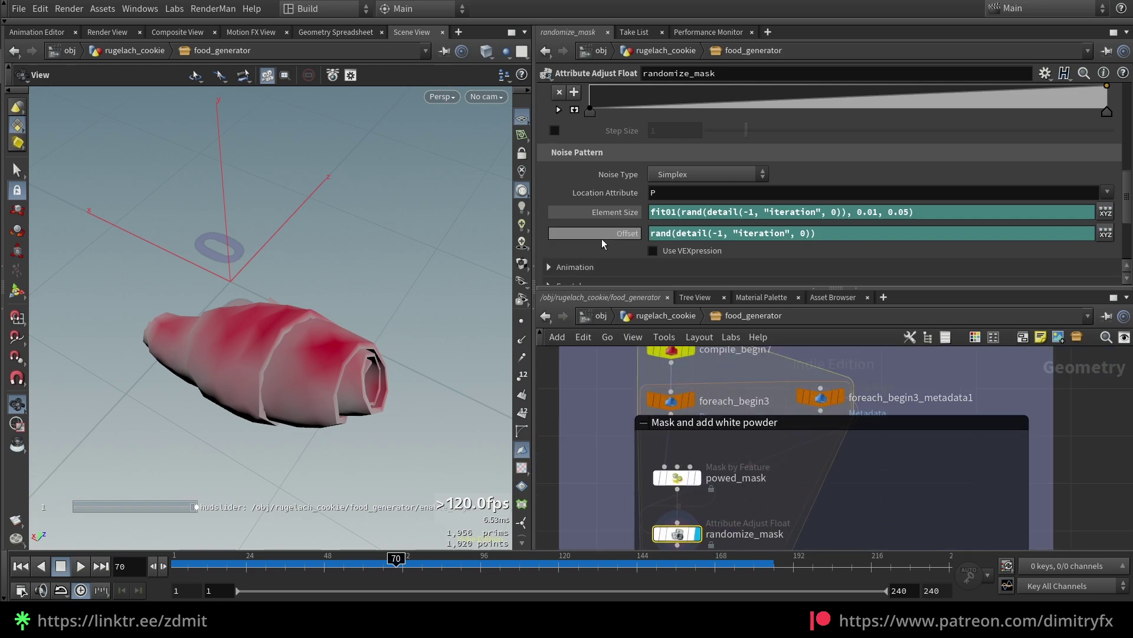
{"action": "scroll", "coordinate": [599, 236], "scroll_direction": "down", "scroll_amount": 3}
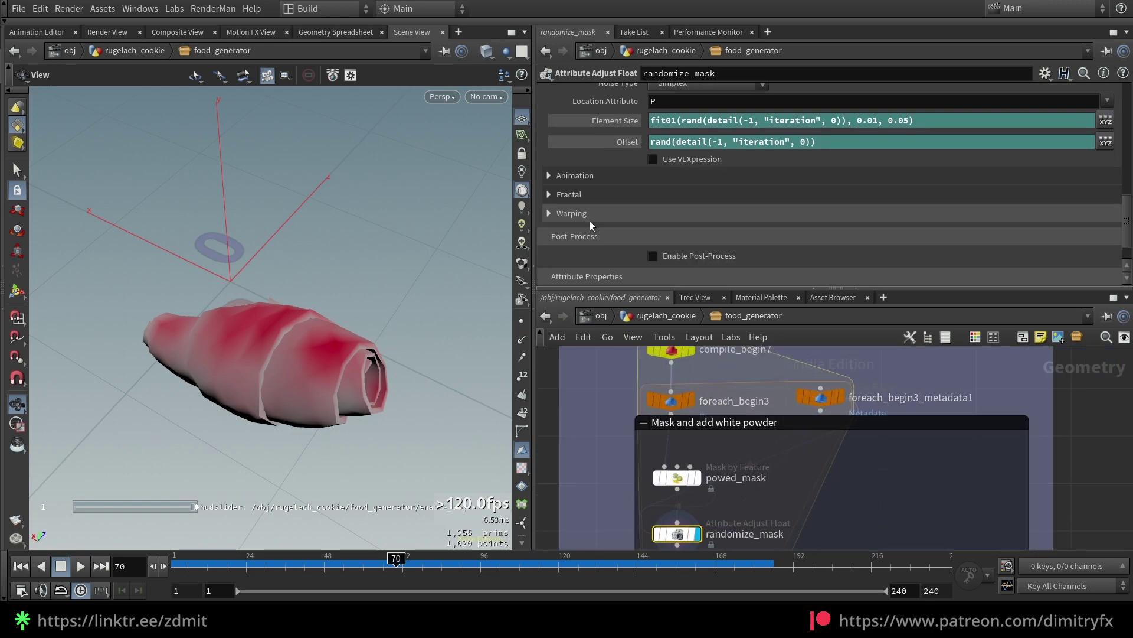
{"action": "scroll", "coordinate": [592, 221], "scroll_direction": "down", "scroll_amount": 2}
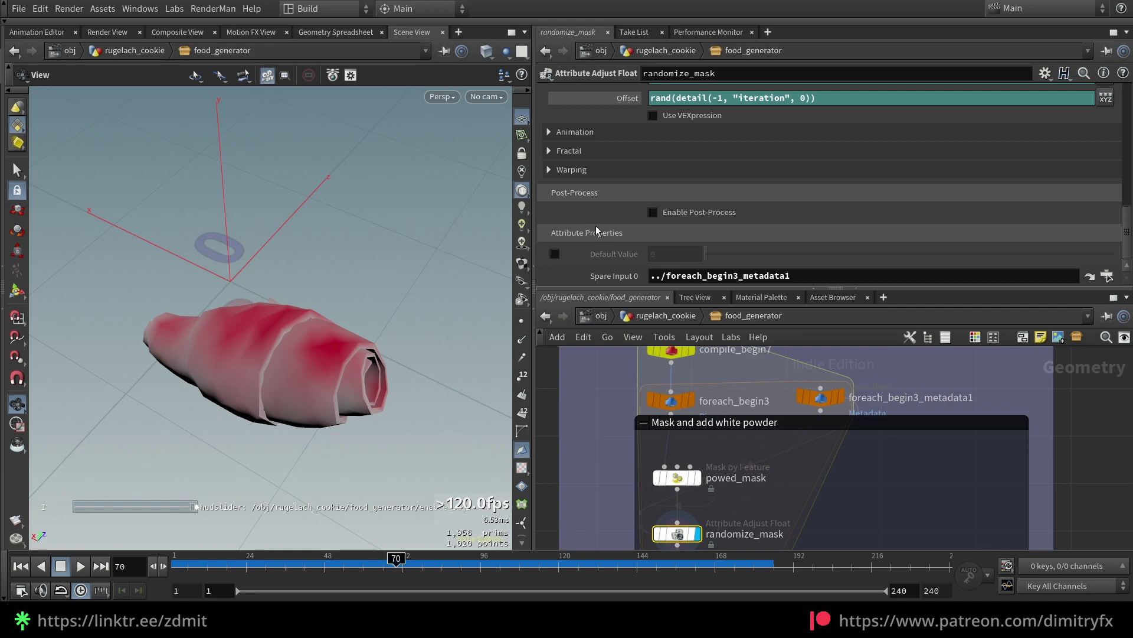
- Show the settings of the white_powder color node and the enable_white_powder switch
{"action": "middle_click_drag", "start_coordinate": [627, 486], "coordinate": [621, 406]}
{"action": "middle_click_drag", "start_coordinate": [783, 524], "coordinate": [814, 465]}
{"action": "left_click", "coordinate": [746, 437]}
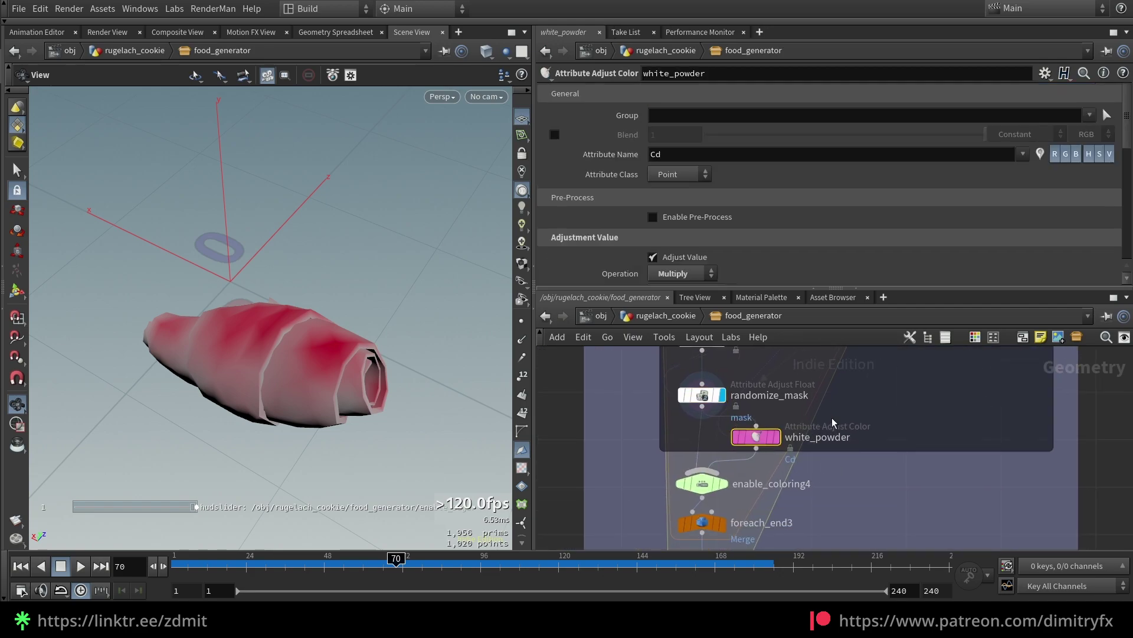
{"action": "scroll", "coordinate": [827, 191], "scroll_direction": "down", "scroll_amount": 8}
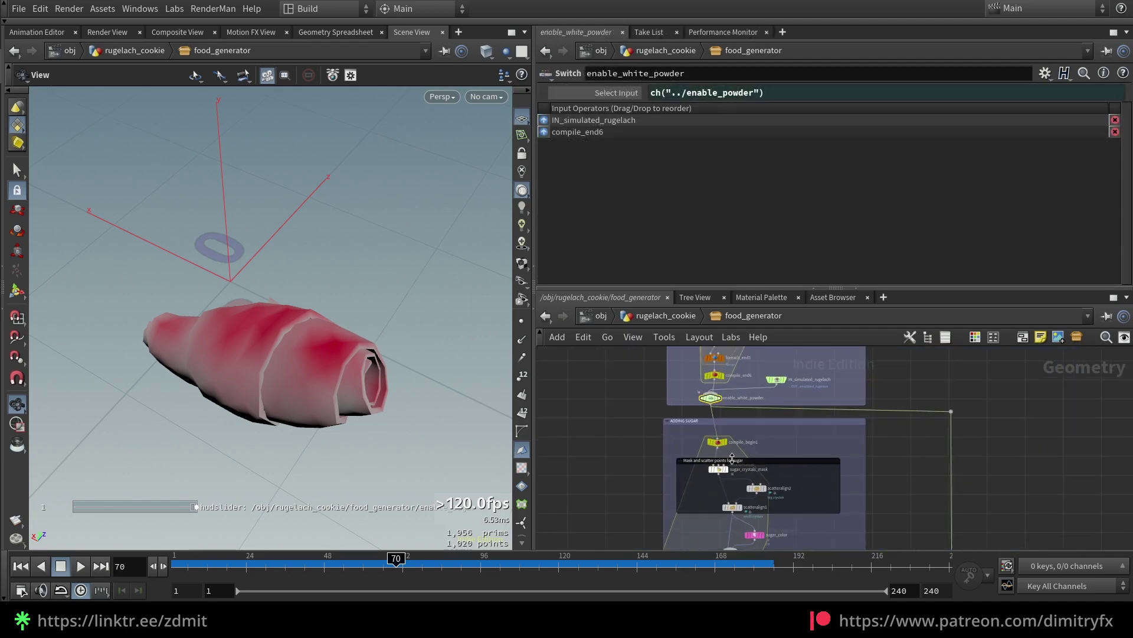
{"action": "scroll", "coordinate": [723, 465], "scroll_direction": "up", "scroll_amount": 4}
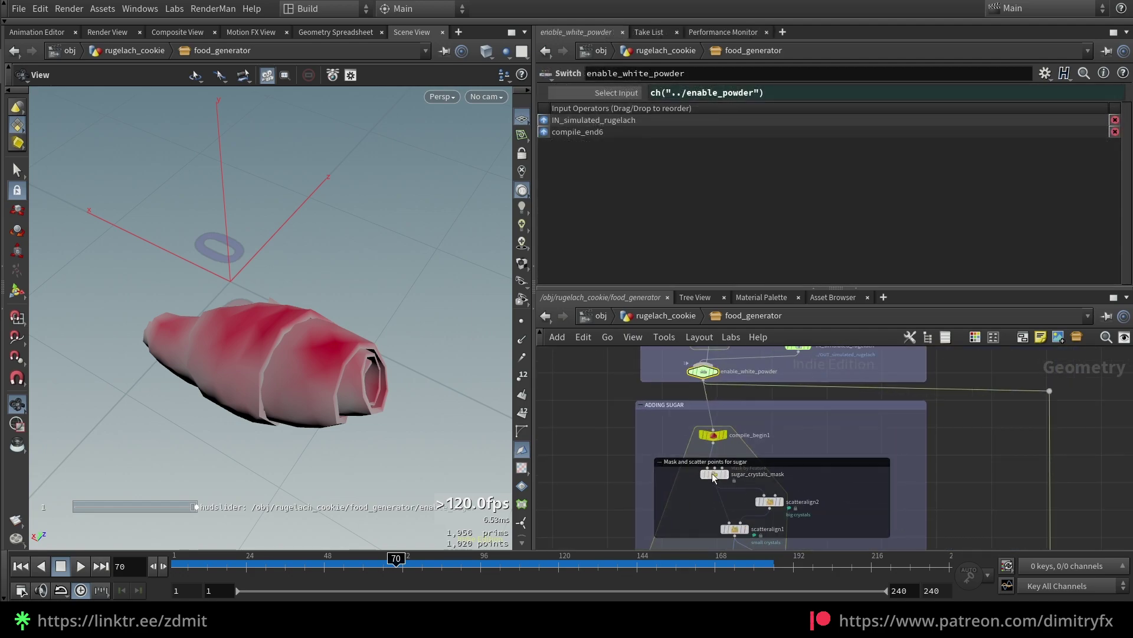
- Display sugar_crystals_mask in the ADDING SUGAR network and inspect the mask across all framed cookies
{"action": "scroll", "coordinate": [749, 501], "scroll_direction": "up", "scroll_amount": 1}
{"action": "left_click", "coordinate": [688, 470]}
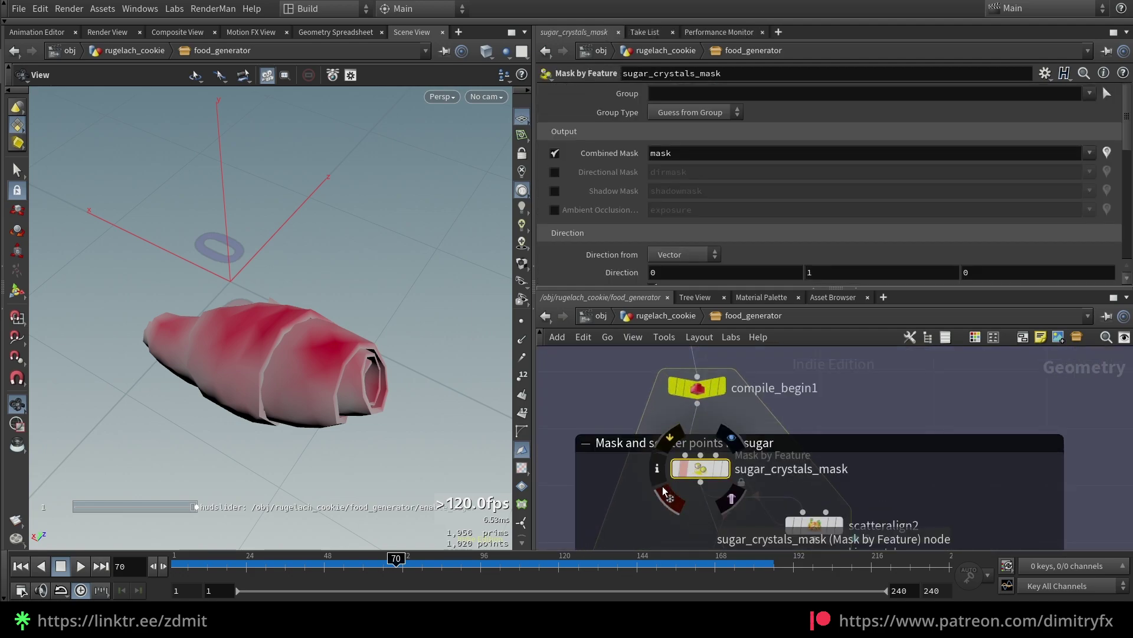
{"action": "scroll", "coordinate": [655, 494], "scroll_direction": "down", "scroll_amount": 2}
{"action": "scroll", "coordinate": [651, 498], "scroll_direction": "up", "scroll_amount": 2}
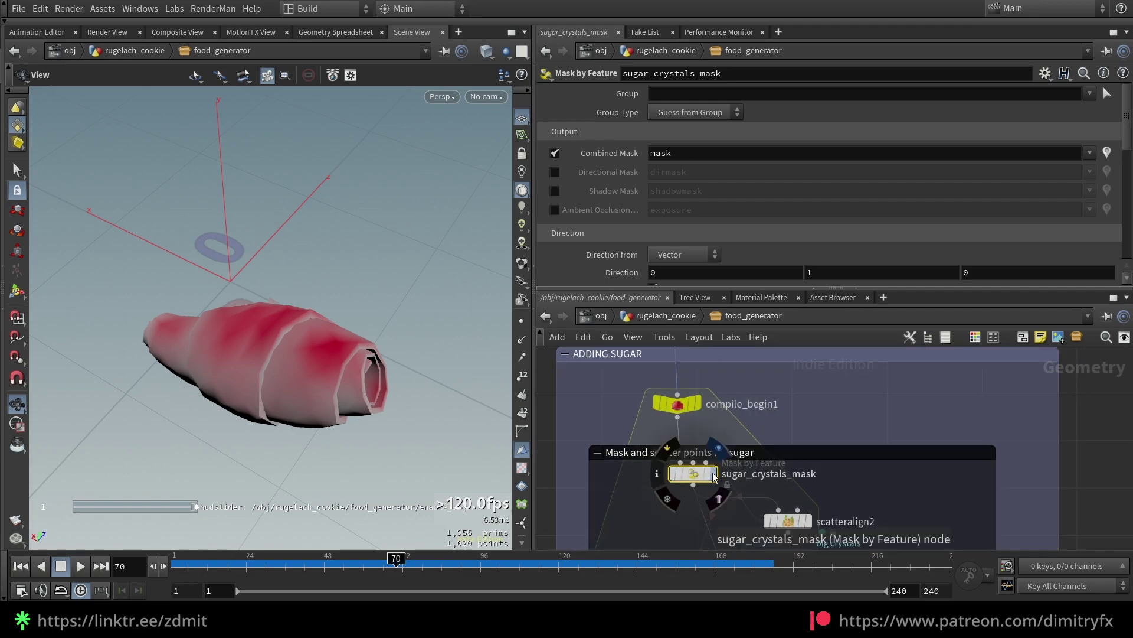
{"action": "key", "text": "r"}
{"action": "key", "text": "g"}
{"action": "left_click_drag", "start_coordinate": [296, 355], "coordinate": [322, 399]}
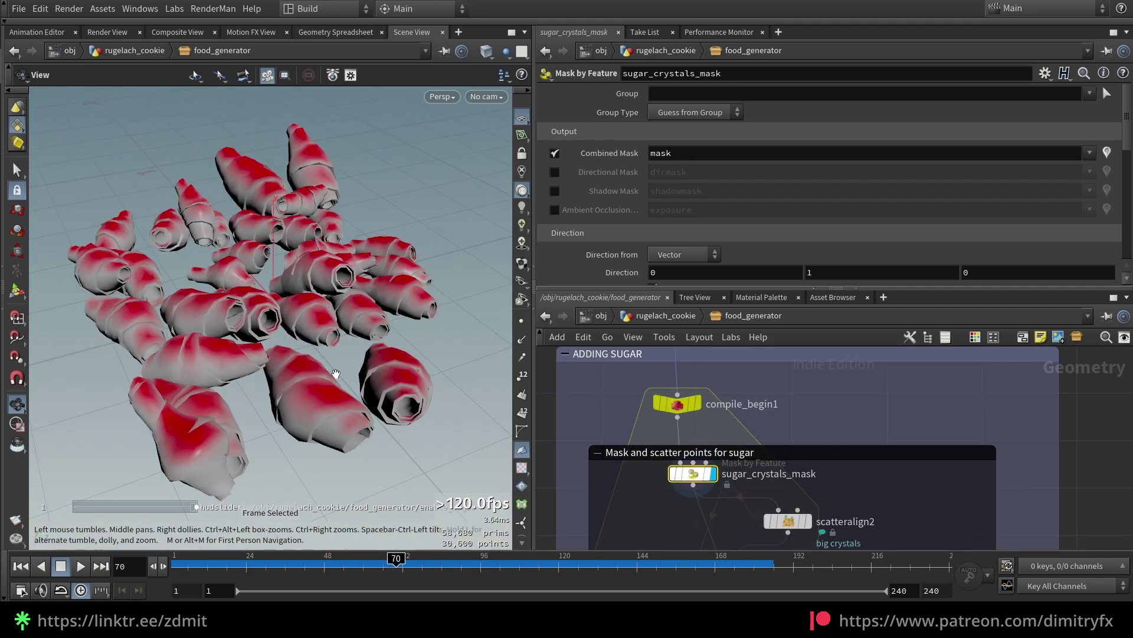
{"action": "left_click_drag", "start_coordinate": [156, 345], "coordinate": [200, 353]}
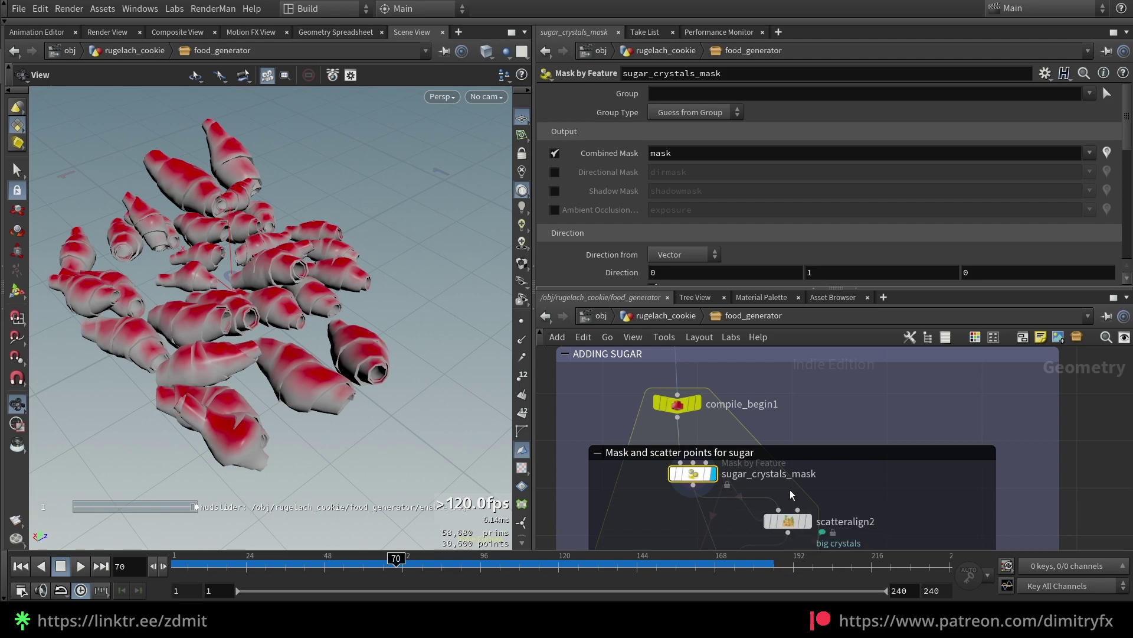
- Display the scatteralign2 big crystal points and examine their density attribute, its source in sugar_crystals_mask, and the rotation settings
{"action": "middle_click_drag", "start_coordinate": [833, 546], "coordinate": [818, 471]}
{"action": "left_click", "coordinate": [770, 442]}
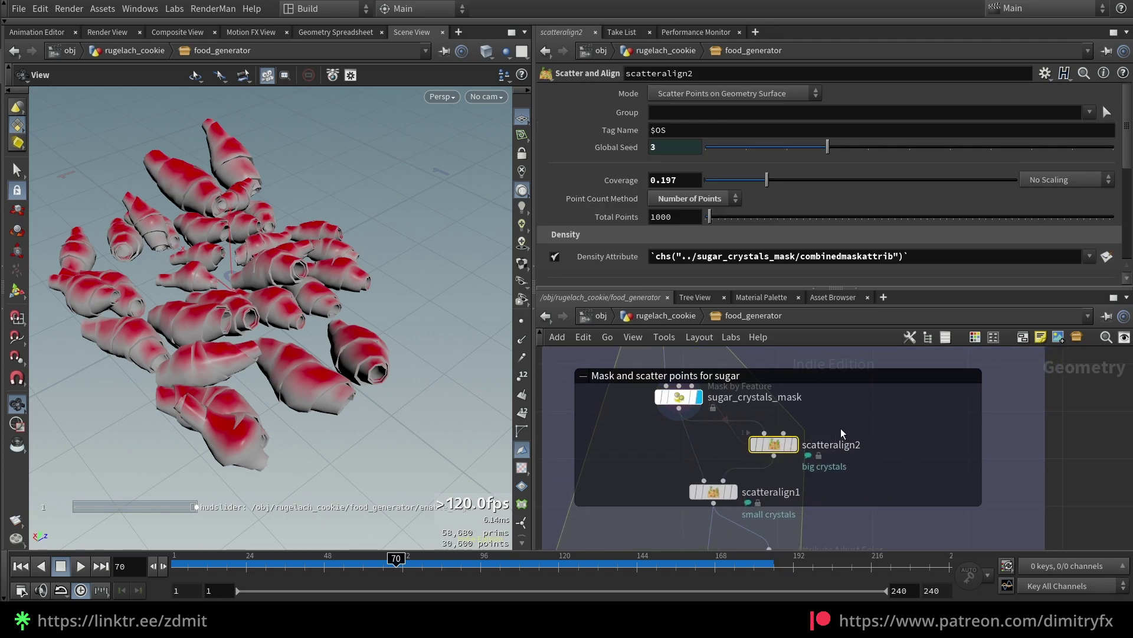
{"action": "left_click", "coordinate": [794, 444]}
{"action": "left_click", "coordinate": [679, 396]}
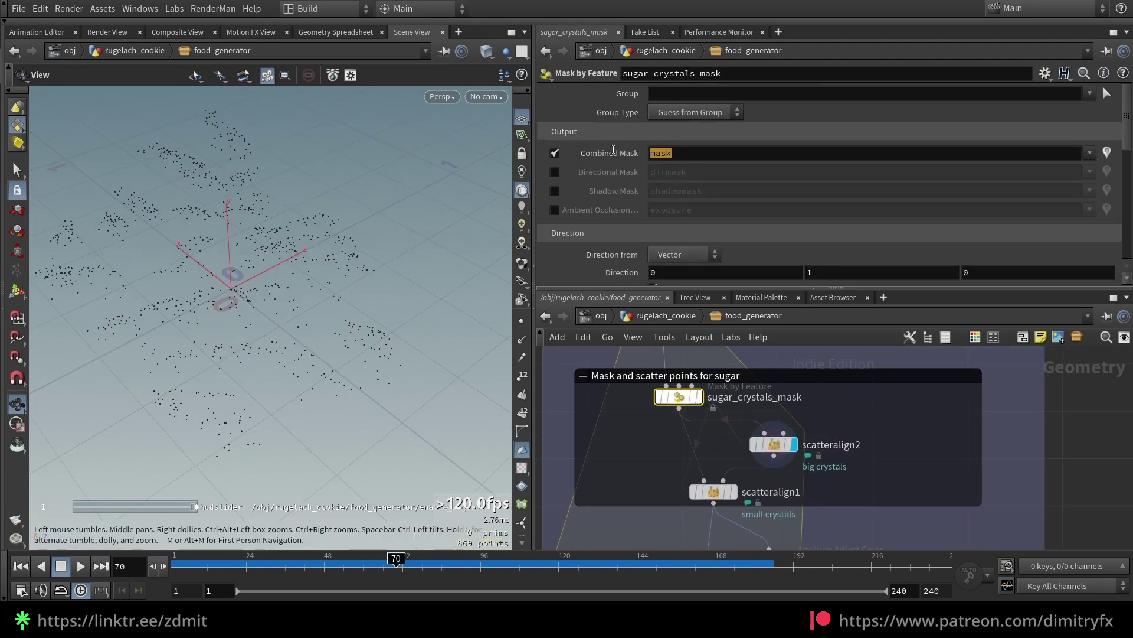
{"action": "left_click", "coordinate": [774, 444]}
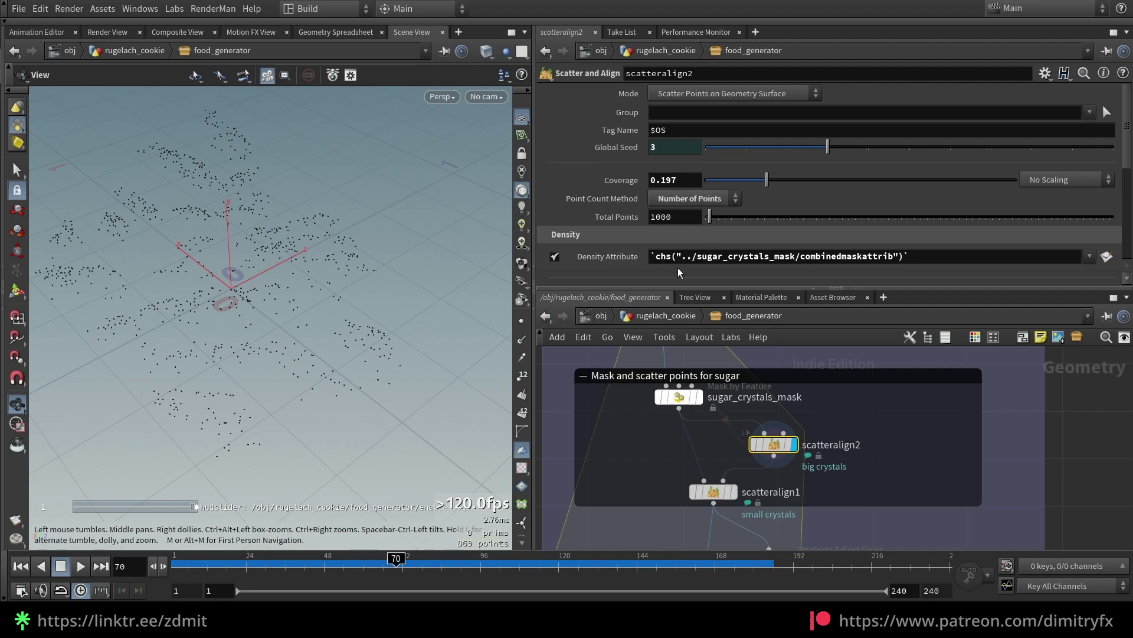
{"action": "left_click_drag", "start_coordinate": [823, 477], "coordinate": [762, 433]}
{"action": "left_click_drag", "start_coordinate": [248, 443], "coordinate": [296, 411]}
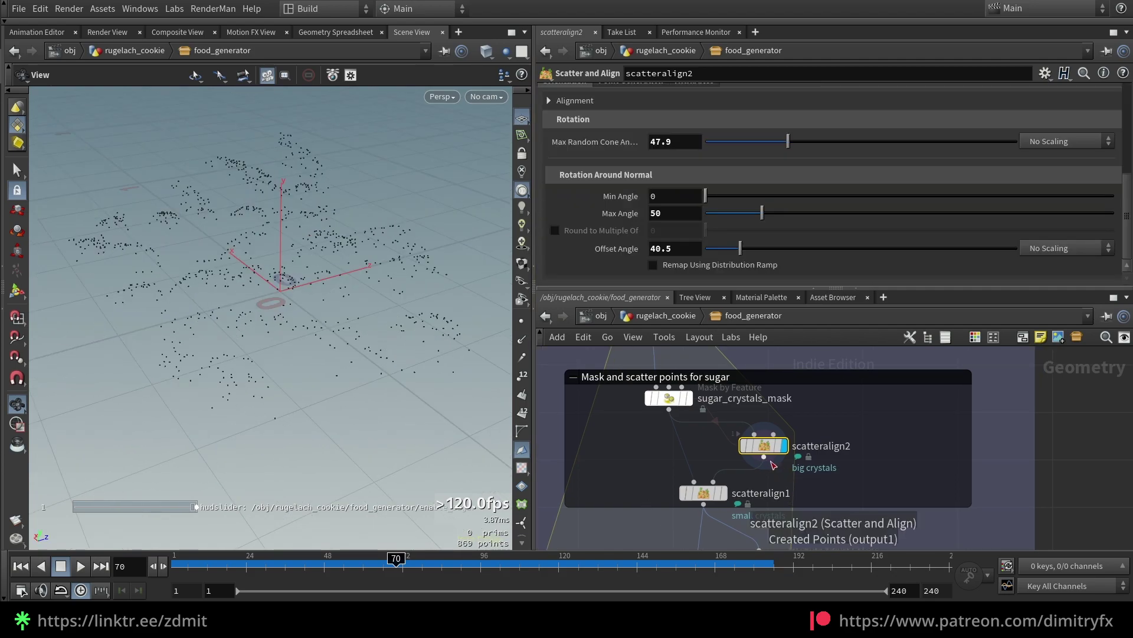
- Display the scatteralign1 small crystal points and examine their Point Generation relaxation and constraint-point avoidance settings
{"action": "scroll", "coordinate": [773, 464], "scroll_direction": "up", "scroll_amount": 4}
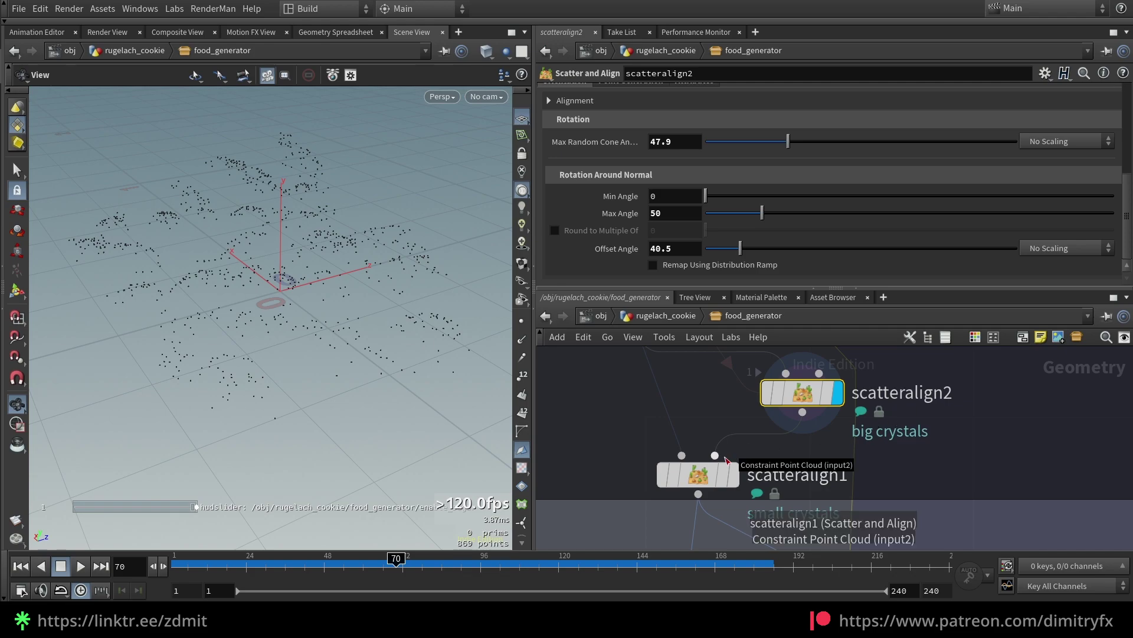
{"action": "left_click", "coordinate": [698, 474]}
{"action": "left_click", "coordinate": [733, 474]}
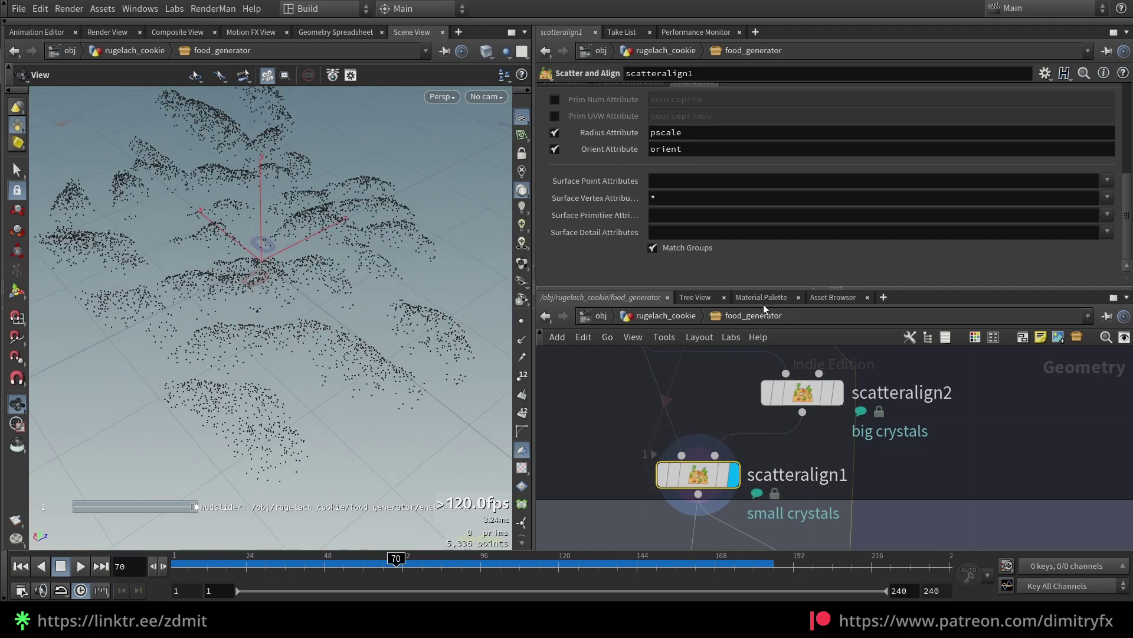
{"action": "scroll", "coordinate": [689, 211], "scroll_direction": "up", "scroll_amount": 4}
{"action": "scroll", "coordinate": [690, 211], "scroll_direction": "up", "scroll_amount": 1}
{"action": "left_click", "coordinate": [625, 231]}
{"action": "scroll", "coordinate": [607, 219], "scroll_direction": "down", "scroll_amount": 4}
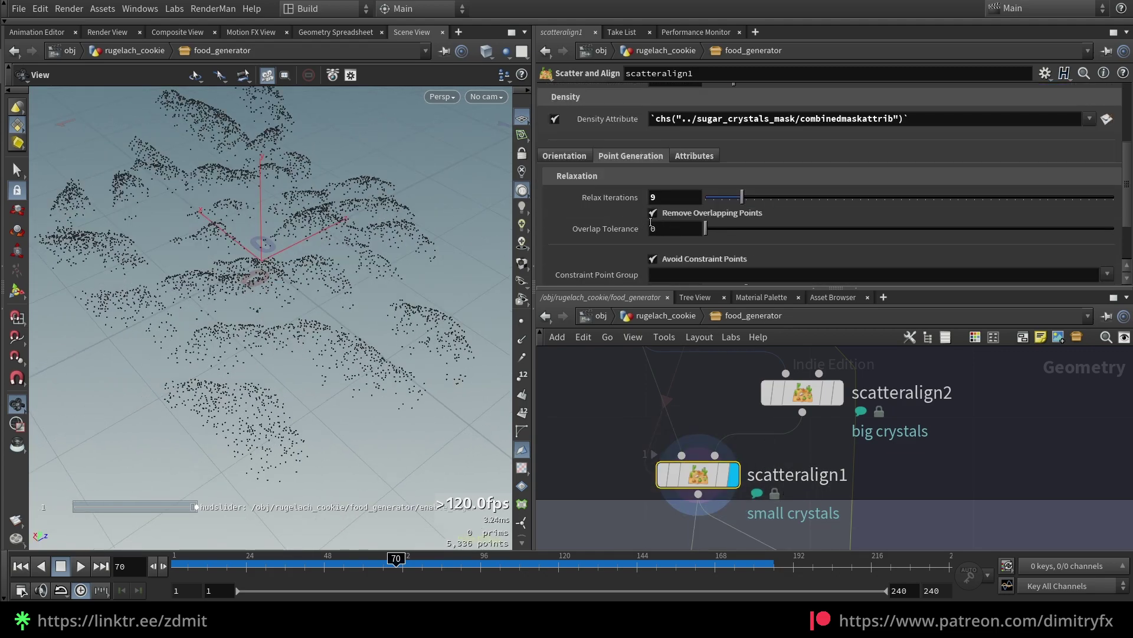
{"action": "scroll", "coordinate": [692, 243], "scroll_direction": "down", "scroll_amount": 1}
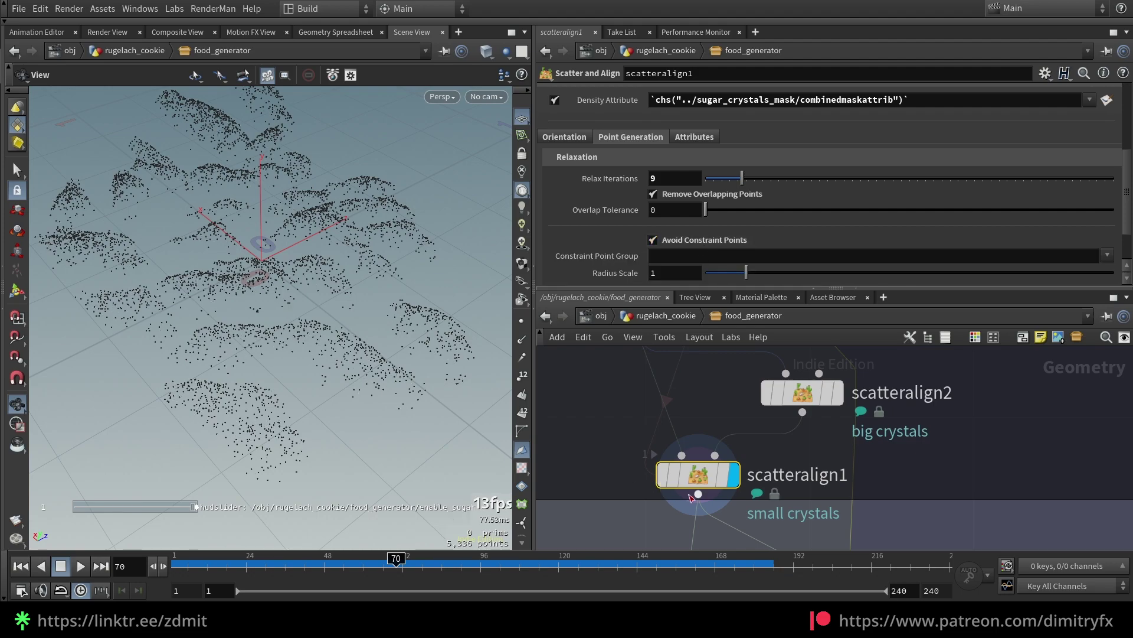
- Display the merge of cookies and sugar, and look through the jam network's VDB and coloring nodes
{"action": "scroll", "coordinate": [696, 493], "scroll_direction": "up", "scroll_amount": 1}
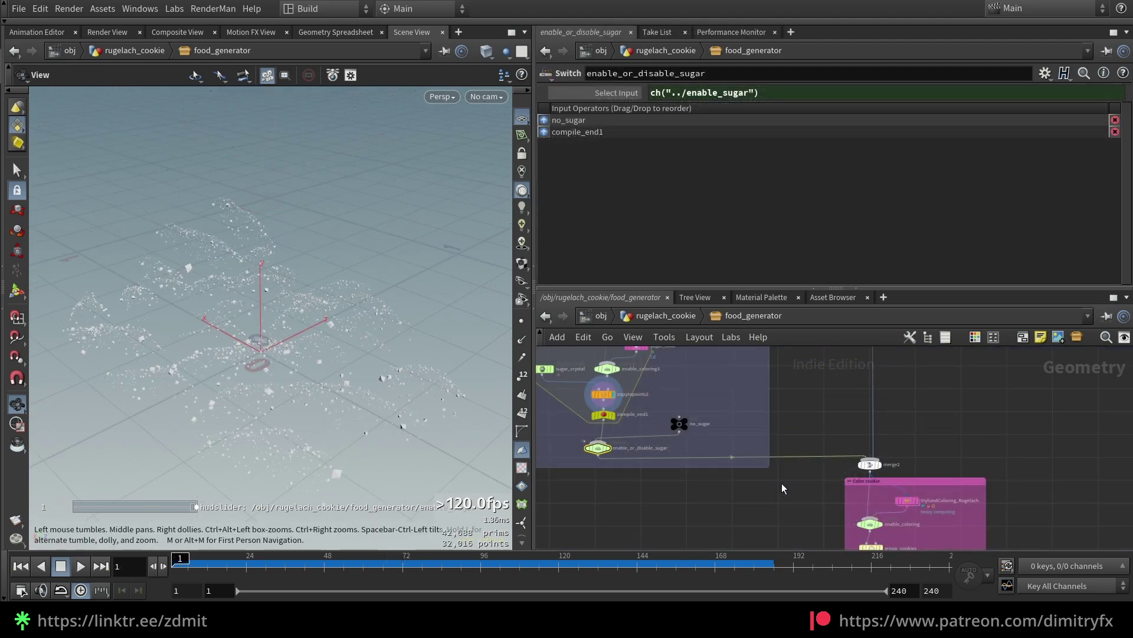
{"action": "left_click", "coordinate": [893, 462]}
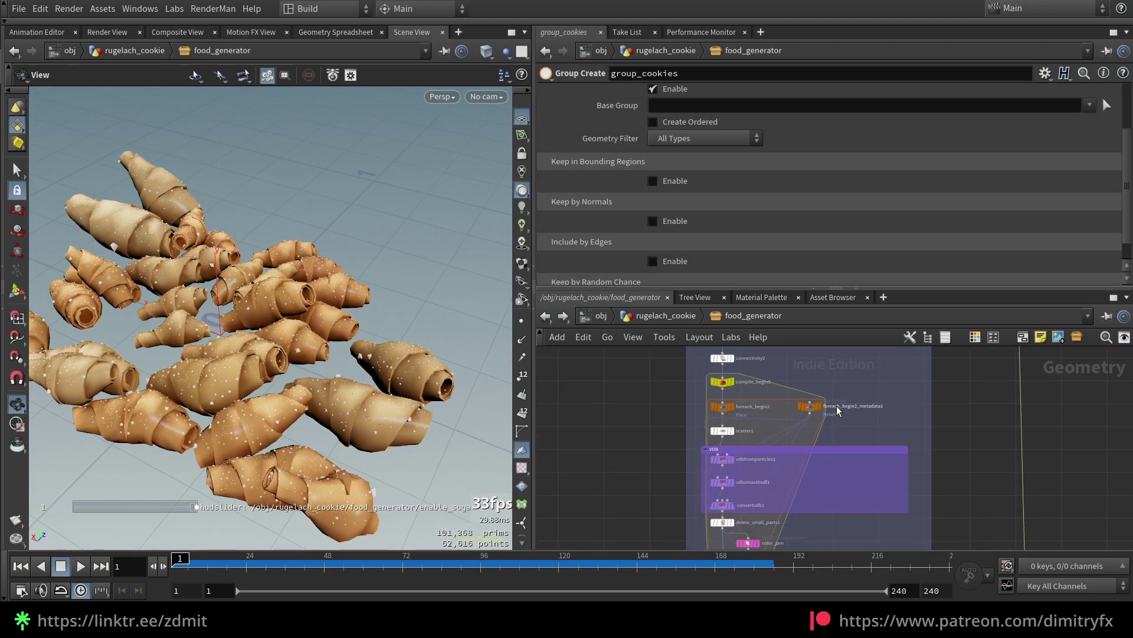
{"action": "scroll", "coordinate": [853, 439], "scroll_direction": "down", "scroll_amount": 1}
{"action": "middle_click_drag", "start_coordinate": [899, 444], "coordinate": [882, 388]}
{"action": "scroll", "coordinate": [840, 501], "scroll_direction": "up", "scroll_amount": 1}
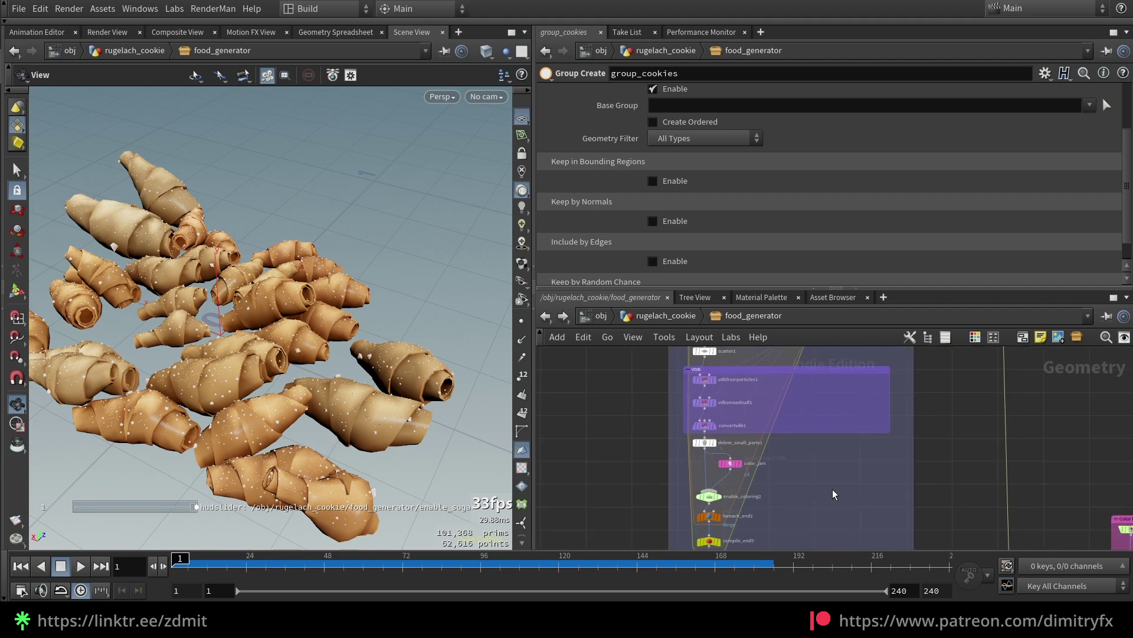
{"action": "middle_click_drag", "start_coordinate": [828, 472], "coordinate": [837, 508]}
- Display blast3 in the ADDING JAM network, inspect the isolated cookie side strips, and highlight its group name
{"action": "left_click", "coordinate": [691, 434]}
{"action": "scroll", "coordinate": [695, 447], "scroll_direction": "up", "scroll_amount": 3}
{"action": "middle_click_drag", "start_coordinate": [675, 365], "coordinate": [707, 420]}
{"action": "left_click", "coordinate": [753, 447]}
{"action": "left_click_drag", "start_coordinate": [310, 421], "coordinate": [389, 442]}
{"action": "left_click", "coordinate": [781, 449]}
{"action": "key", "text": "space+f"}
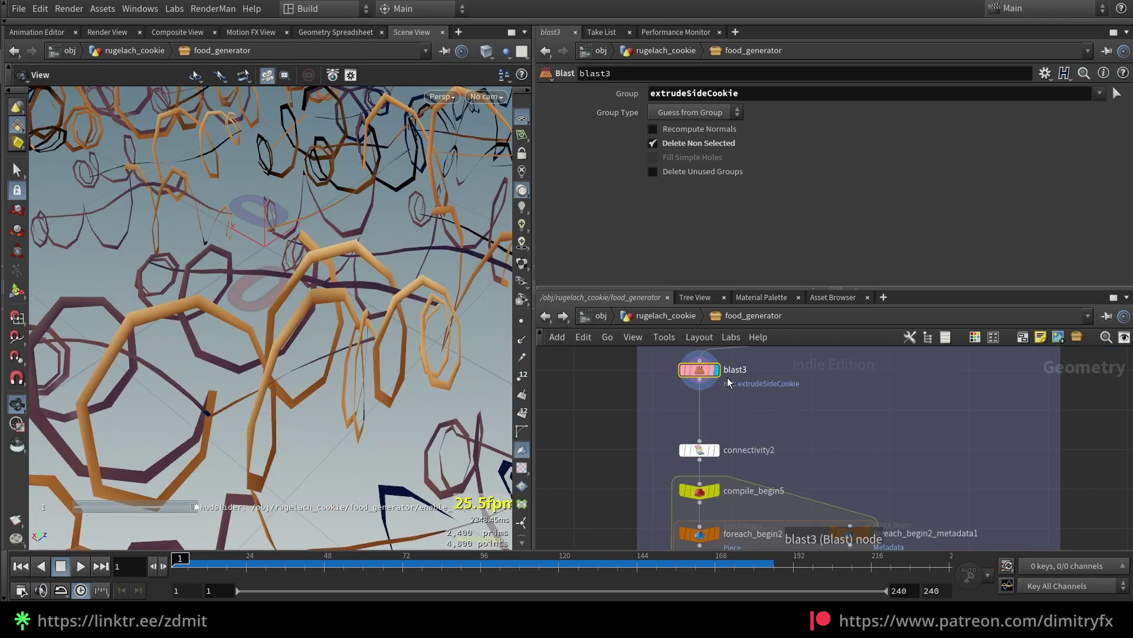
{"action": "scroll", "coordinate": [354, 349], "scroll_direction": "down", "scroll_amount": 3}
{"action": "left_click_drag", "start_coordinate": [354, 348], "coordinate": [400, 333]}
{"action": "middle_click_drag", "start_coordinate": [701, 376], "coordinate": [718, 498]}
{"action": "double_click", "coordinate": [753, 93]}
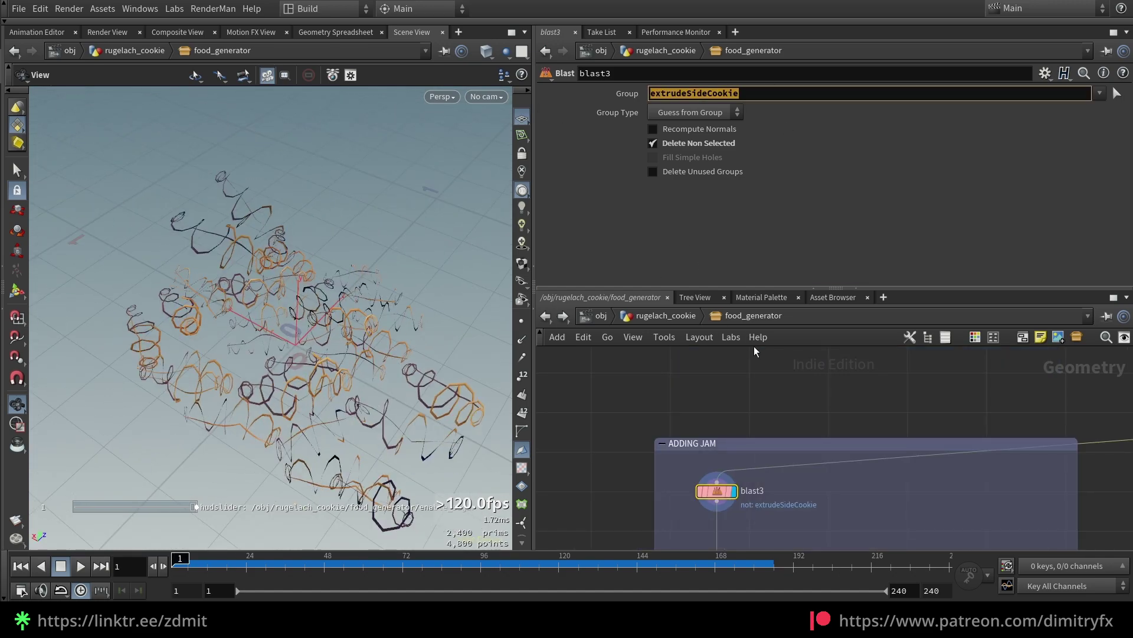
- Trace the extrudeSideCookie group back to the thickness PolyExtrude node and examine its Side Group output
{"action": "scroll", "coordinate": [715, 385], "scroll_direction": "down", "scroll_amount": 5}
{"action": "middle_click_drag", "start_coordinate": [718, 356], "coordinate": [732, 485]}
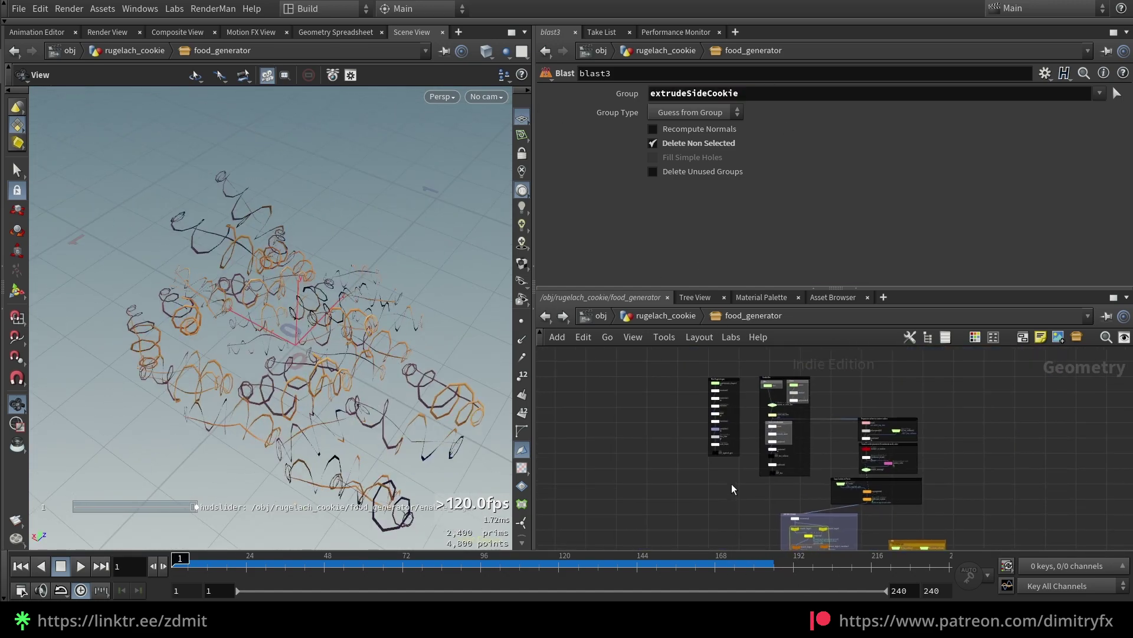
{"action": "scroll", "coordinate": [724, 436], "scroll_direction": "up", "scroll_amount": 6}
{"action": "left_click", "coordinate": [721, 422]}
{"action": "scroll", "coordinate": [697, 236], "scroll_direction": "down", "scroll_amount": 4}
{"action": "middle_click_drag", "start_coordinate": [741, 428], "coordinate": [769, 485]}
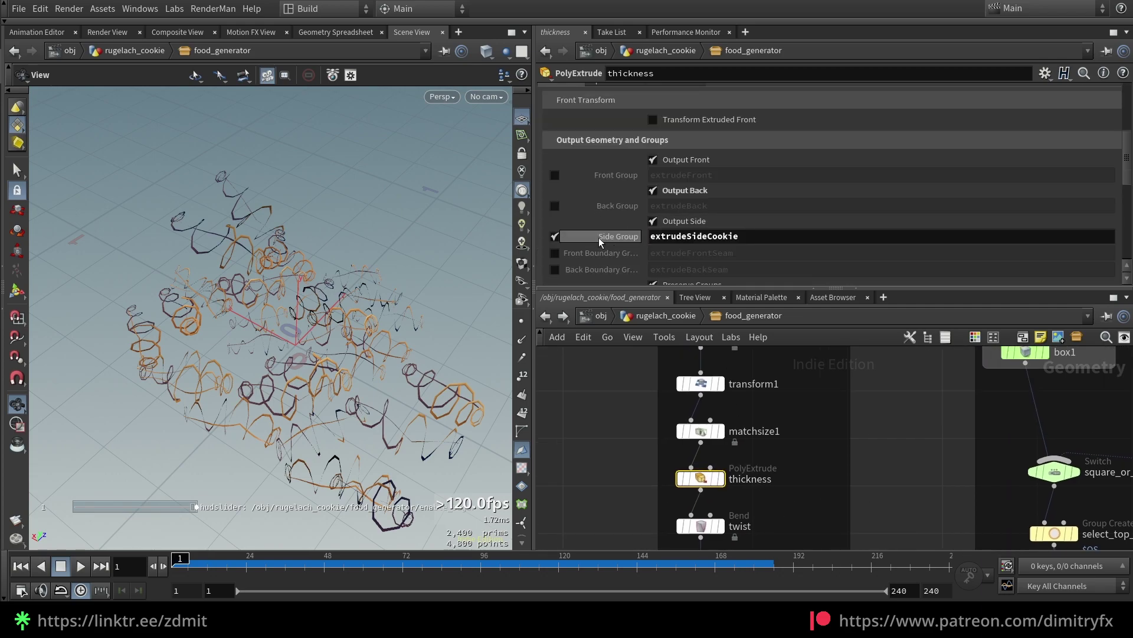
- Inspect the groupcopy1 node that transfers the extrudeSideCookie group, and box-select the nodes around it
{"action": "scroll", "coordinate": [768, 448], "scroll_direction": "down", "scroll_amount": 5}
{"action": "scroll", "coordinate": [825, 495], "scroll_direction": "up", "scroll_amount": 5}
{"action": "left_click", "coordinate": [778, 475]}
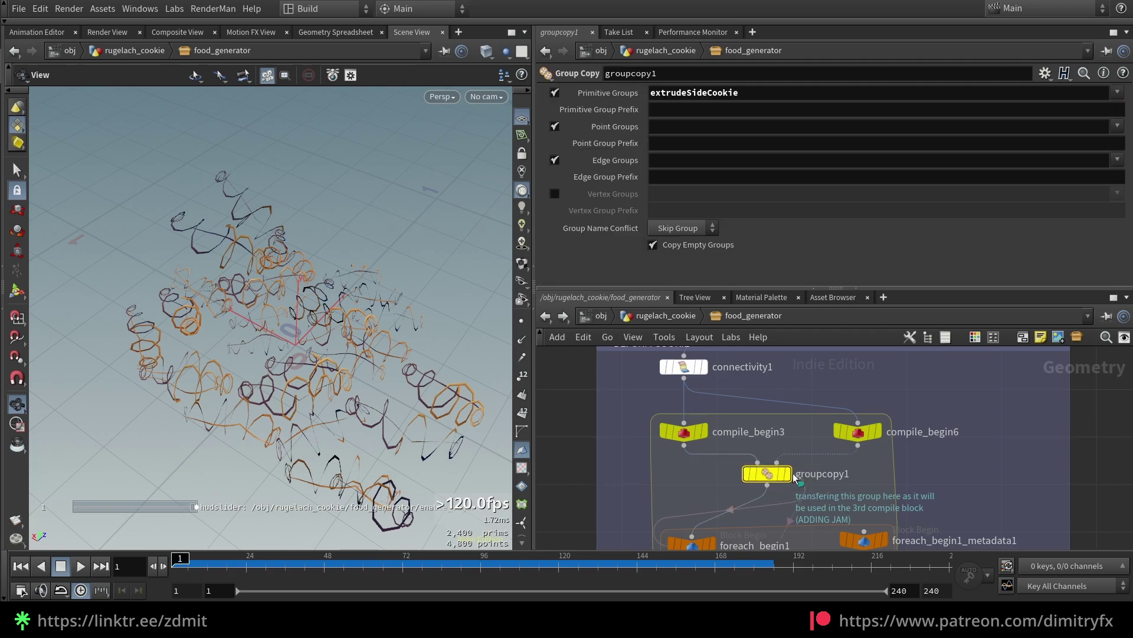
{"action": "scroll", "coordinate": [833, 474], "scroll_direction": "up", "scroll_amount": 2}
{"action": "left_click_drag", "start_coordinate": [939, 493], "coordinate": [630, 389]}
- Return to the jam network, look closely at the cookie side strips, and display the points scattered by scatter1
{"action": "scroll", "coordinate": [1016, 467], "scroll_direction": "down", "scroll_amount": 4}
{"action": "scroll", "coordinate": [1014, 467], "scroll_direction": "down", "scroll_amount": 4}
{"action": "middle_click_drag", "start_coordinate": [1014, 466], "coordinate": [837, 350]}
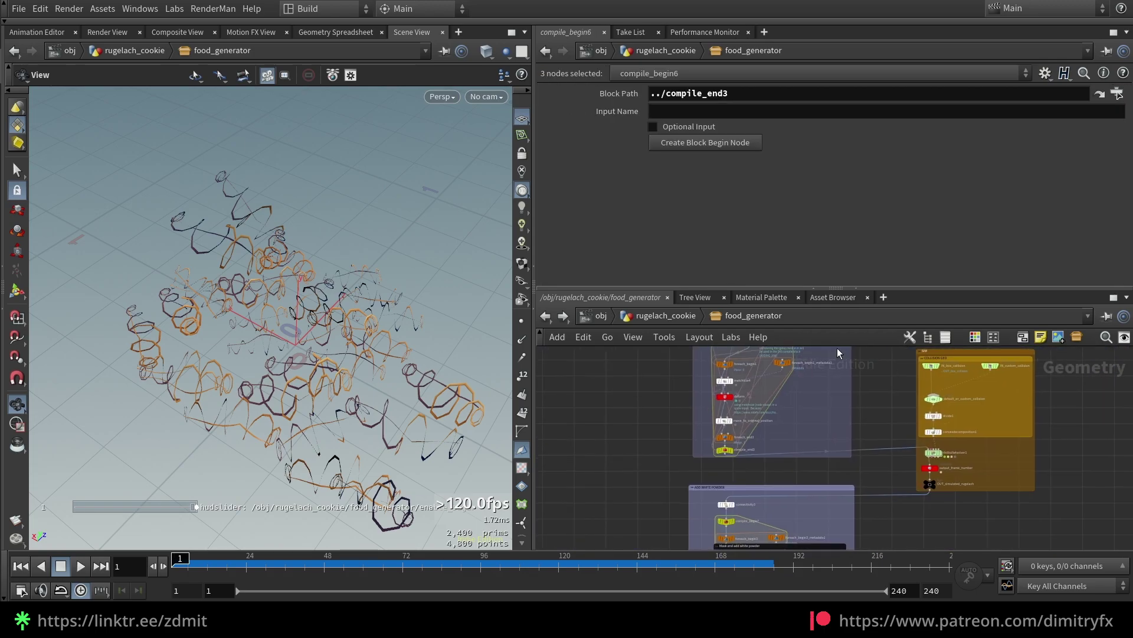
{"action": "scroll", "coordinate": [837, 378], "scroll_direction": "up", "scroll_amount": 2}
{"action": "middle_click_drag", "start_coordinate": [836, 455], "coordinate": [834, 357]}
{"action": "left_click_drag", "start_coordinate": [277, 473], "coordinate": [309, 481]}
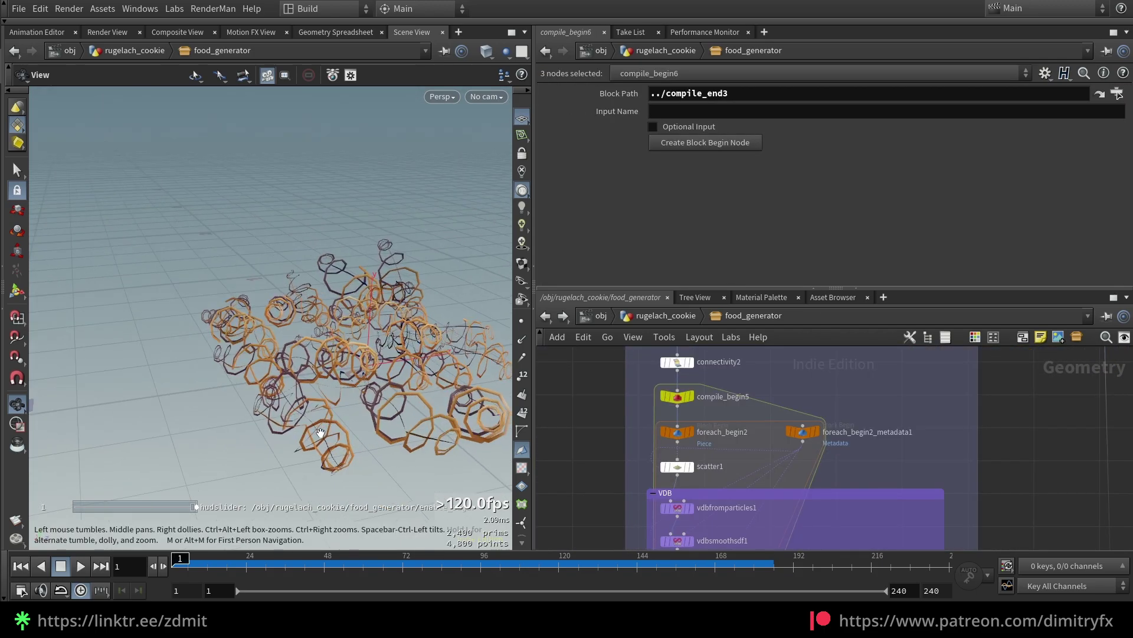
{"action": "scroll", "coordinate": [324, 437], "scroll_direction": "up", "scroll_amount": 4}
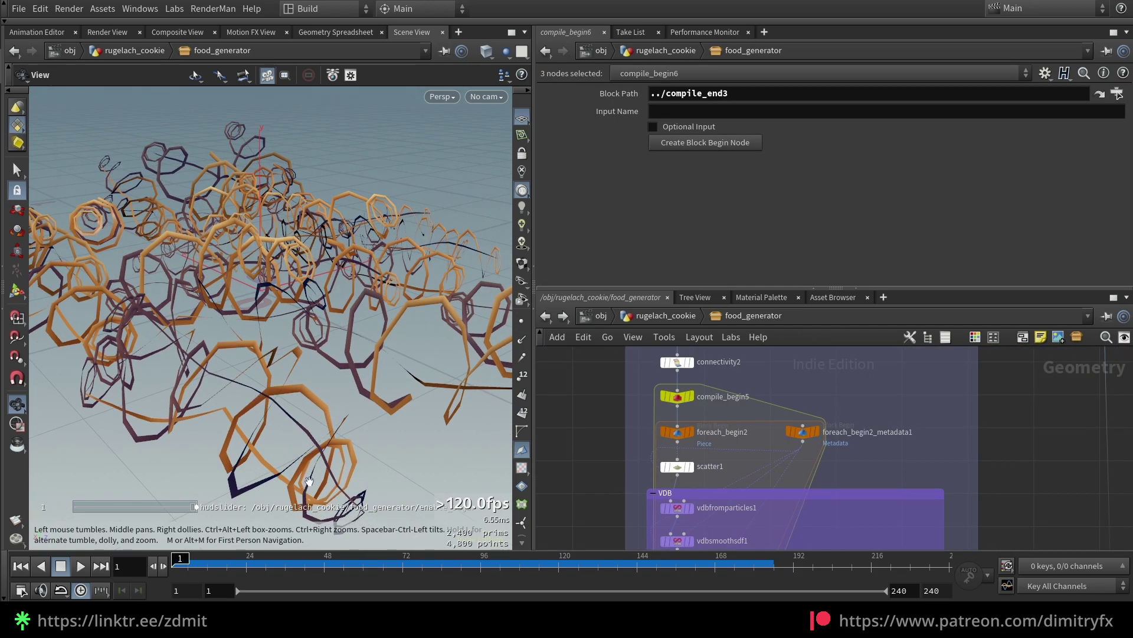
{"action": "middle_click_drag", "start_coordinate": [631, 472], "coordinate": [654, 413]}
{"action": "left_click", "coordinate": [714, 408]}
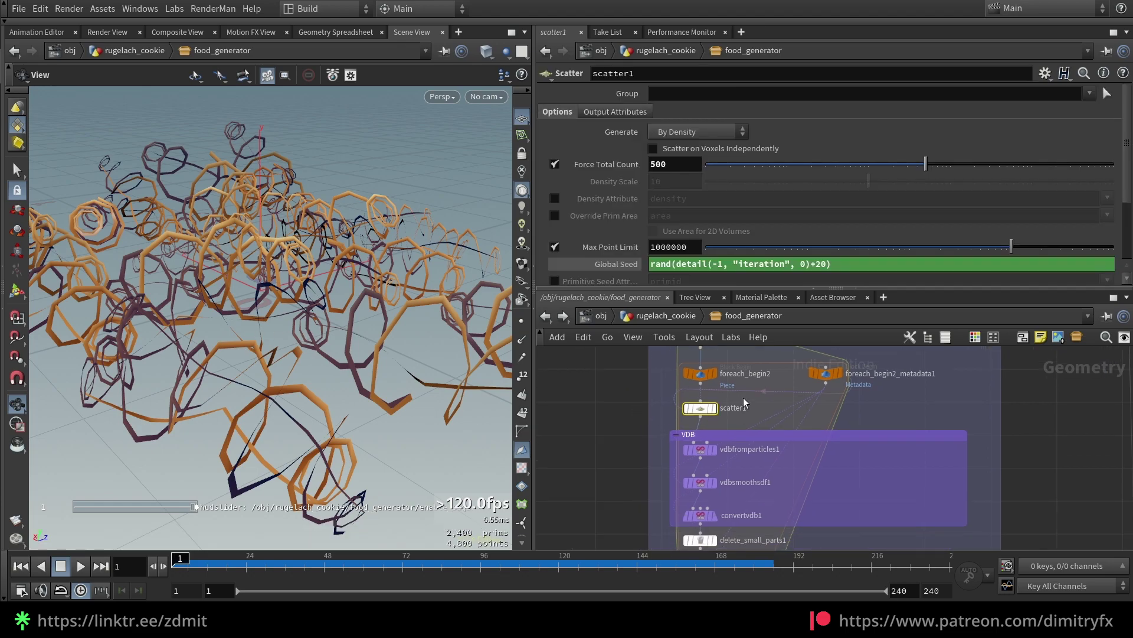
{"action": "key", "text": "space+f"}
{"action": "left_click_drag", "start_coordinate": [400, 312], "coordinate": [326, 354]}
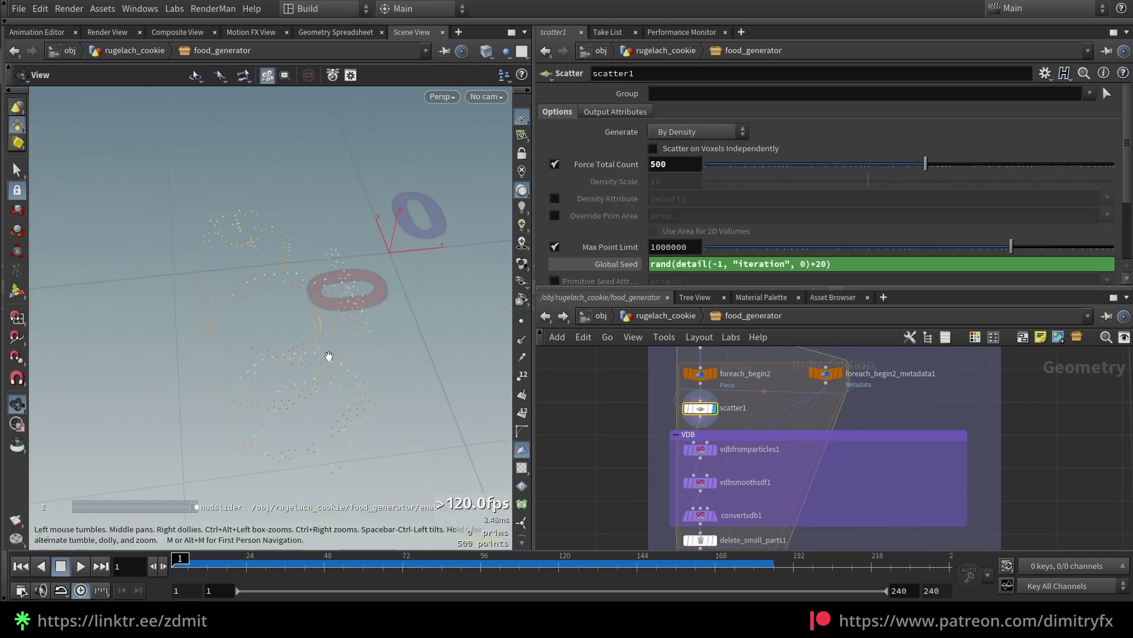
- Display vdbfromparticles1, vdbsmoothsdf1 and convertvdb1 in turn to examine how the jam surface is built
{"action": "left_click", "coordinate": [701, 450]}
{"action": "left_click", "coordinate": [725, 468]}
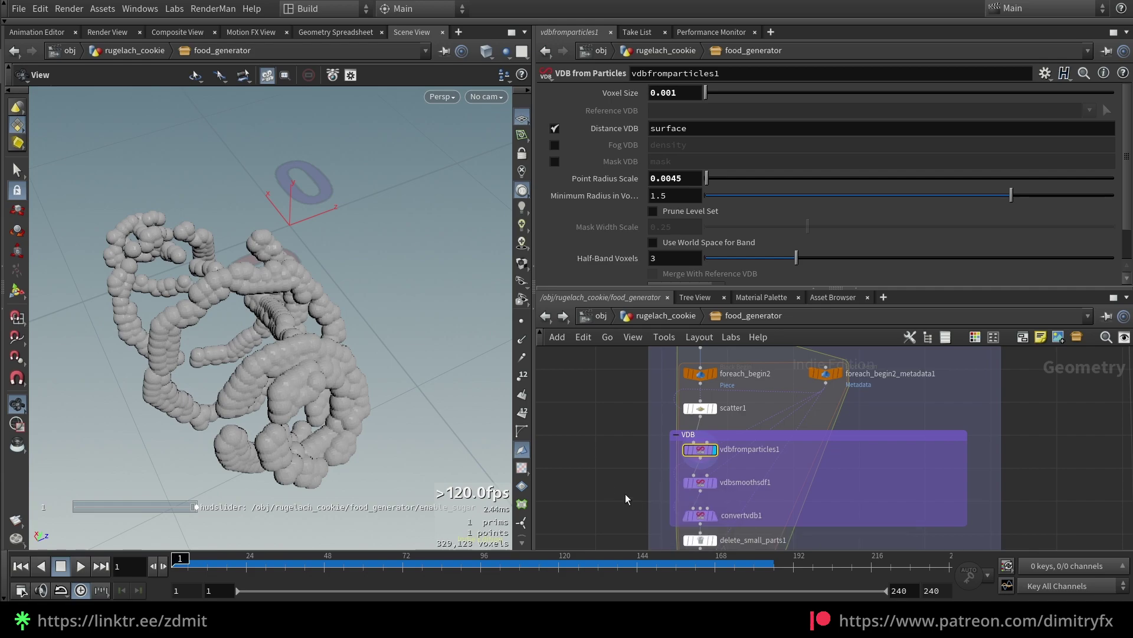
{"action": "left_click_drag", "start_coordinate": [616, 487], "coordinate": [722, 477]}
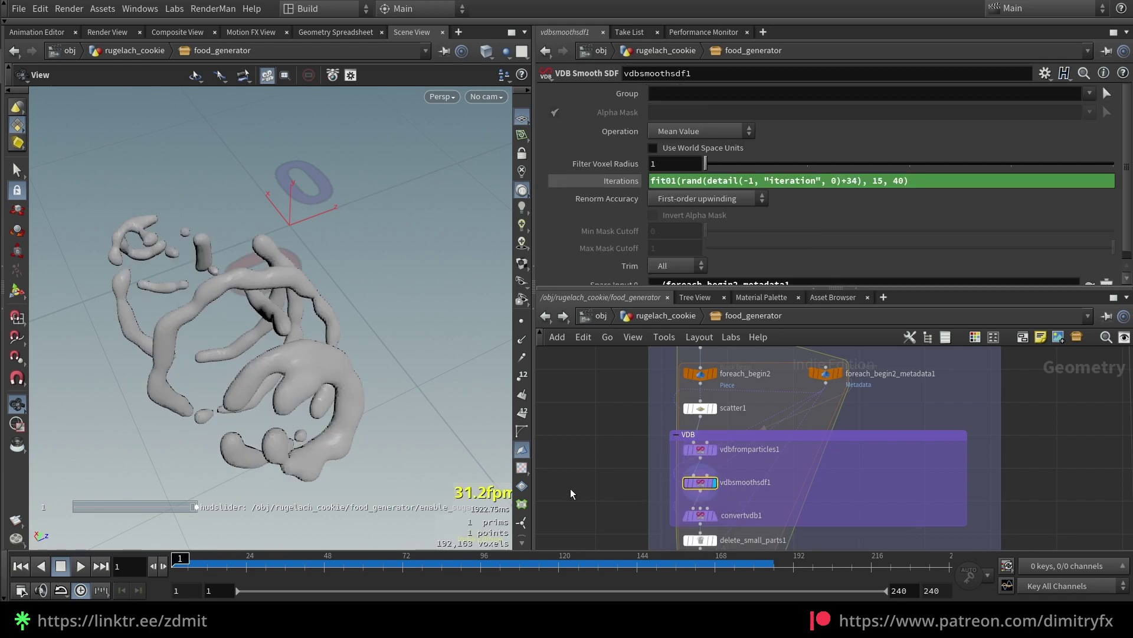
{"action": "left_click", "coordinate": [701, 515]}
{"action": "left_click", "coordinate": [715, 517]}
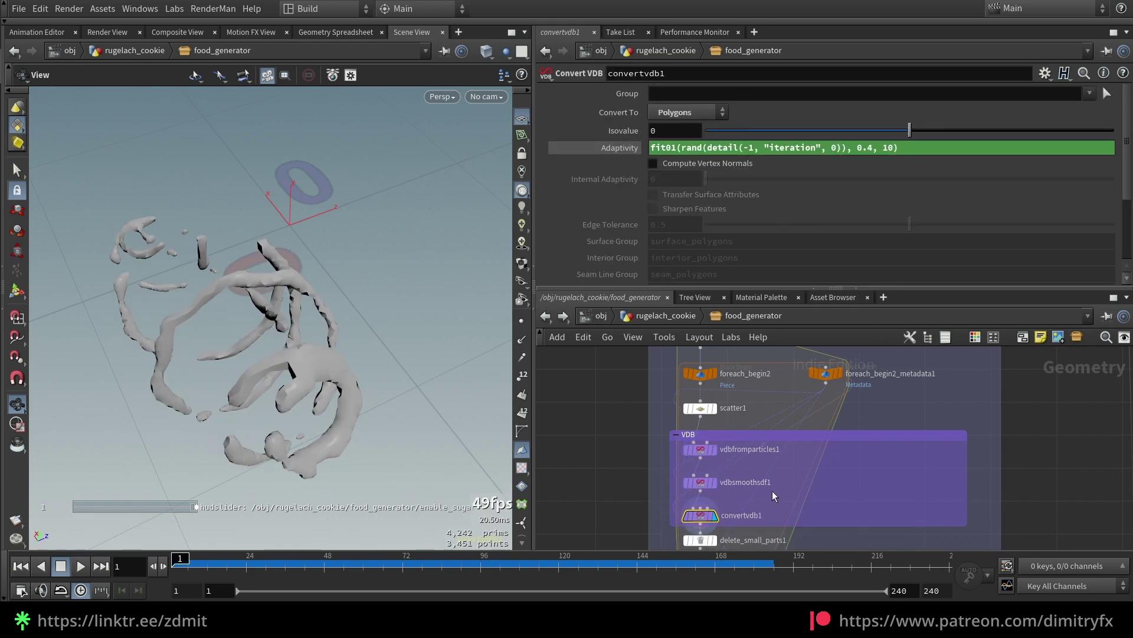
- Look at the small loose jam pieces, display delete_small_parts1, and check its available Mode options
{"action": "left_click", "coordinate": [739, 541]}
{"action": "middle_click_drag", "start_coordinate": [738, 541], "coordinate": [763, 412]}
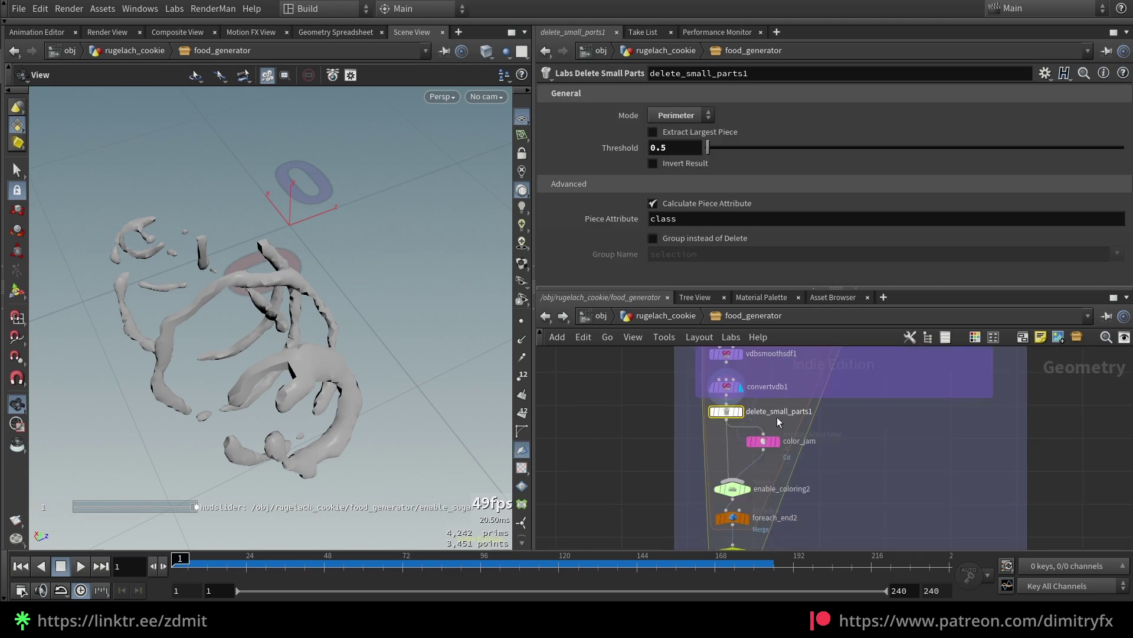
{"action": "scroll", "coordinate": [777, 417], "scroll_direction": "up", "scroll_amount": 3}
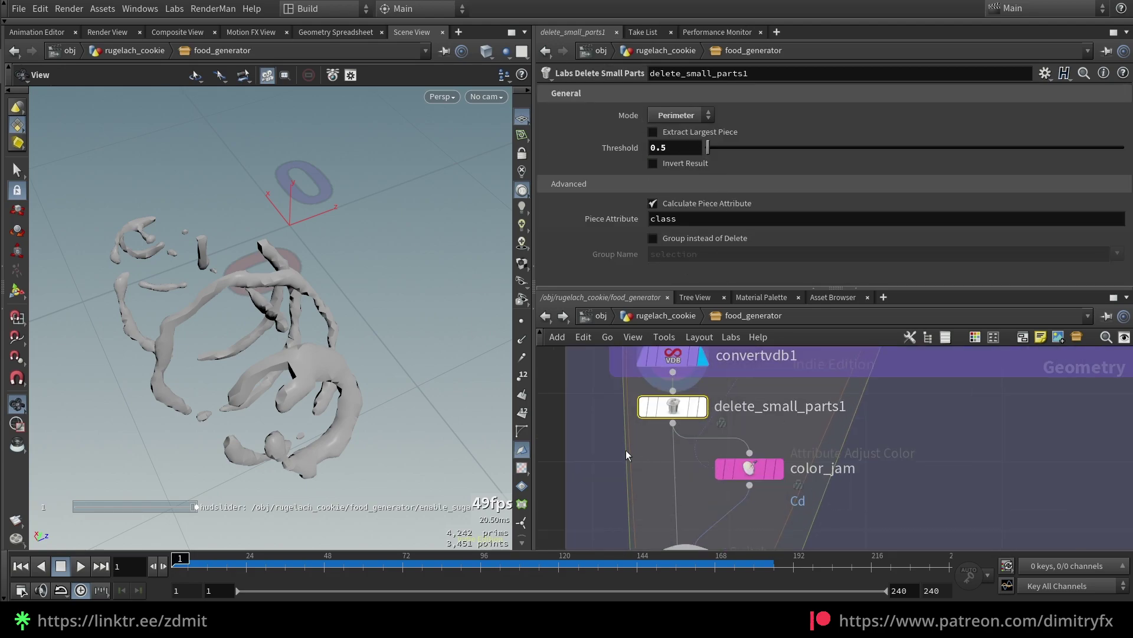
{"action": "middle_click_drag", "start_coordinate": [196, 193], "coordinate": [232, 221]}
{"action": "right_click_drag", "start_coordinate": [232, 222], "coordinate": [202, 308]}
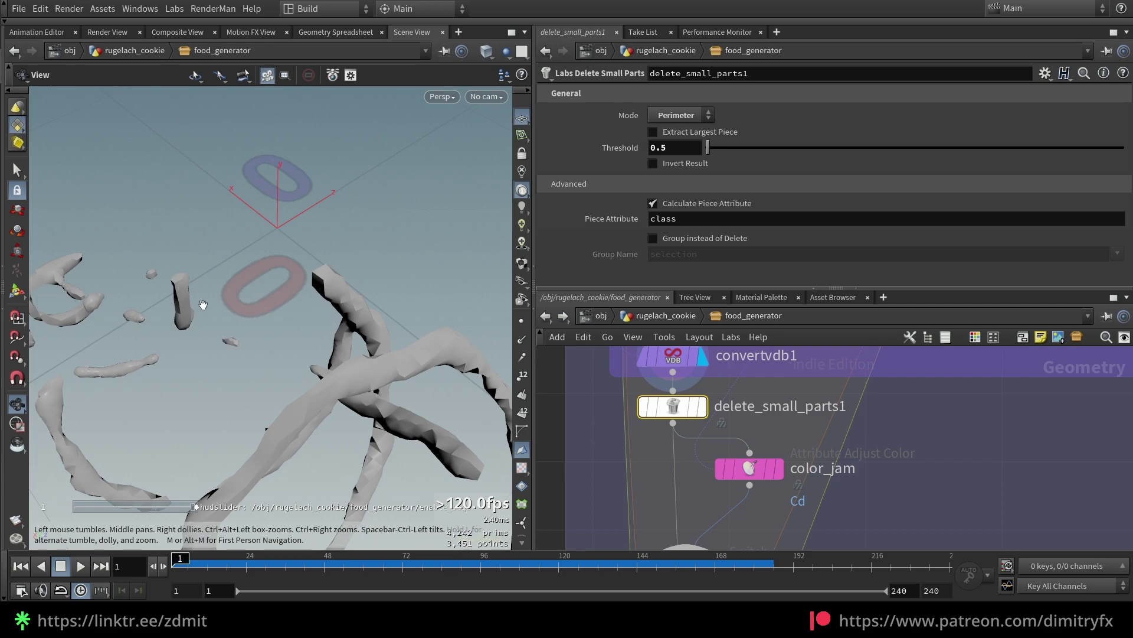
{"action": "left_click", "coordinate": [703, 407]}
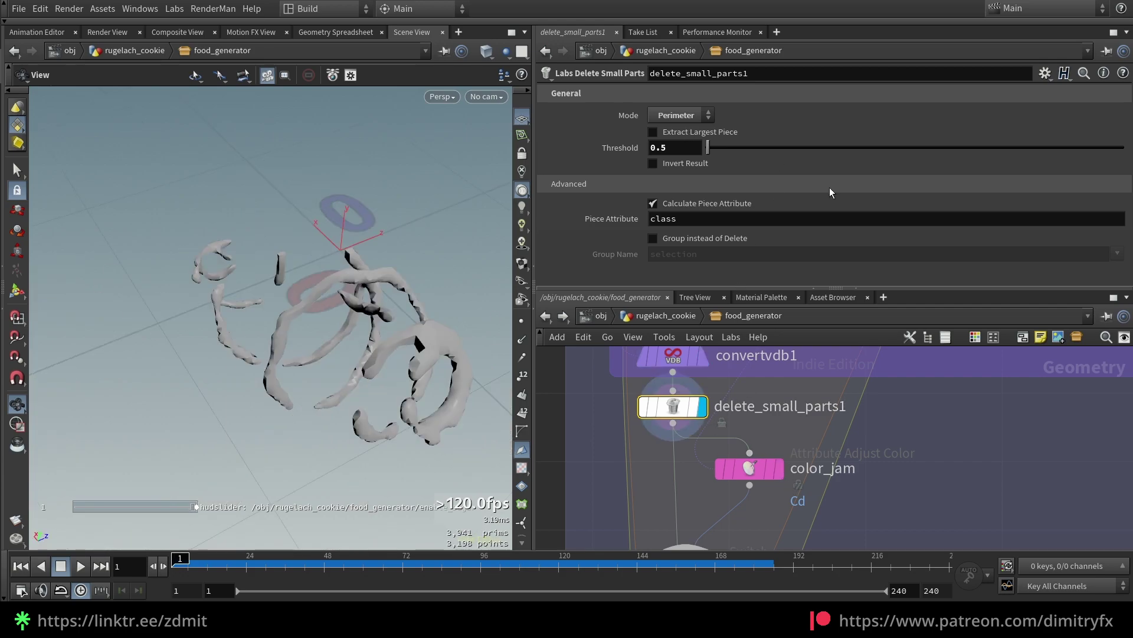
{"action": "left_click", "coordinate": [694, 118]}
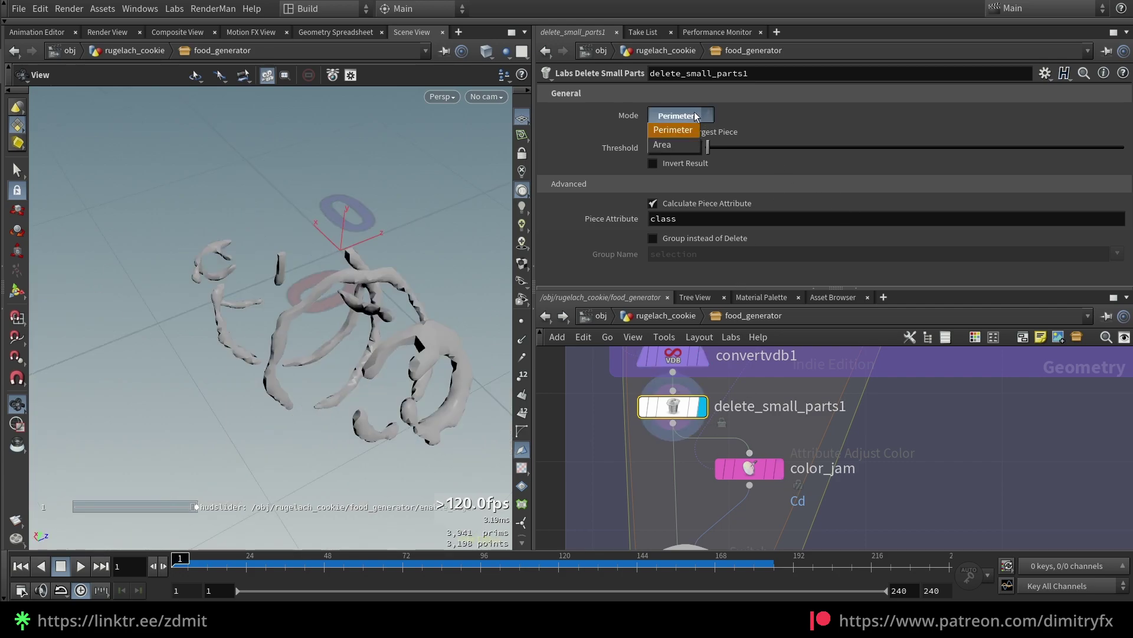
{"action": "left_click", "coordinate": [916, 523]}
- Display the color_jam node on the jam strands and examine its coloring settings
{"action": "left_click", "coordinate": [734, 468]}
{"action": "left_click", "coordinate": [779, 469]}
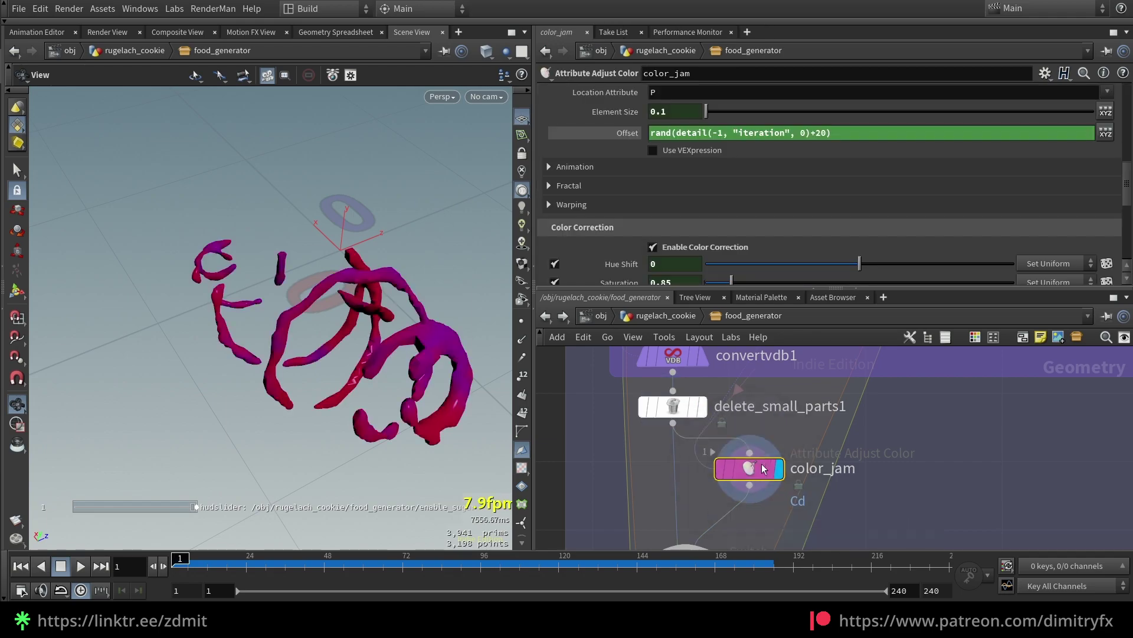
{"action": "left_click_drag", "start_coordinate": [763, 469], "coordinate": [778, 486]}
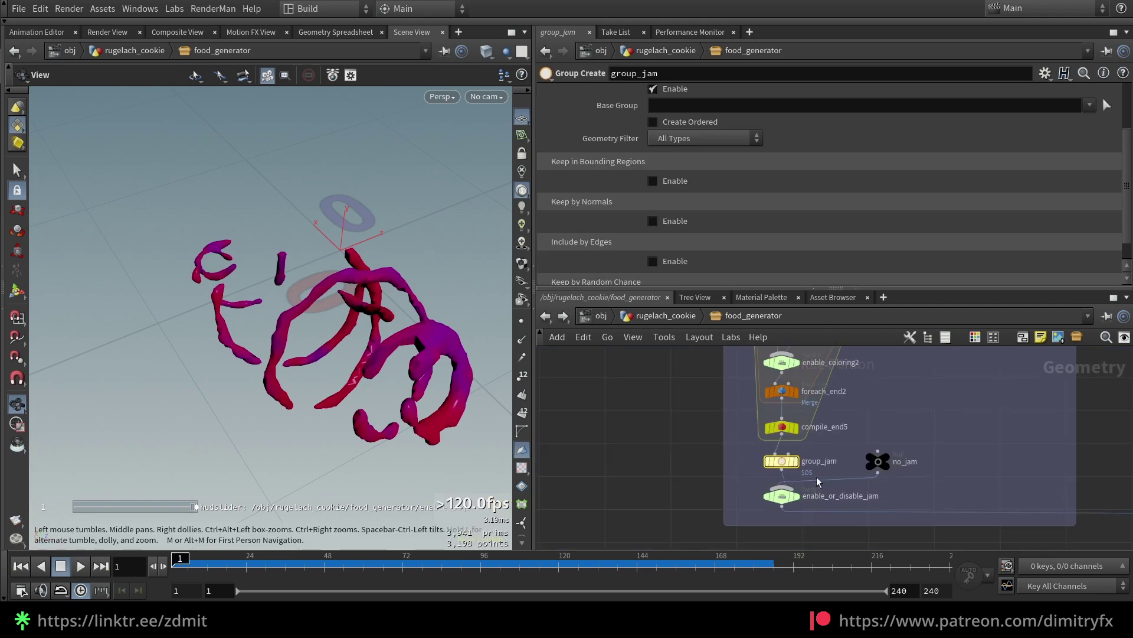
- Display the group_jam output for all cookies and inspect the enable_or_disable_jam switch
{"action": "key", "text": "r"}
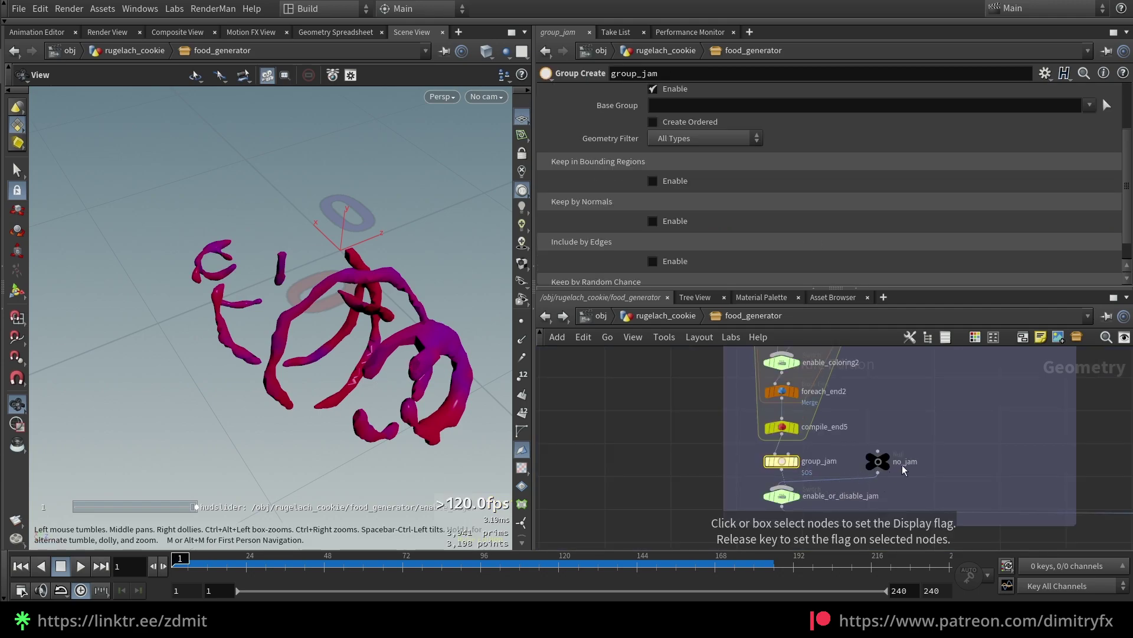
{"action": "middle_click_drag", "start_coordinate": [902, 470], "coordinate": [875, 450]}
{"action": "left_click", "coordinate": [742, 476]}
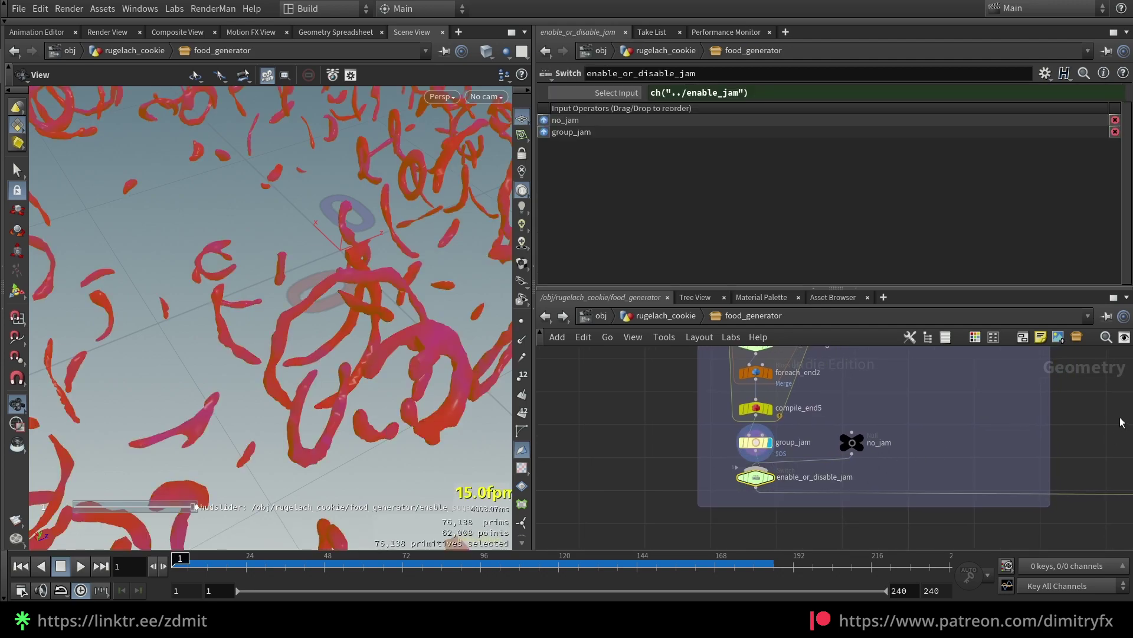
- Display merge3 with the combined cookies, and show the evaluated Select Input value of the enable_or_disable_jam switch
{"action": "scroll", "coordinate": [1121, 422], "scroll_direction": "down", "scroll_amount": 4}
{"action": "middle_click_drag", "start_coordinate": [1121, 423], "coordinate": [948, 454]}
{"action": "left_click", "coordinate": [995, 488]}
{"action": "key", "text": "r"}
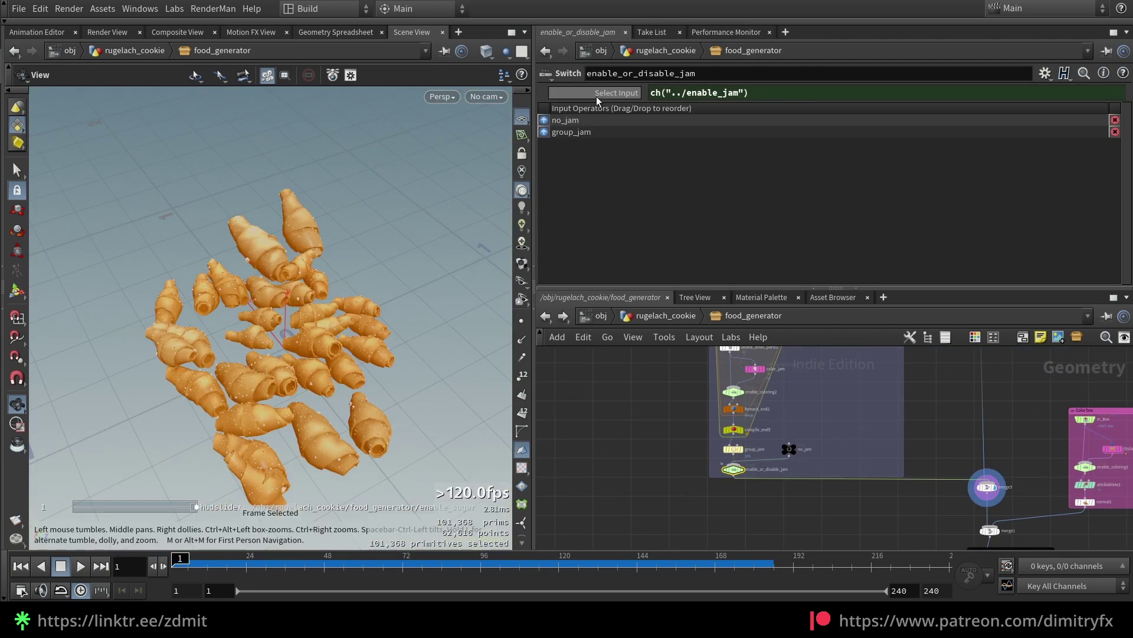
{"action": "left_click", "coordinate": [596, 99]}
{"action": "scroll", "coordinate": [425, 326], "scroll_direction": "up", "scroll_amount": 5}
{"action": "left_click_drag", "start_coordinate": [354, 326], "coordinate": [306, 333]}
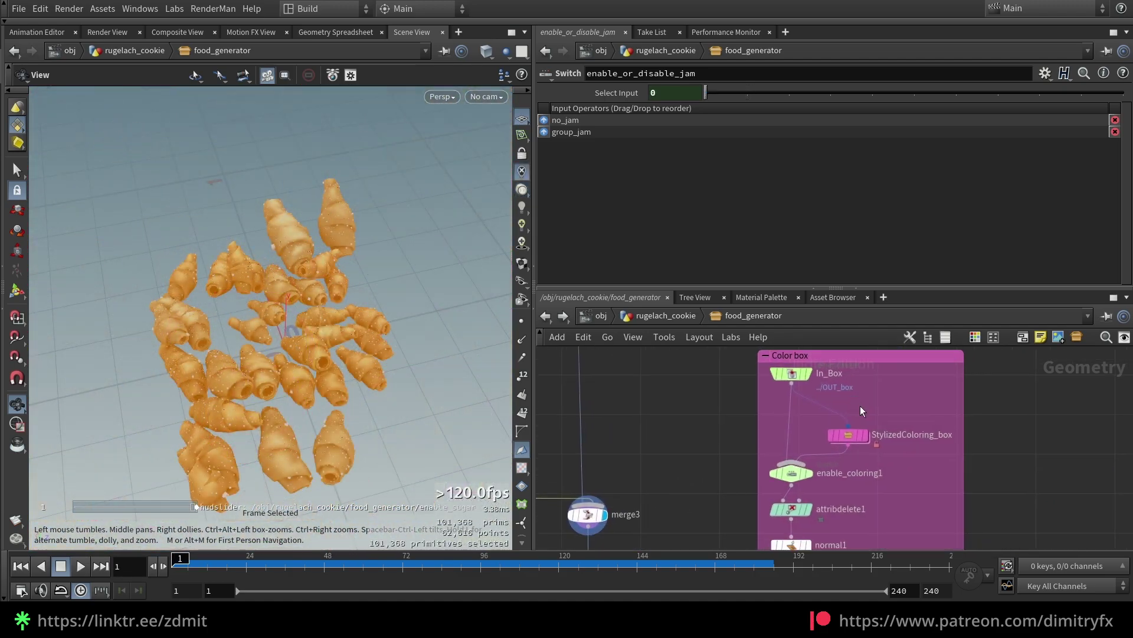
- Display StylizedColoring_box and examine its additional coloring passes and edge highlight settings
{"action": "left_click", "coordinate": [849, 434]}
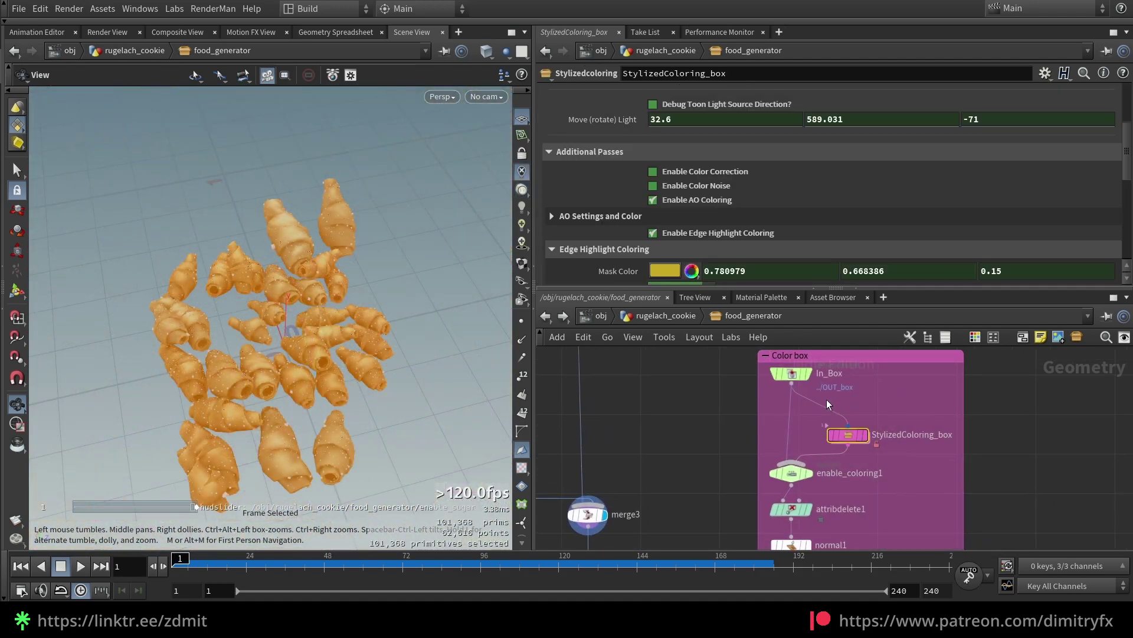
{"action": "scroll", "coordinate": [764, 249], "scroll_direction": "down", "scroll_amount": 2}
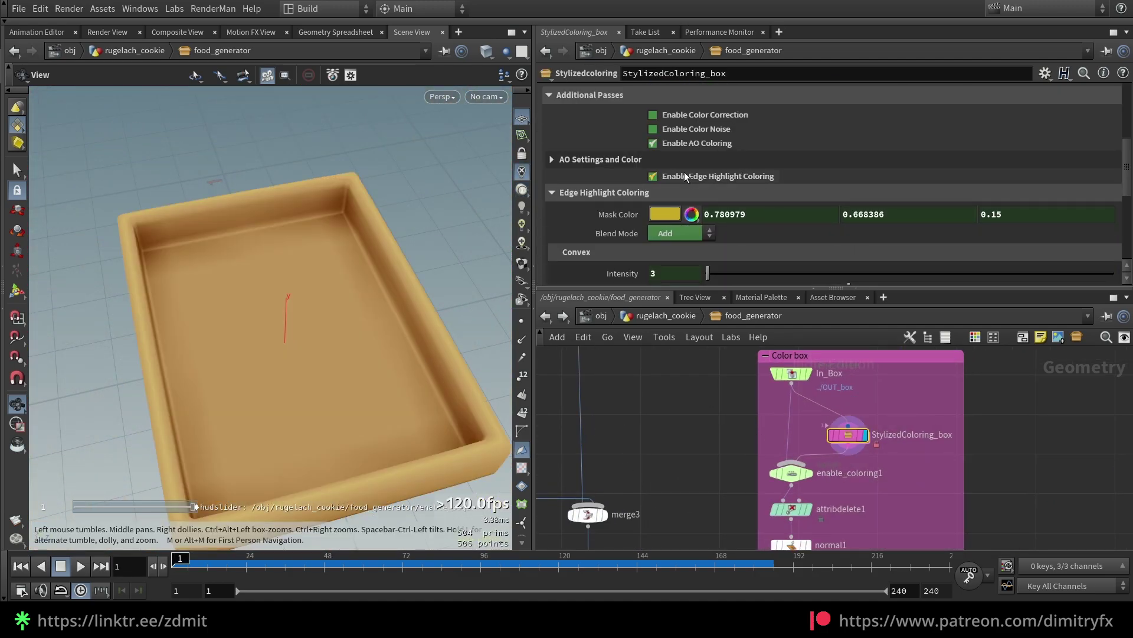
{"action": "middle_click_drag", "start_coordinate": [730, 466], "coordinate": [735, 426]}
- Inspect the enable_coloring1 switch and the attribdelete1 attribute list, and display the box's normal1 node
{"action": "left_click", "coordinate": [793, 434]}
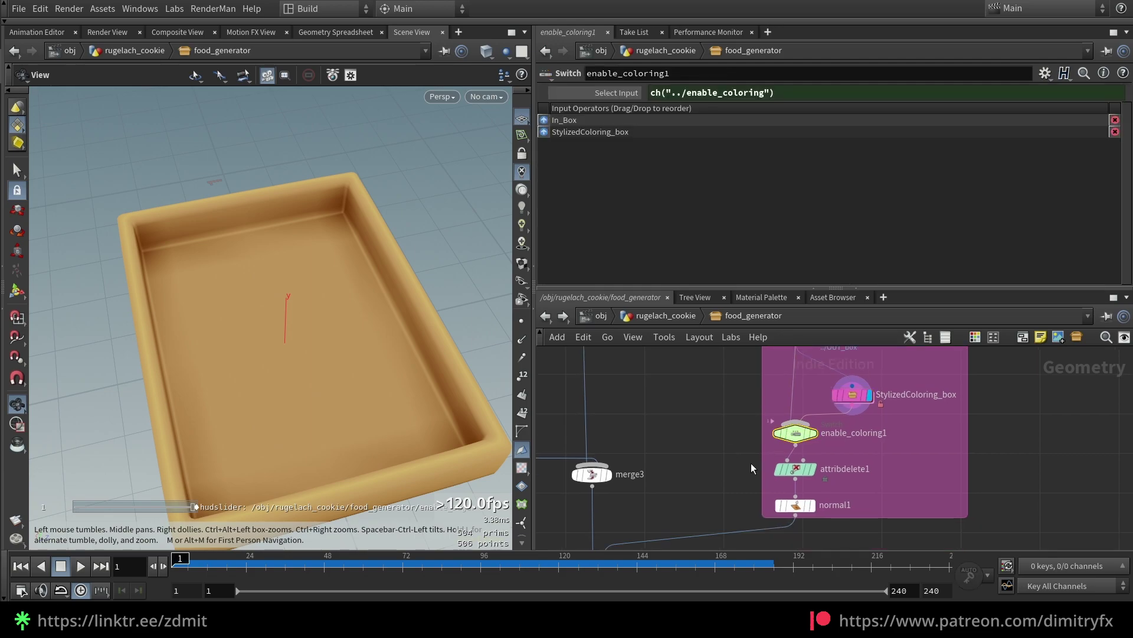
{"action": "left_click", "coordinate": [796, 469]}
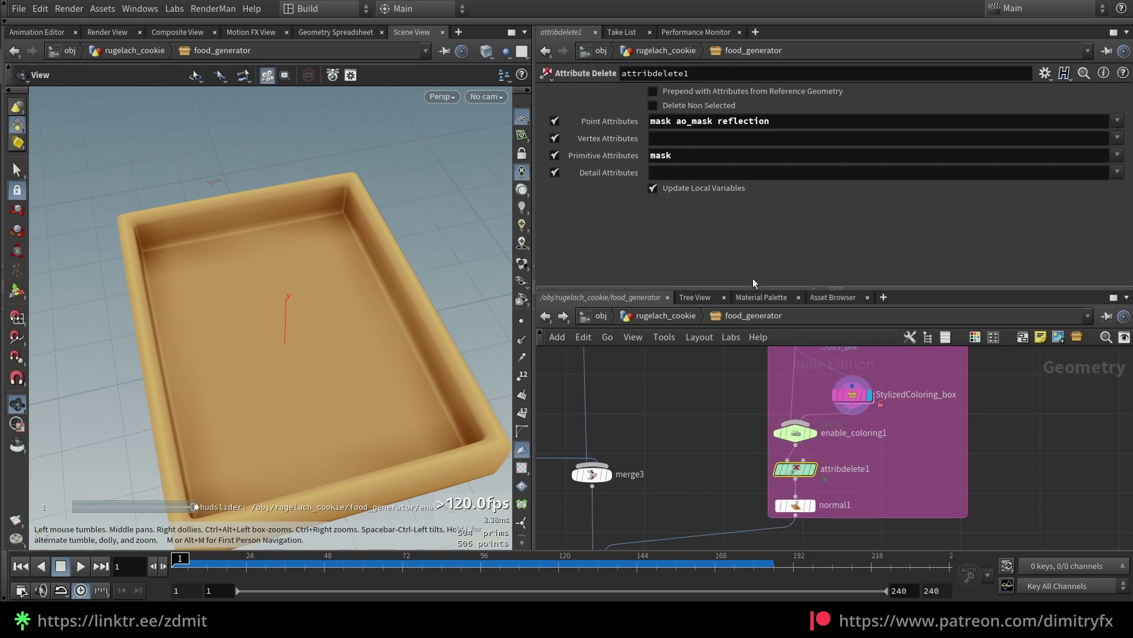
{"action": "left_click", "coordinate": [798, 506]}
{"action": "key", "text": "r"}
- Display merge1 and frame the cookies together with the colored box
{"action": "middle_click_drag", "start_coordinate": [673, 507], "coordinate": [808, 412]}
{"action": "left_click", "coordinate": [738, 470]}
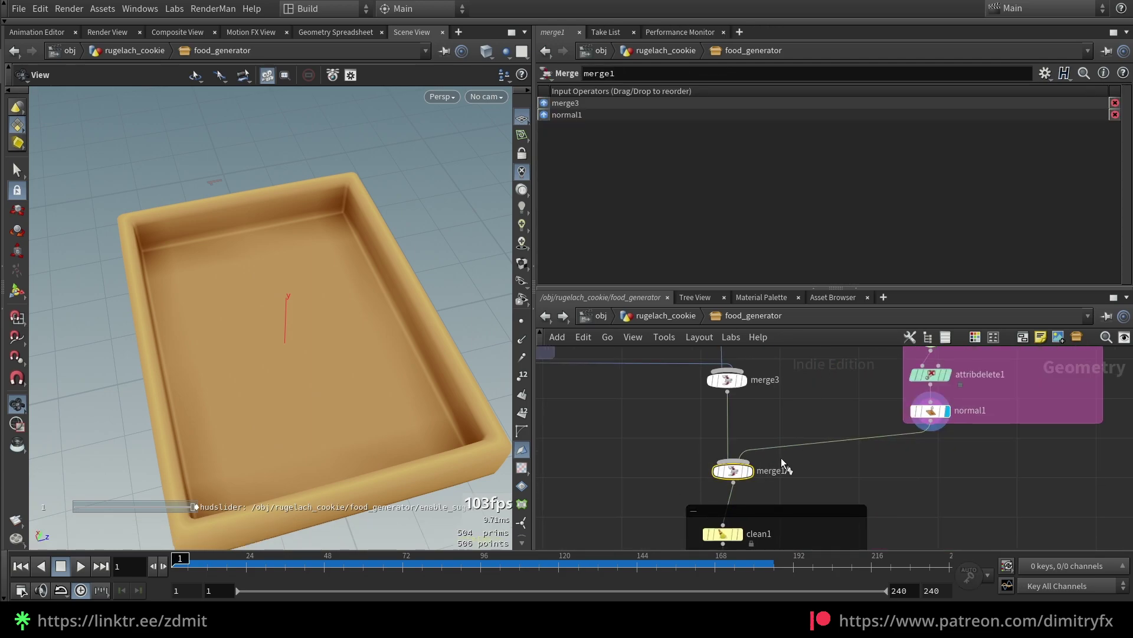
{"action": "key", "text": "r"}
{"action": "key", "text": "f"}
{"action": "left_click_drag", "start_coordinate": [290, 338], "coordinate": [319, 368]}
- Highlight the attributes clean1 excludes from removal, and inspect the unreal_nanite attribute node
{"action": "left_click", "coordinate": [745, 459]}
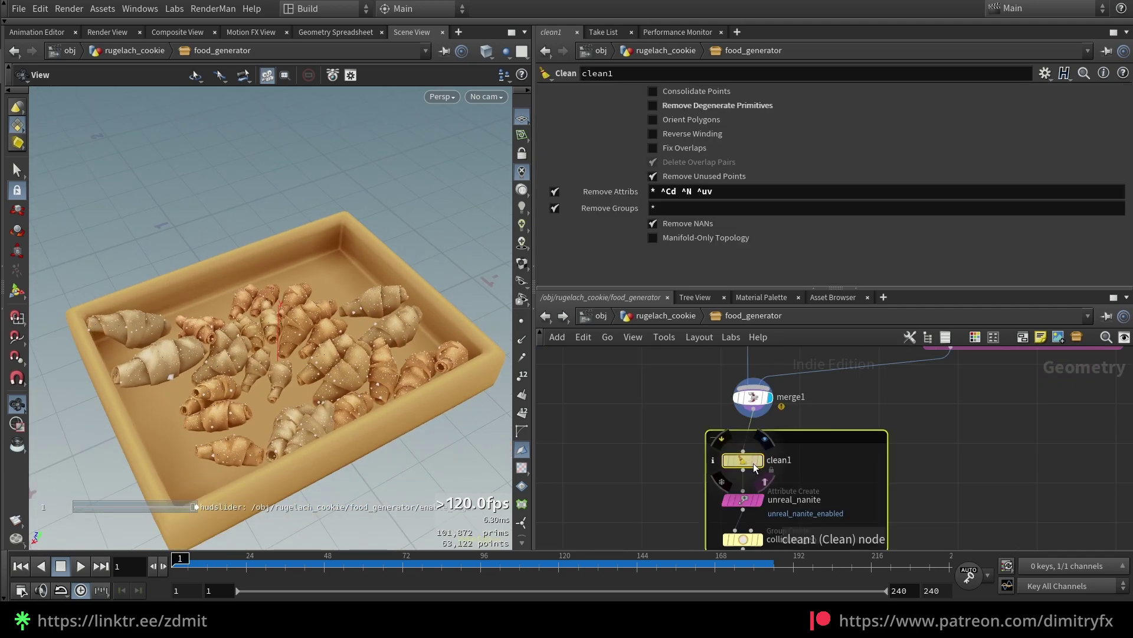
{"action": "left_click_drag", "start_coordinate": [718, 191], "coordinate": [660, 191]}
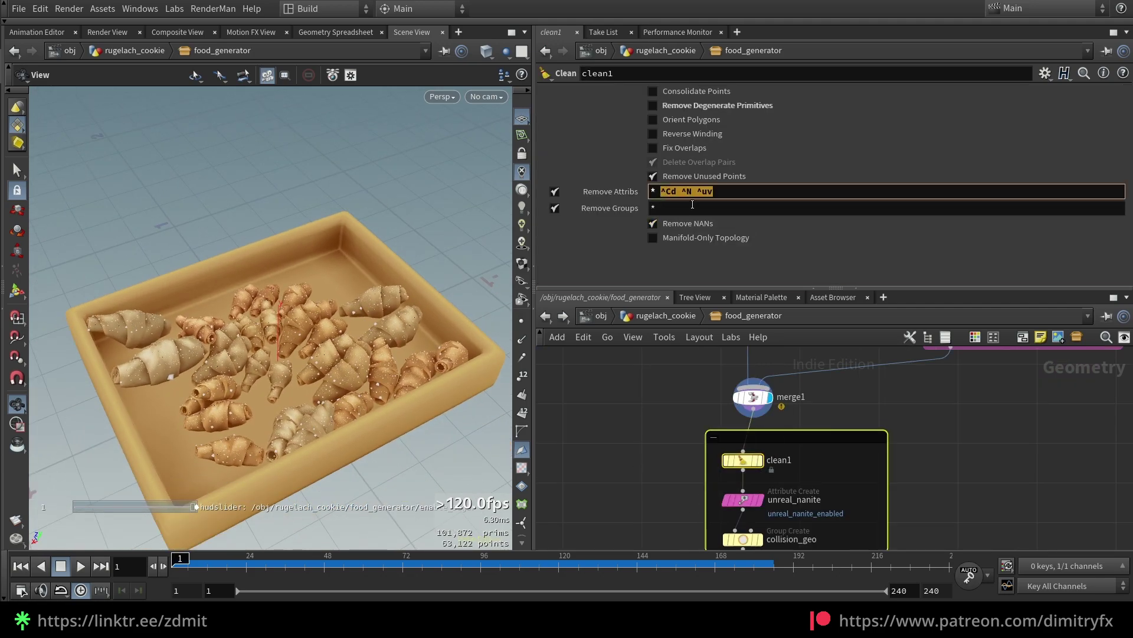
{"action": "left_click", "coordinate": [631, 416]}
{"action": "left_click", "coordinate": [743, 500]}
{"action": "middle_click_drag", "start_coordinate": [654, 501], "coordinate": [654, 410]}
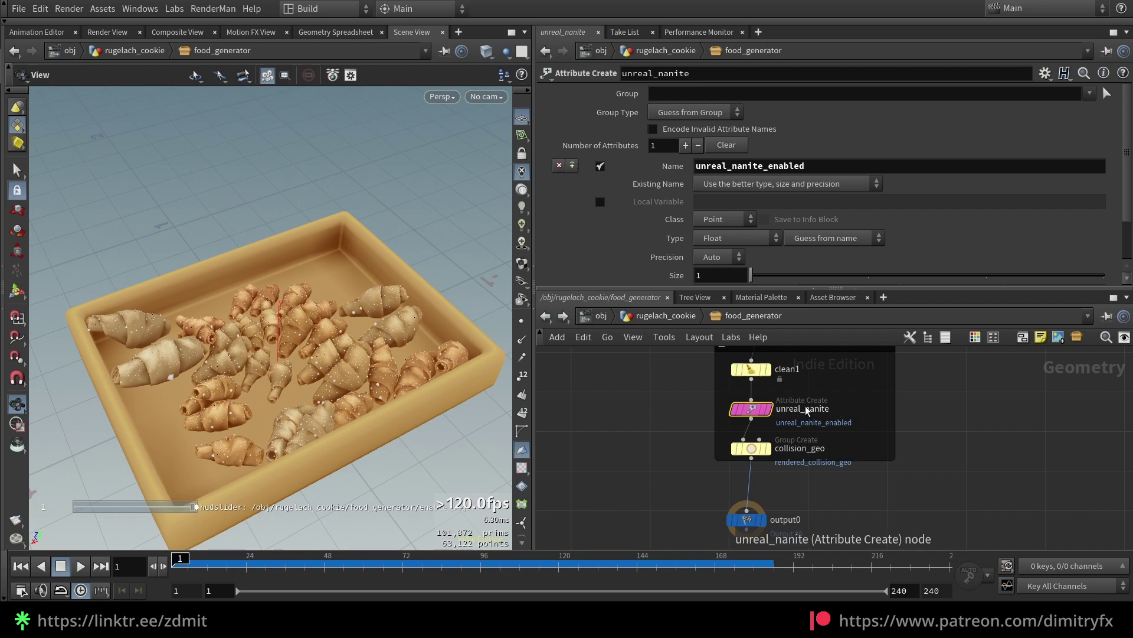